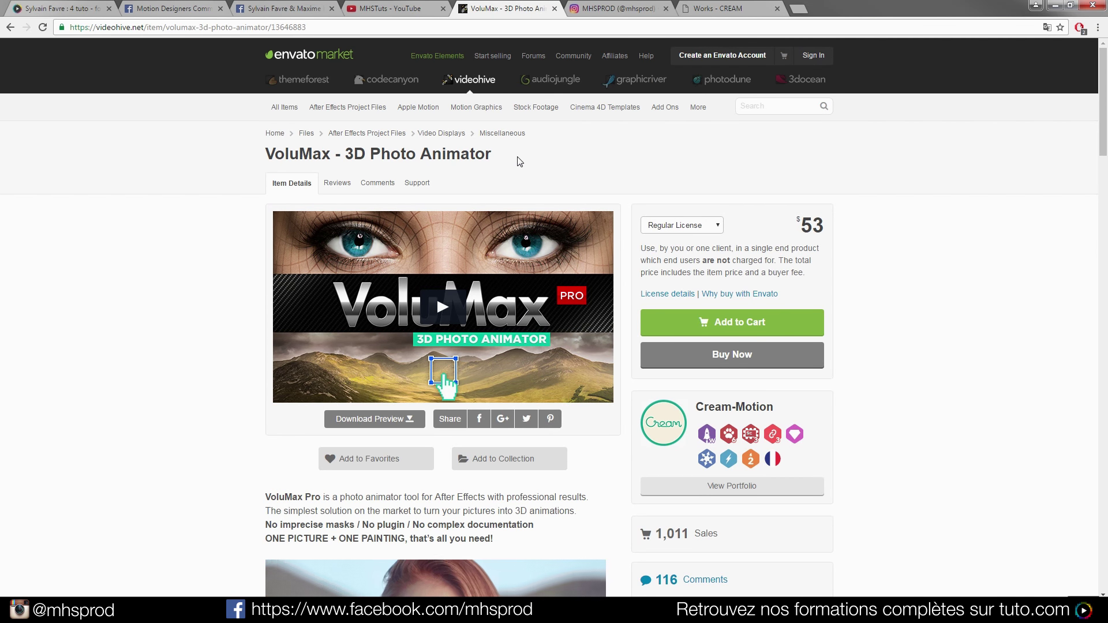
Read through the VoluMax product page, examining the introduction, the depth map painting explanation and the real-time controller demo.
scroll(171, 211, down, 1)
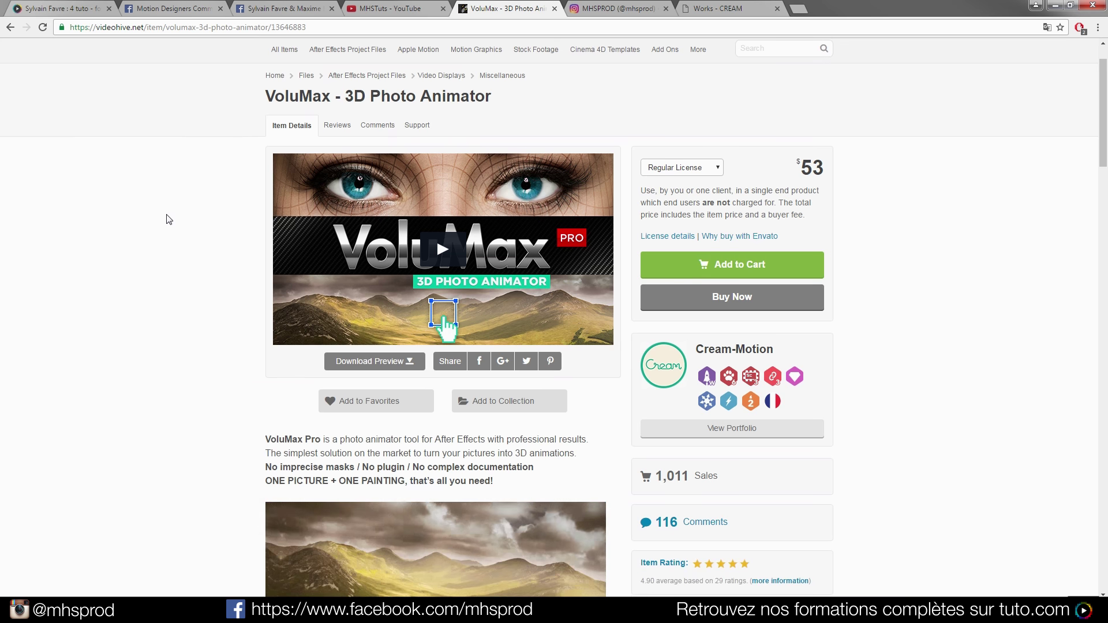
scroll(168, 265, down, 2)
scroll(541, 410, down, 2)
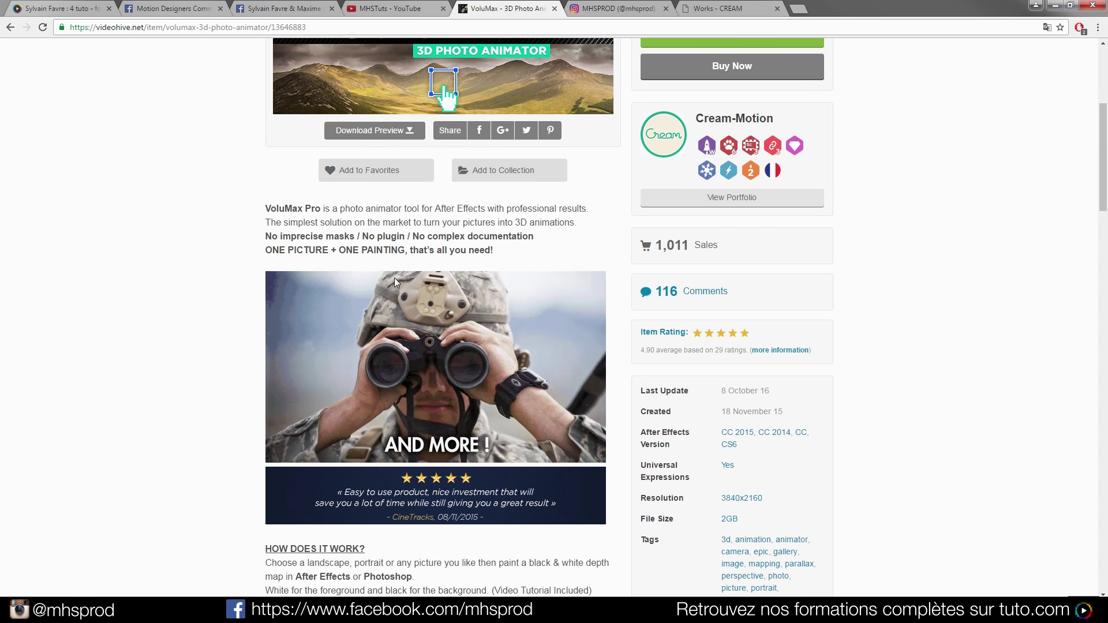
scroll(198, 329, down, 4)
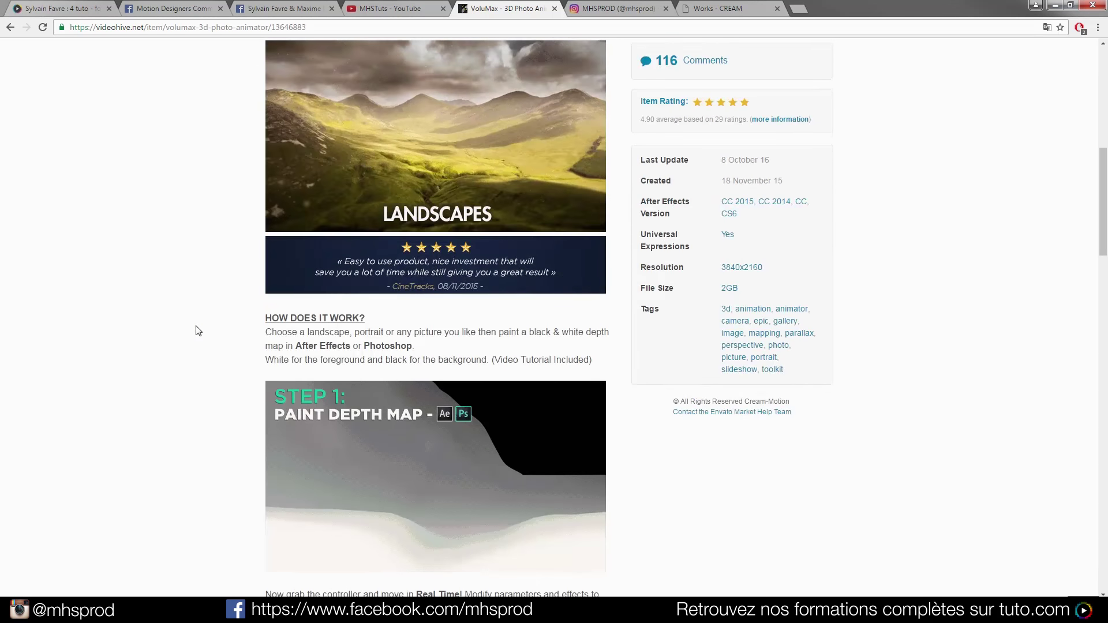
scroll(198, 330, down, 4)
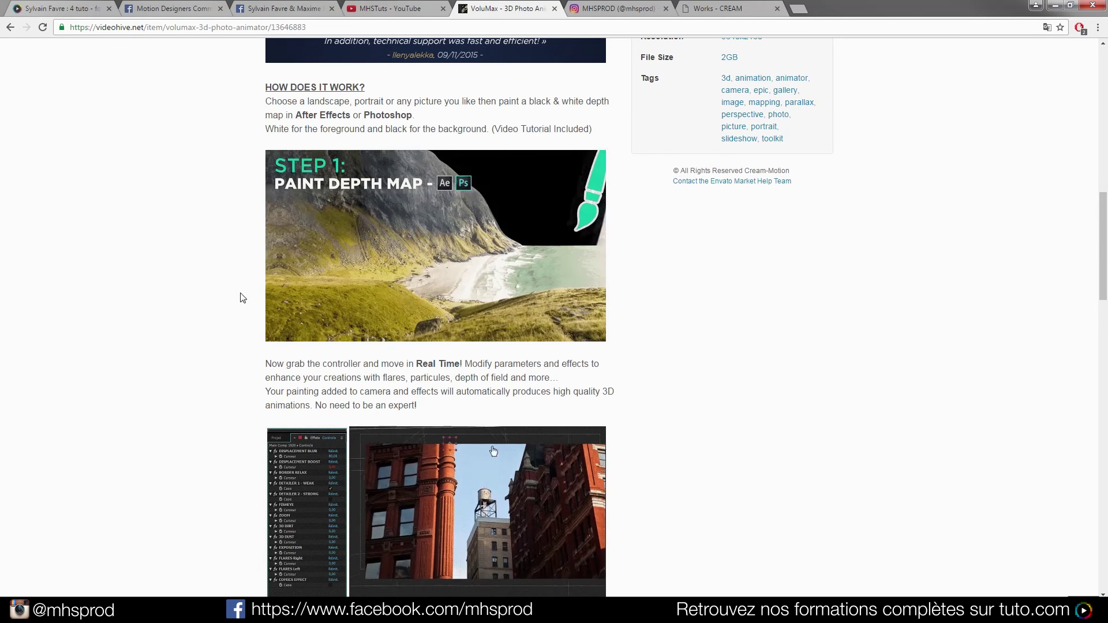
mouse_move(1107, 92)
mouse_down()
mouse_move(680, 83)
mouse_move(1107, 104)
mouse_up()
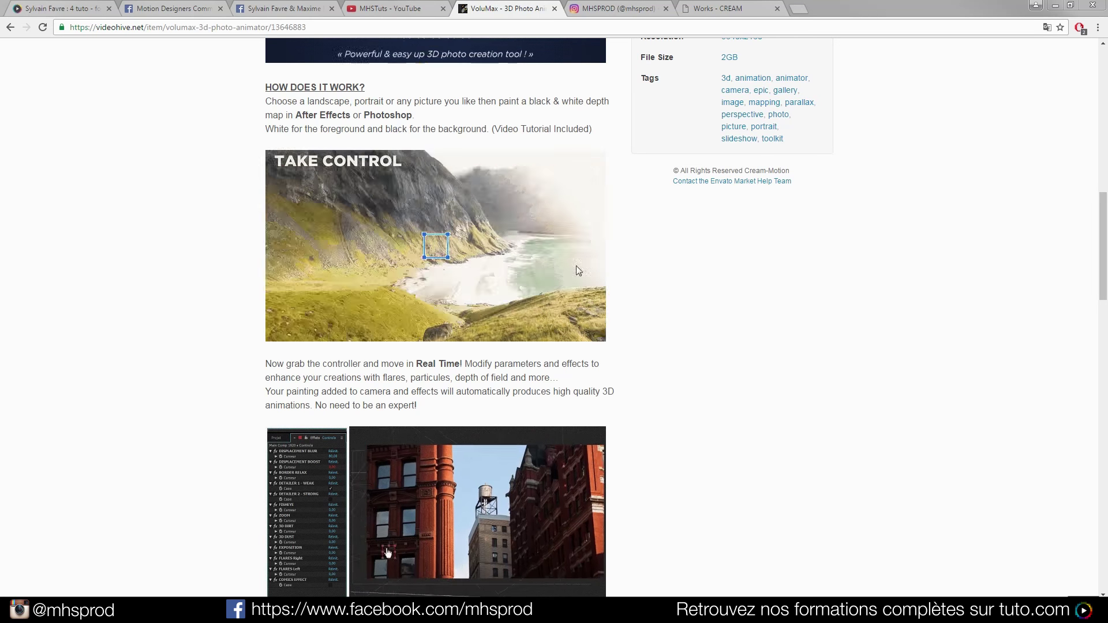
scroll(696, 317, down, 3)
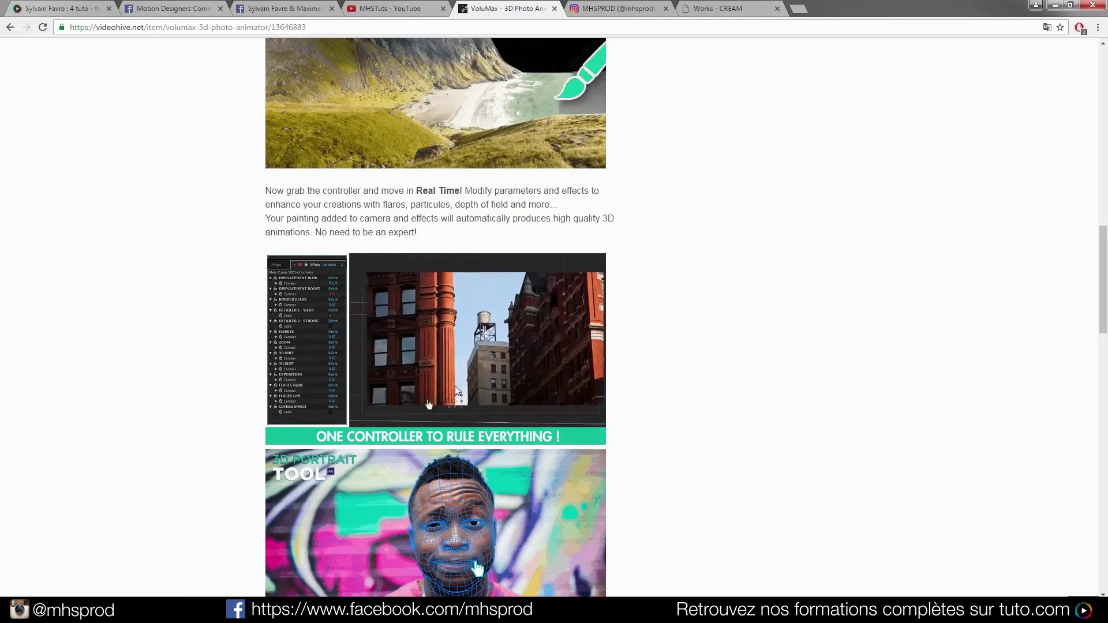
scroll(600, 250, up, 3)
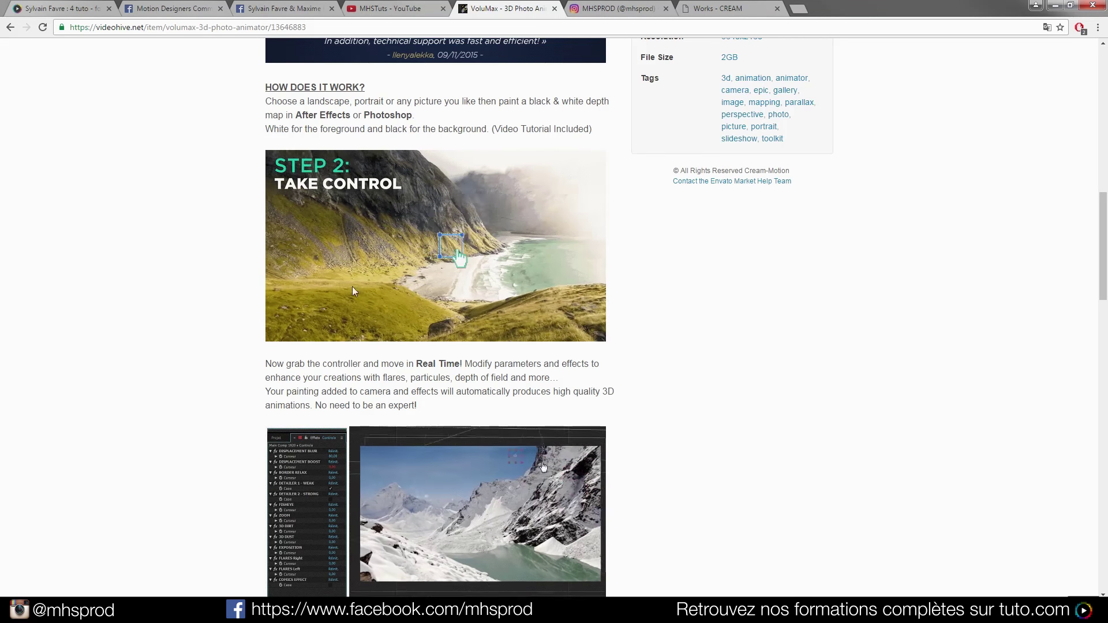
scroll(696, 320, down, 3)
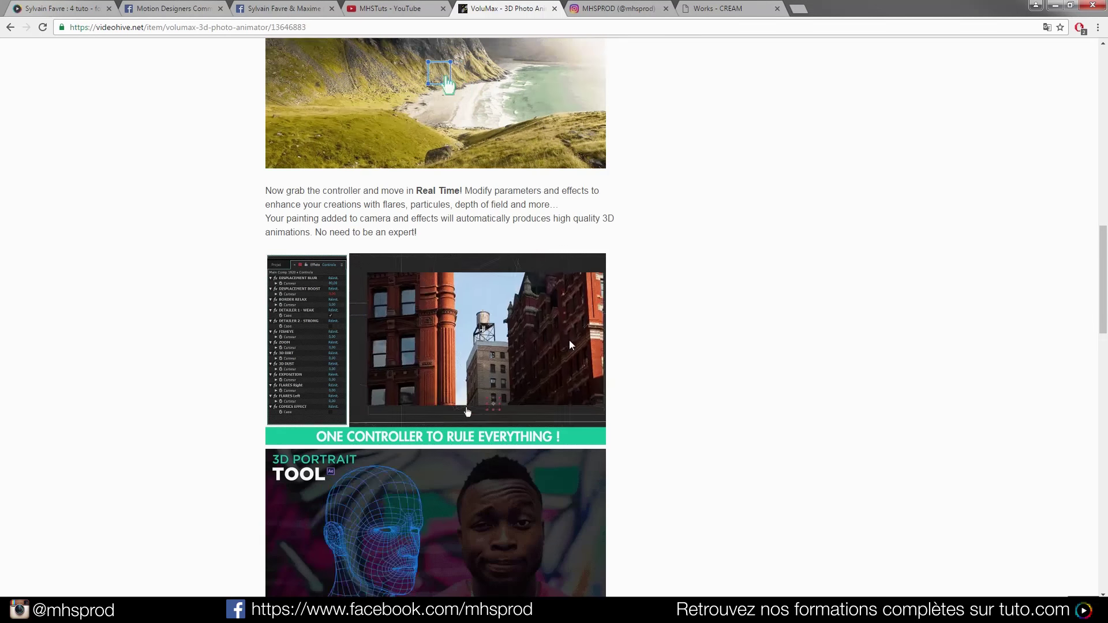
scroll(666, 347, up, 10)
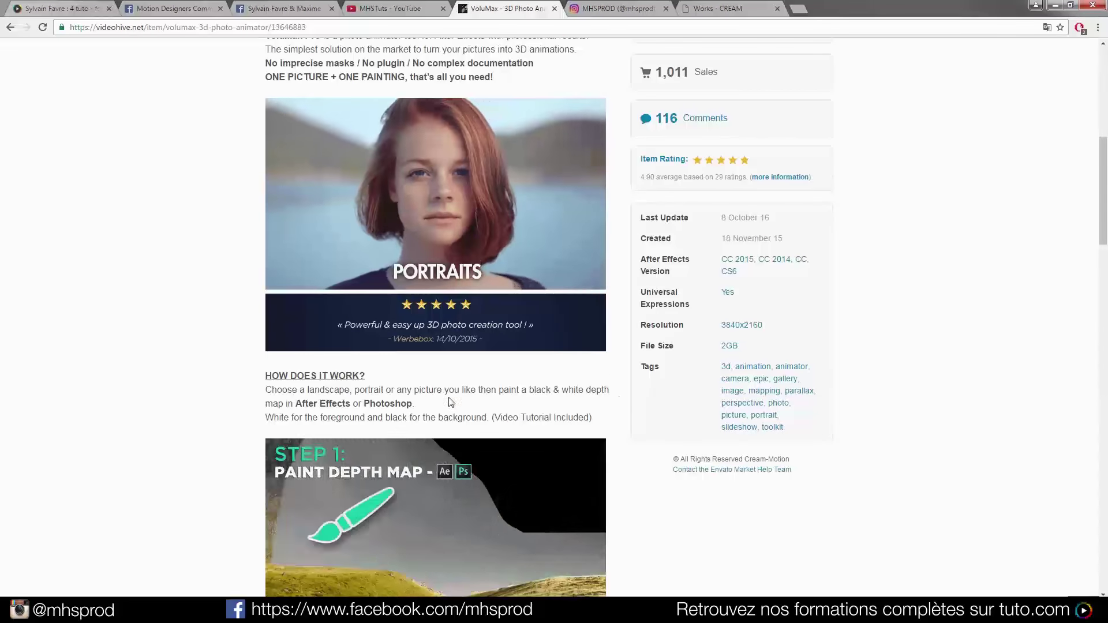
scroll(404, 383, down, 7)
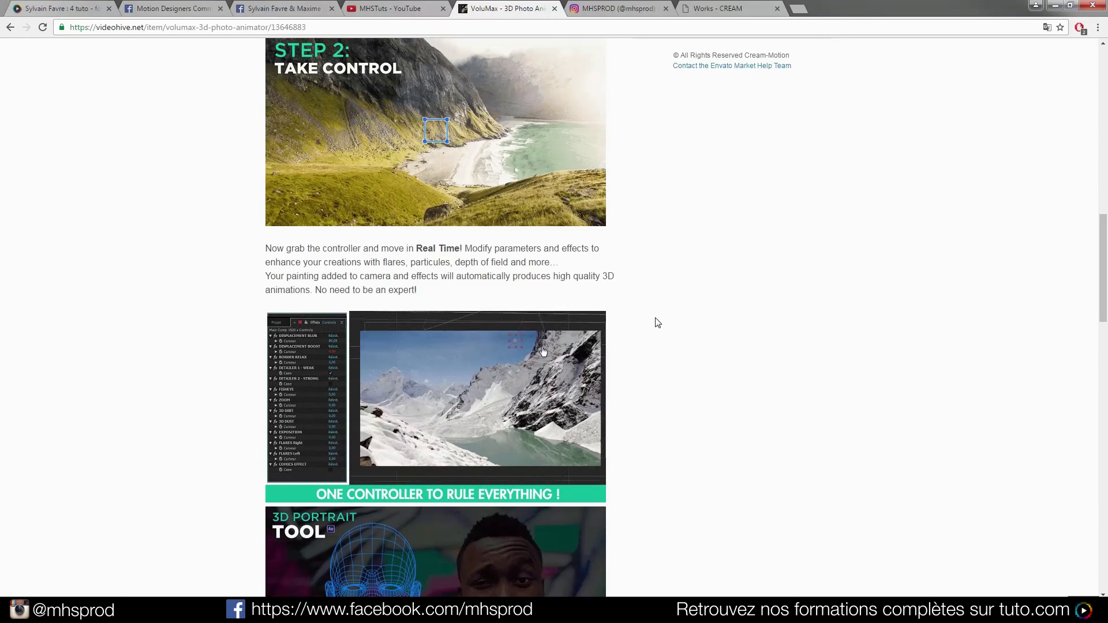
scroll(658, 322, down, 1)
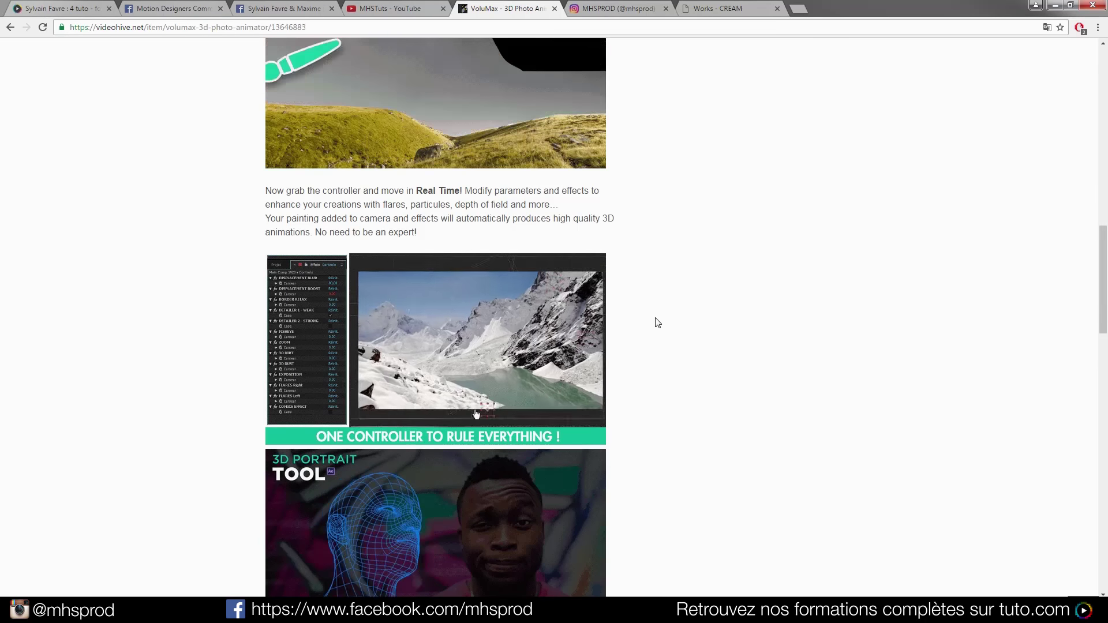
scroll(658, 323, up, 2)
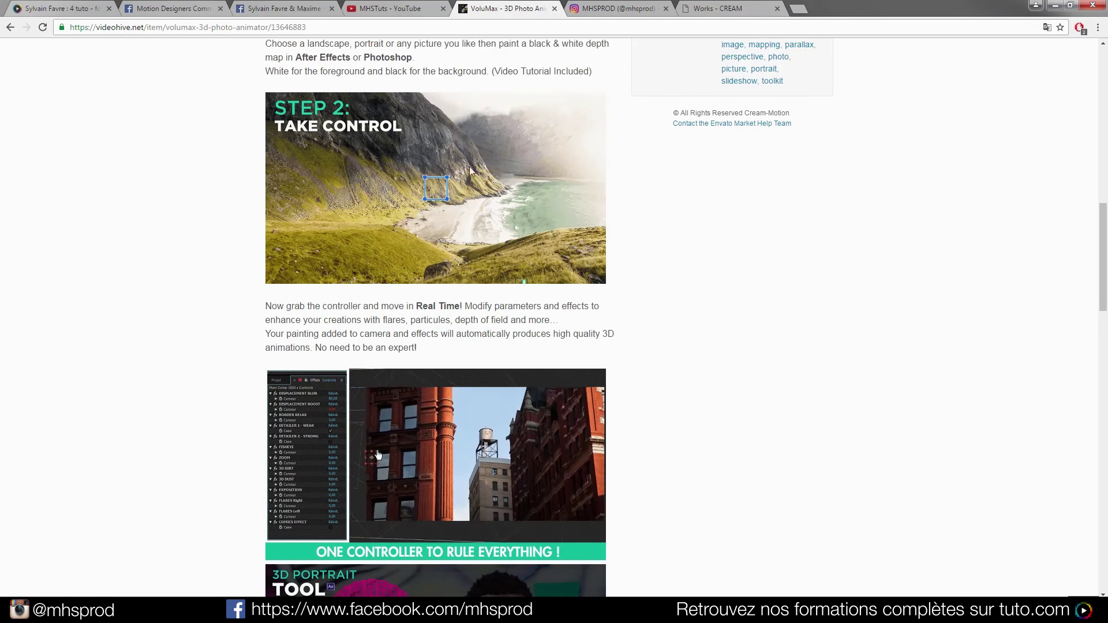
scroll(686, 306, down, 2)
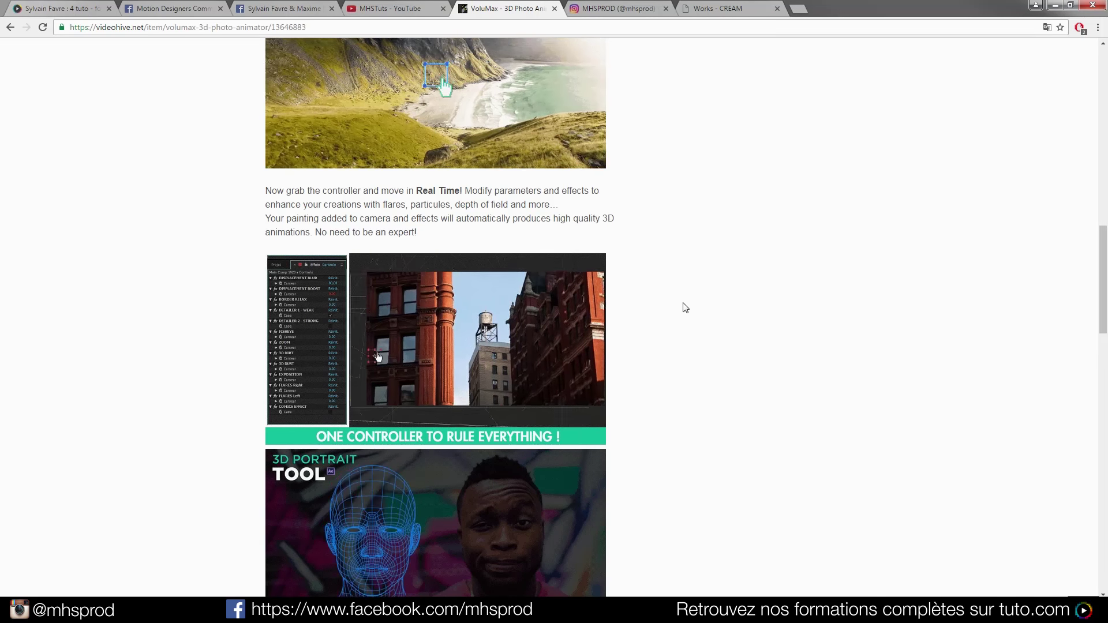
scroll(684, 303, down, 2)
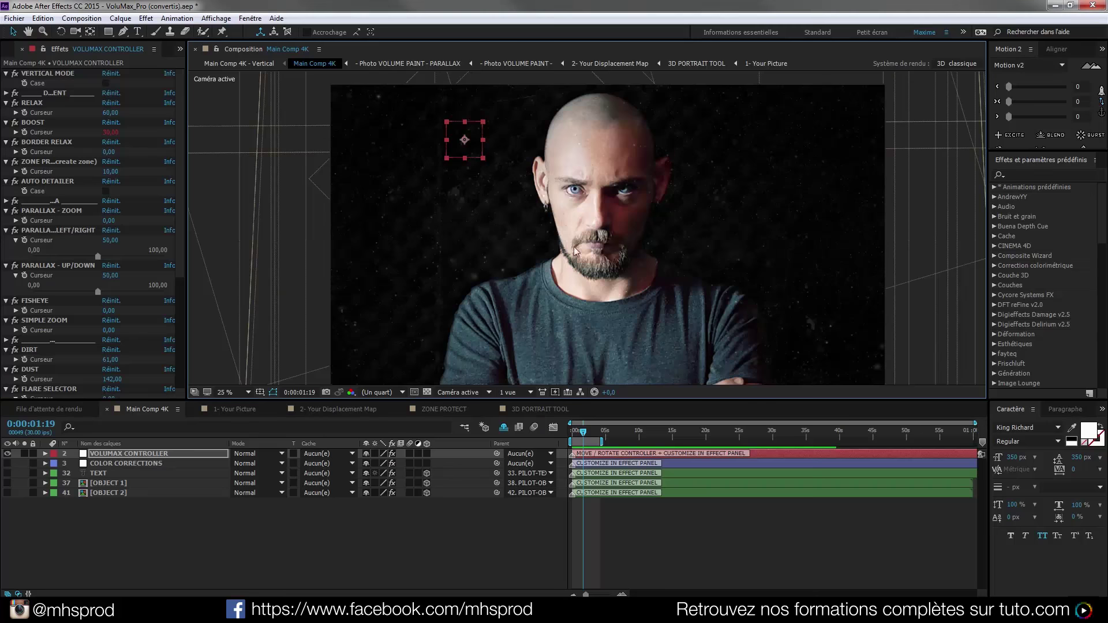
Switch to After Effects and move the VoluMax controller around the portrait in Main Comp 4K to demonstrate the 3D movement.
drag(469, 152, 639, 30)
drag(639, 185, 501, 289)
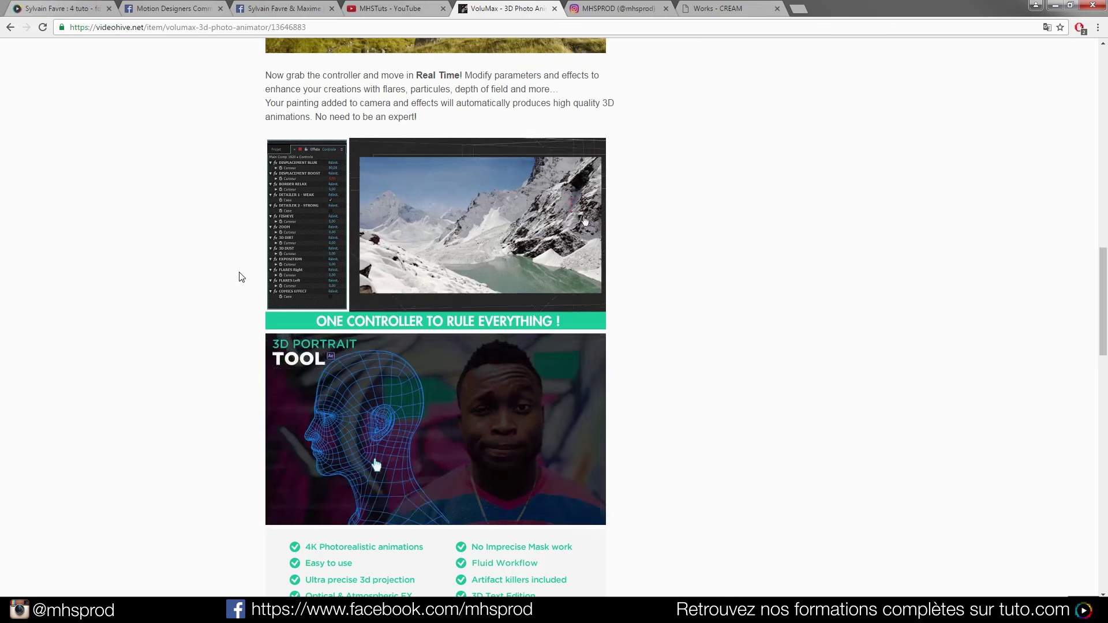
Return to the VoluMax page in the browser and examine the 3D portrait tool, the feature list and the version details.
scroll(240, 277, down, 3)
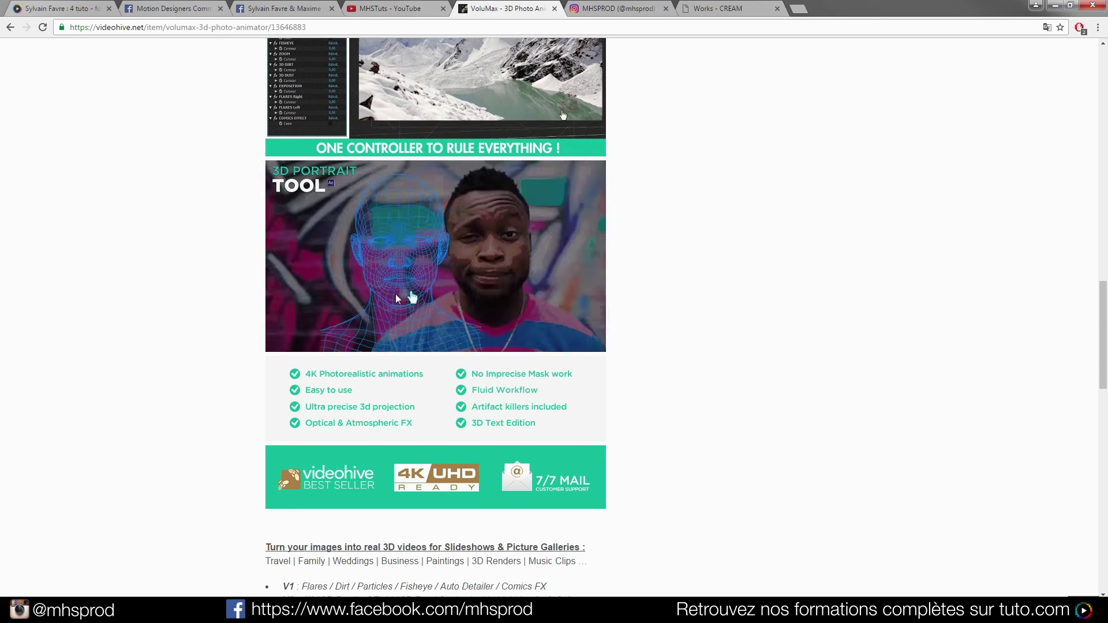
scroll(668, 317, up, 4)
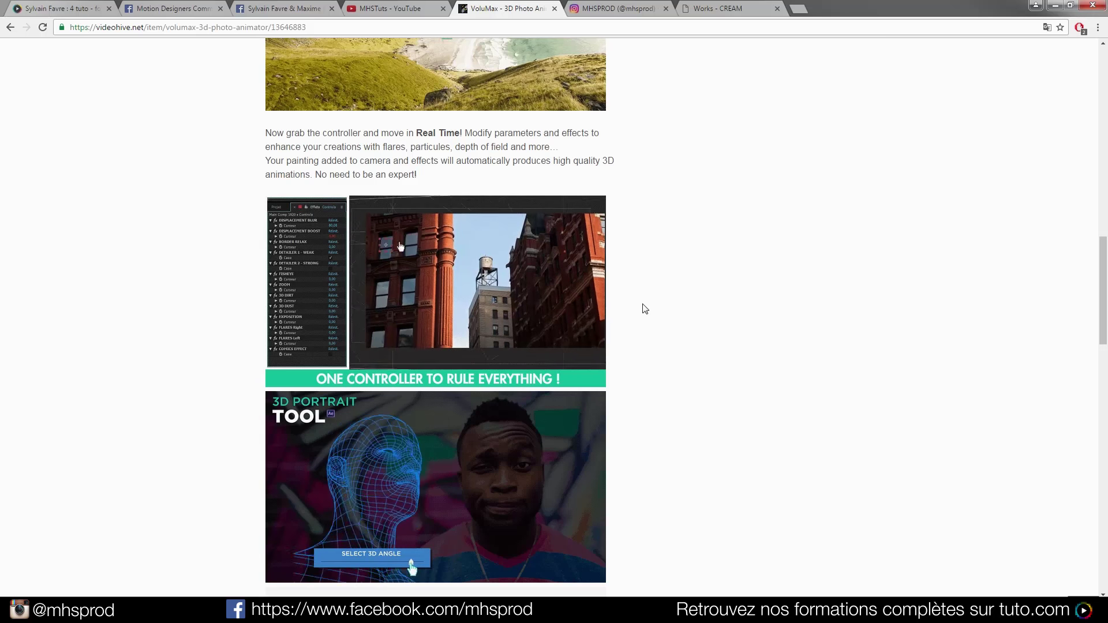
scroll(645, 306, down, 1)
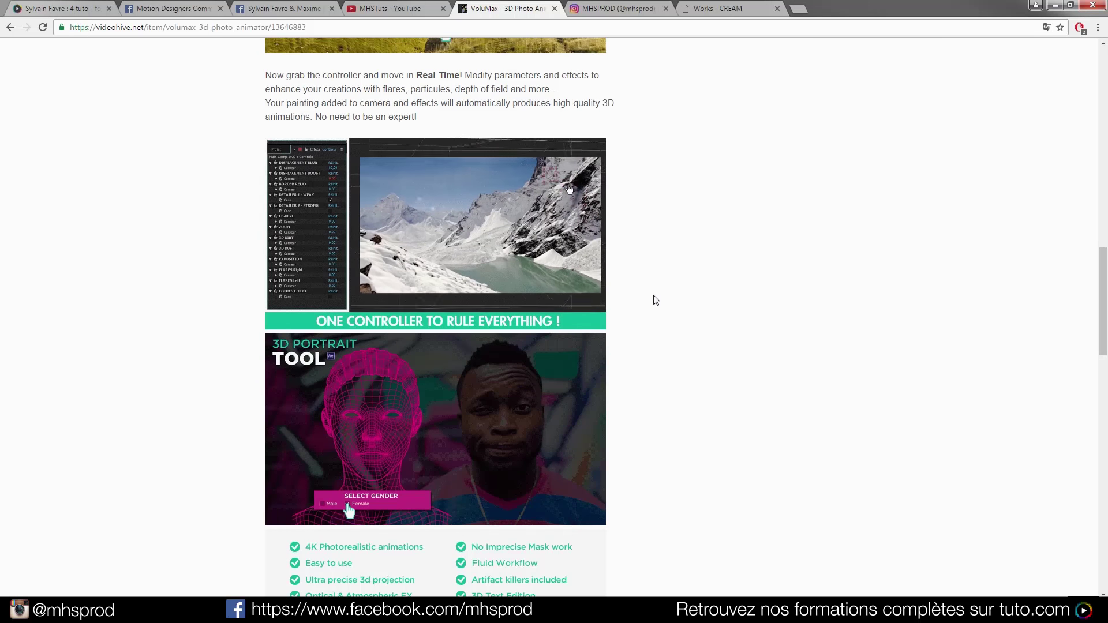
scroll(657, 299, down, 2)
scroll(693, 287, down, 4)
scroll(702, 289, down, 2)
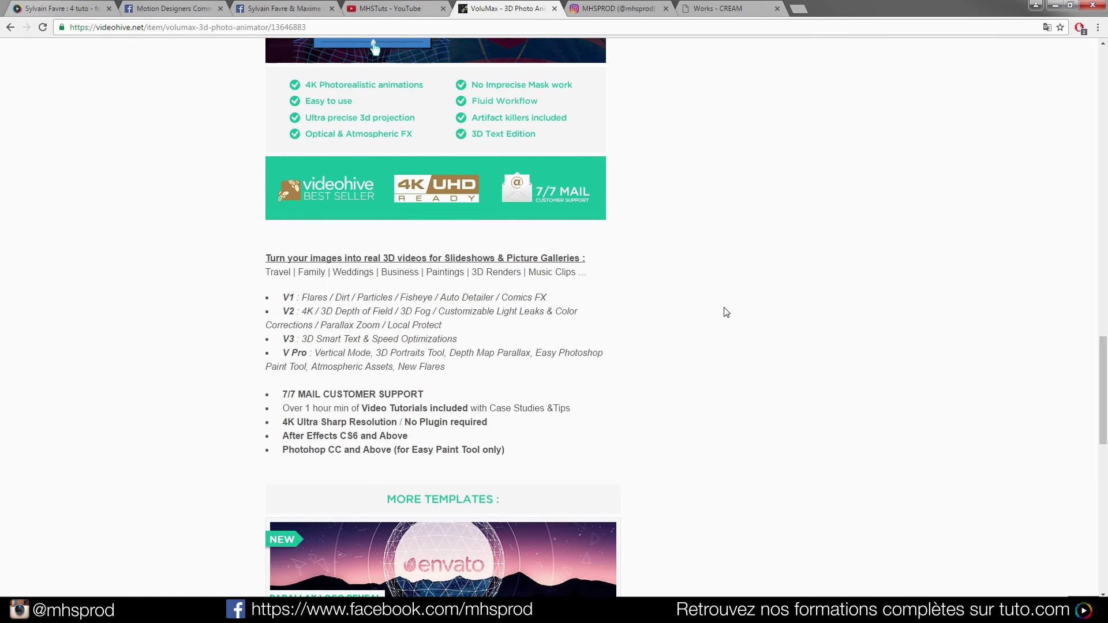
scroll(726, 312, down, 4)
scroll(726, 310, up, 2)
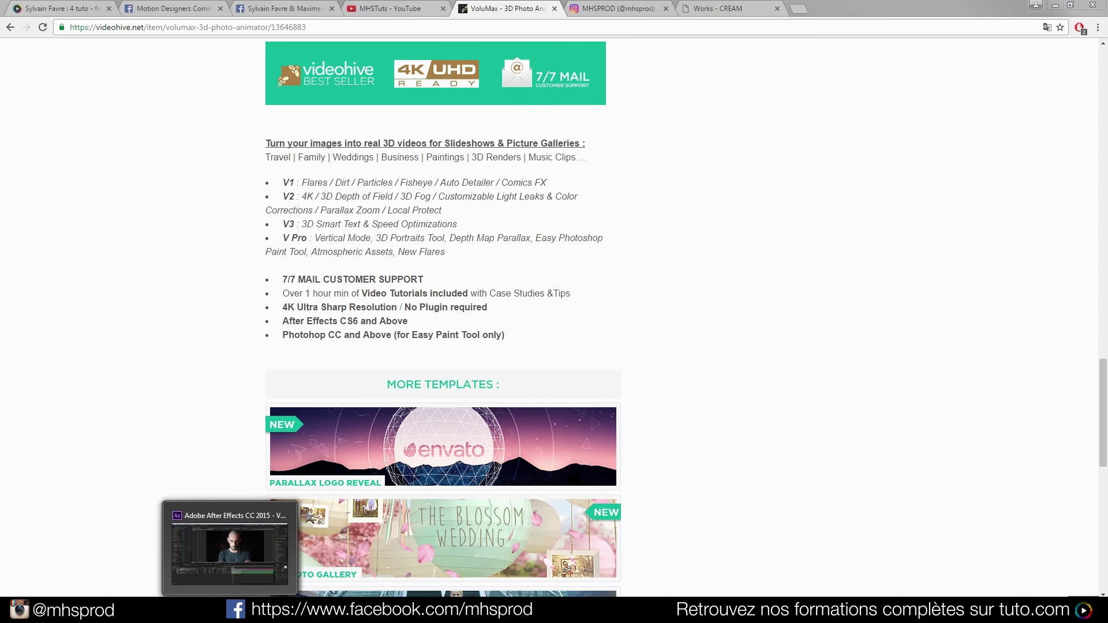
Switch to After Effects and set the VoluMax controller's Flares Right effect to 34 with the playhead at 0:00:01:04.
click(242, 610)
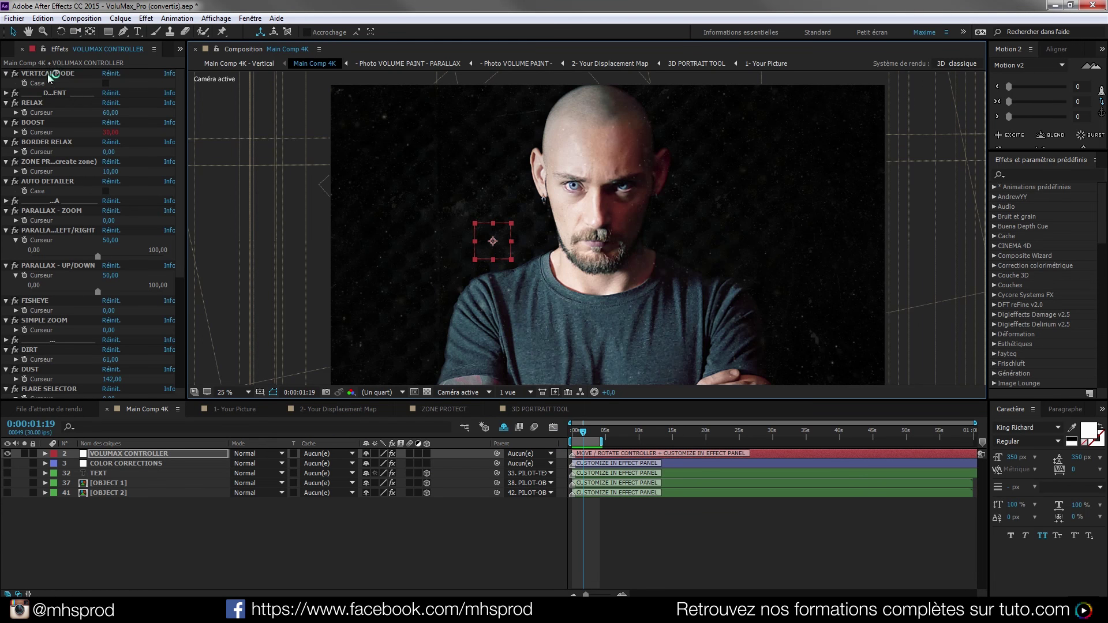
drag(180, 143, 181, 289)
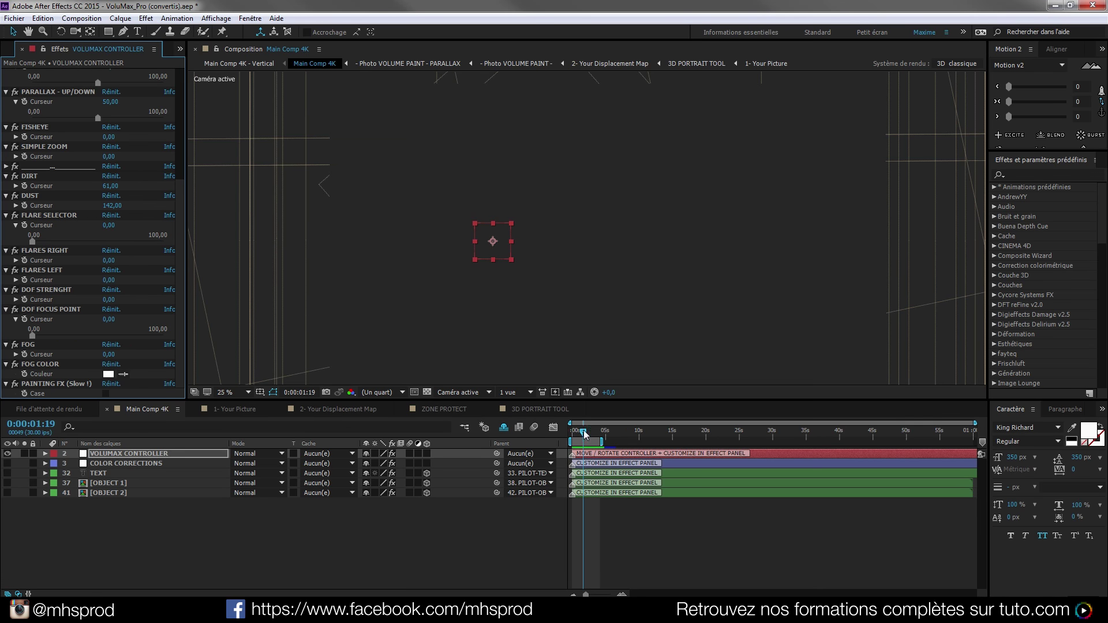
drag(584, 433, 581, 435)
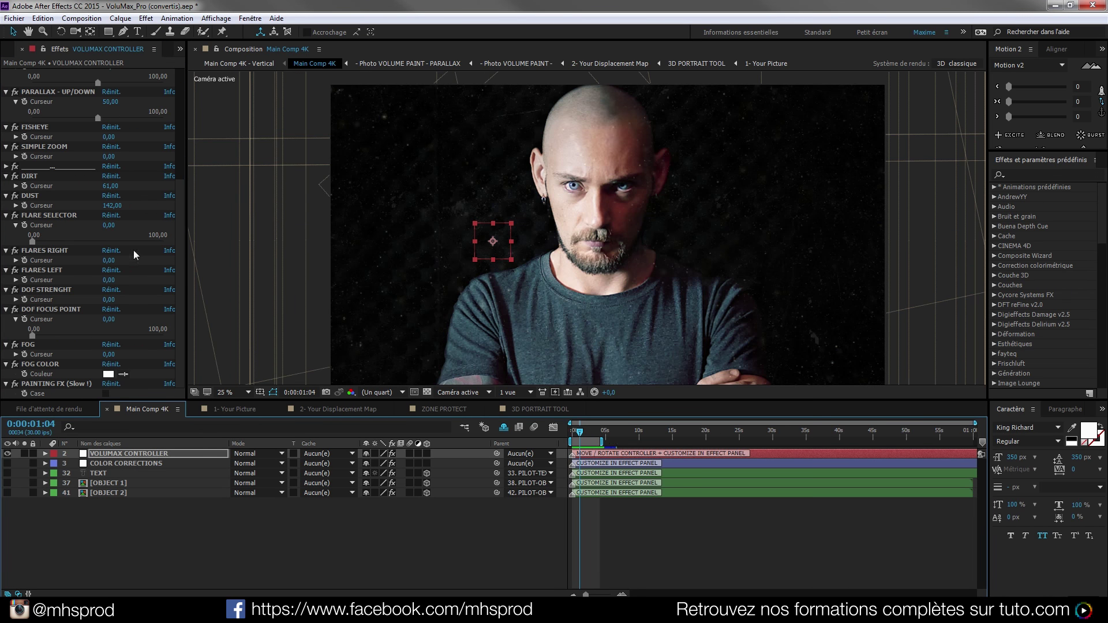
drag(119, 261, 93, 261)
Move the controller up beside the man's head and set Flares Right to 0.
drag(497, 257, 436, 161)
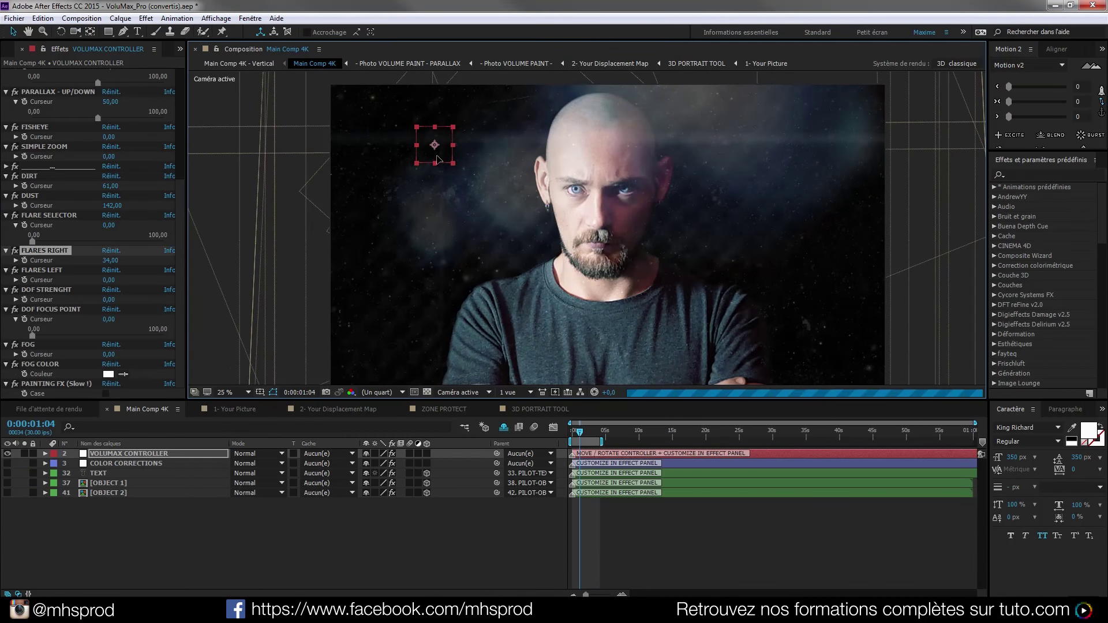
click(108, 261)
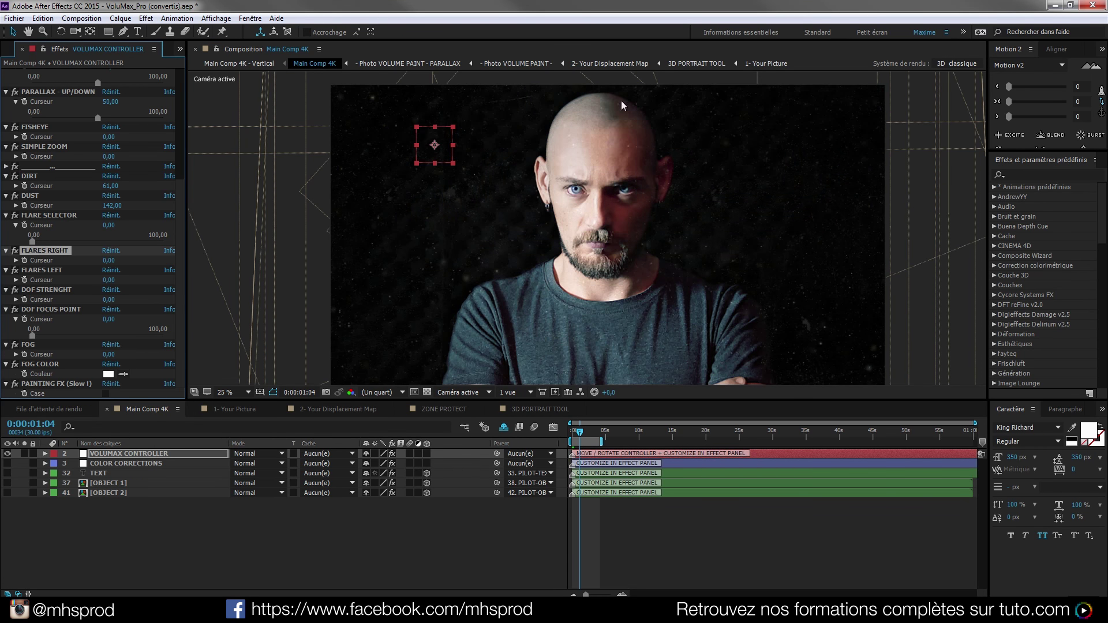
Switch back to the VoluMax page in the browser and look over the More Templates section before returning to the page header.
click(58, 611)
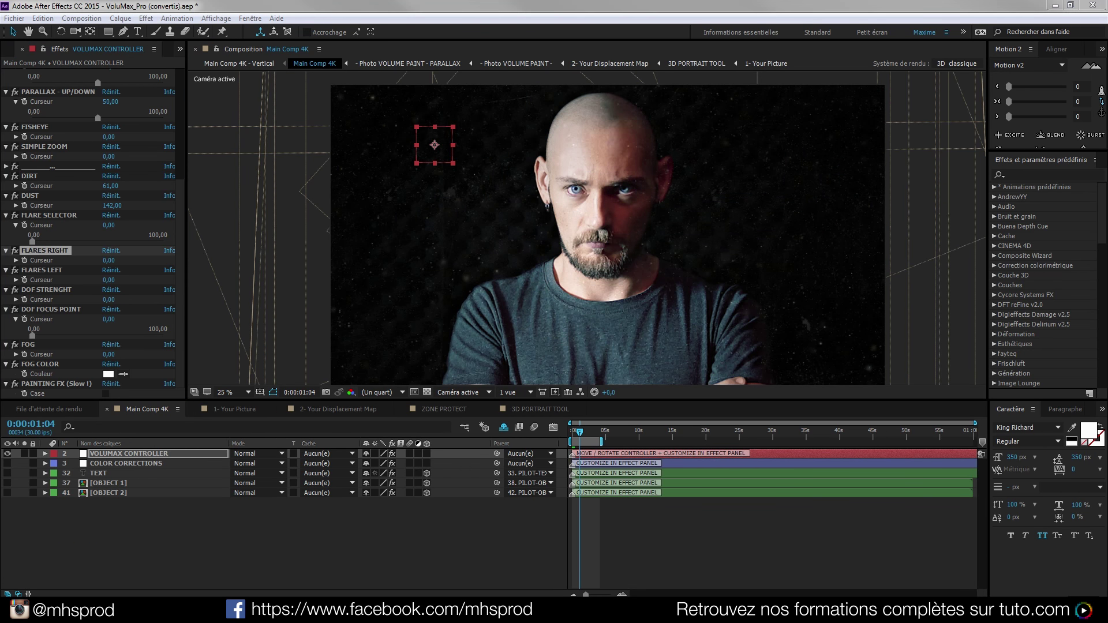
drag(1107, 68, 485, 65)
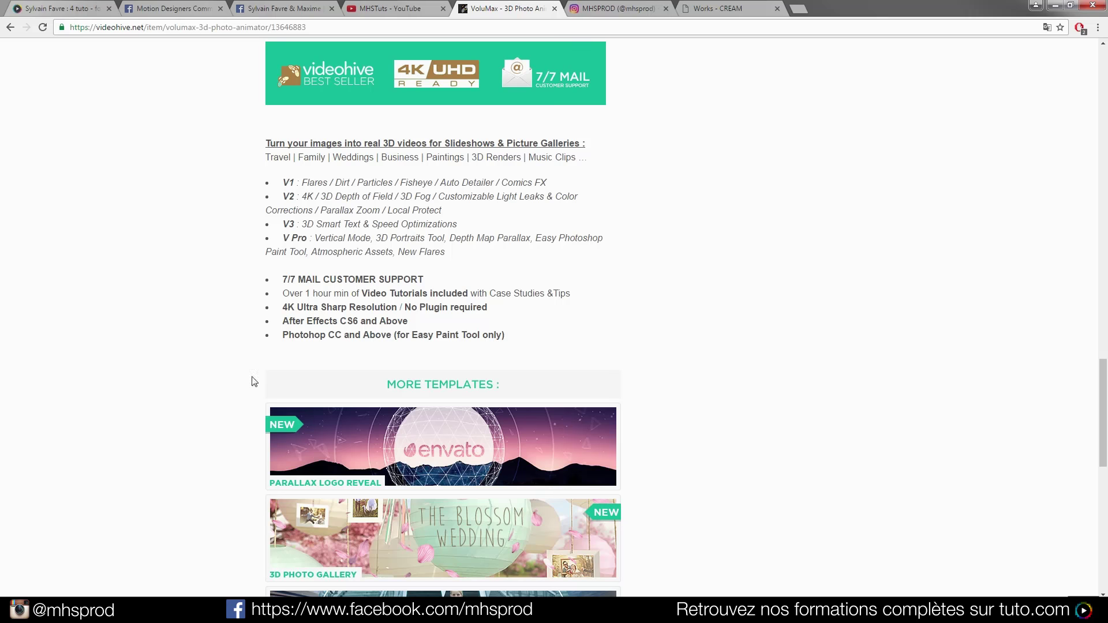
scroll(750, 311, down, 6)
scroll(730, 329, up, 20)
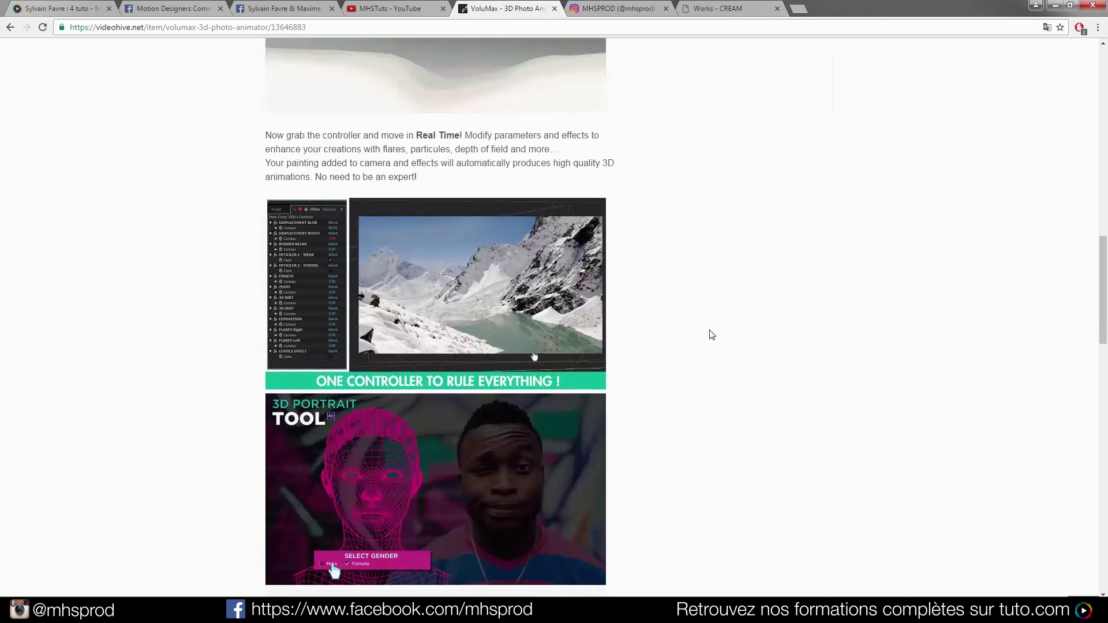
scroll(300, 242, up, 4)
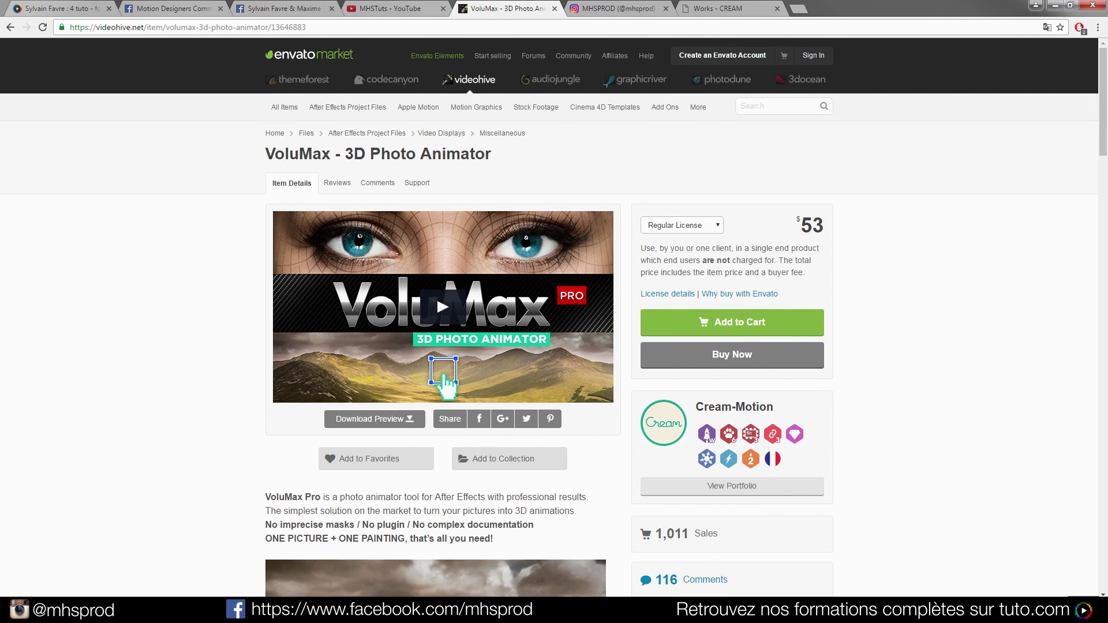
Bring up the VoluMax_Pro - 3D_Photo_Animator_Tool folder window, enlarge it and place it over the middle of the page.
key(alt+Tab)
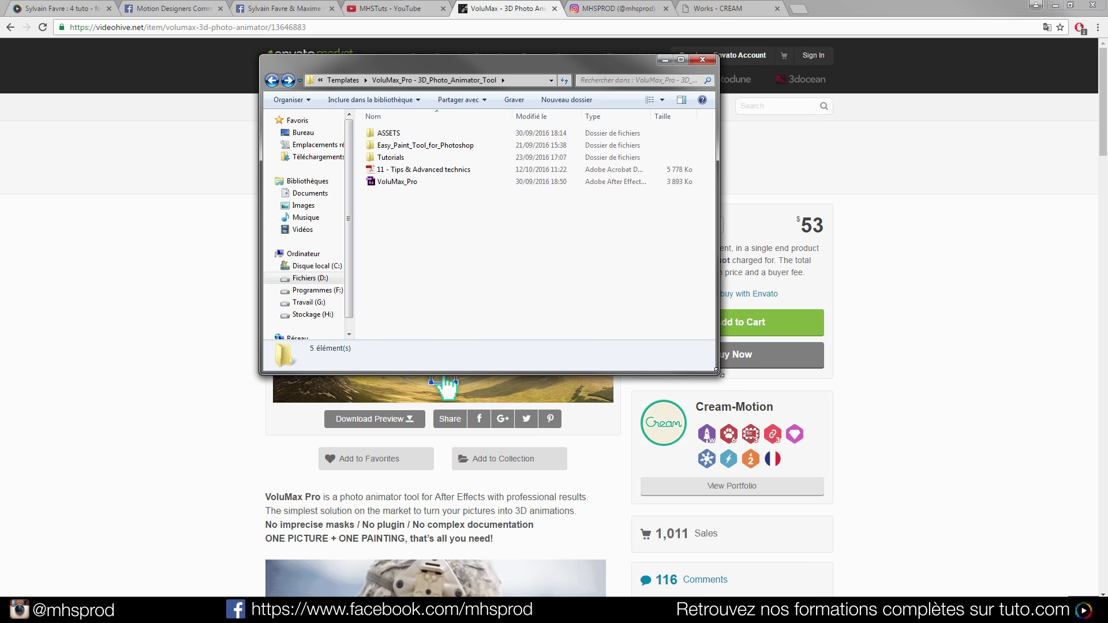
drag(722, 378, 896, 521)
drag(532, 64, 483, 108)
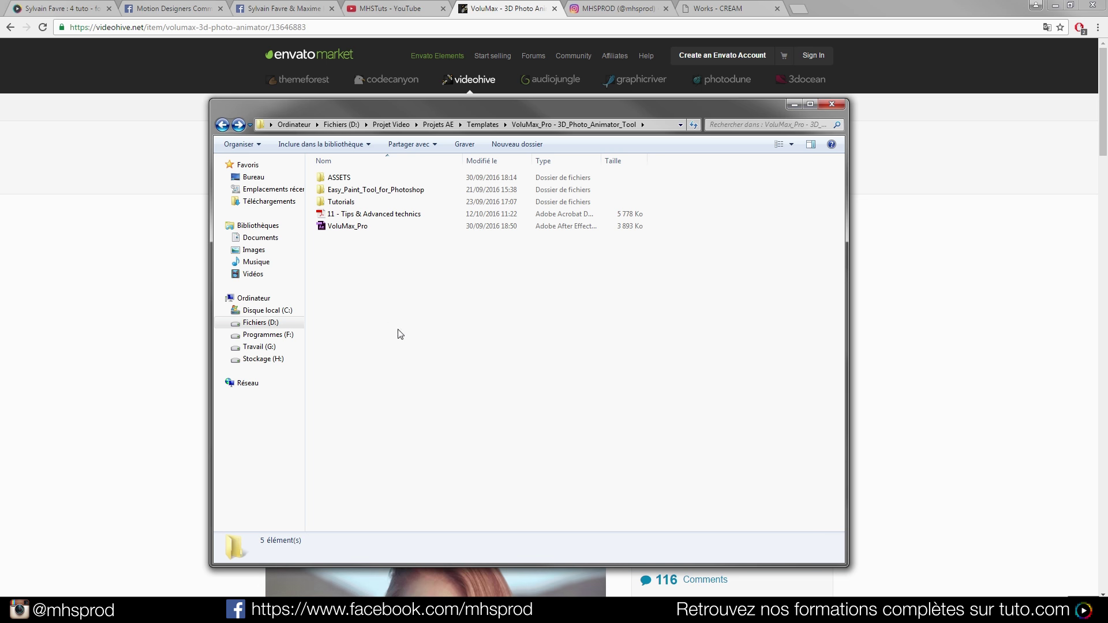
drag(491, 106, 963, 131)
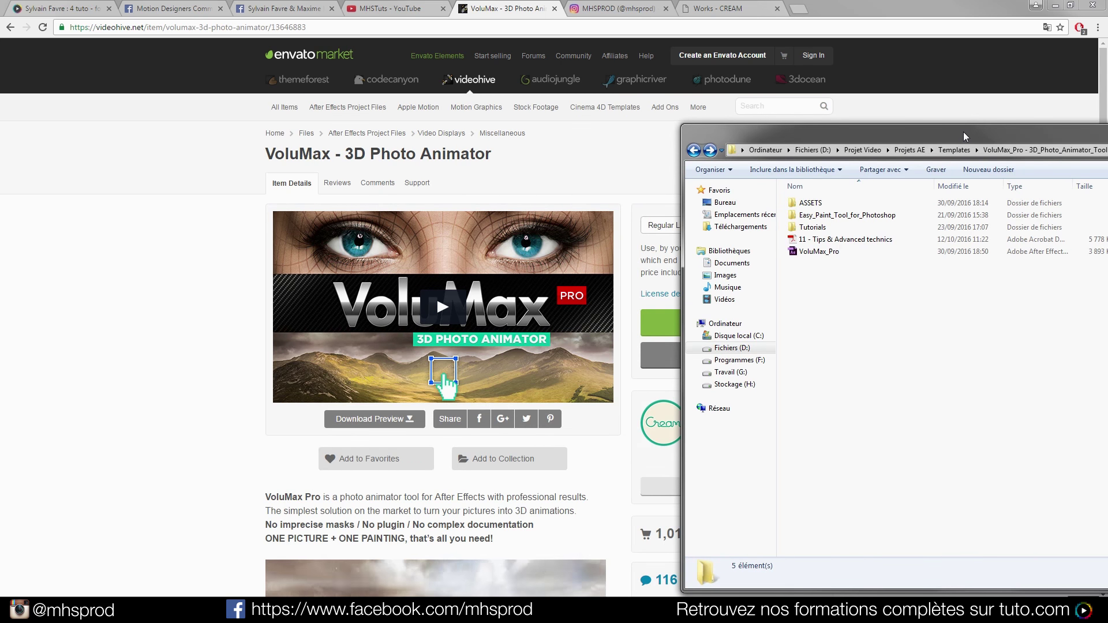
drag(850, 140, 417, 119)
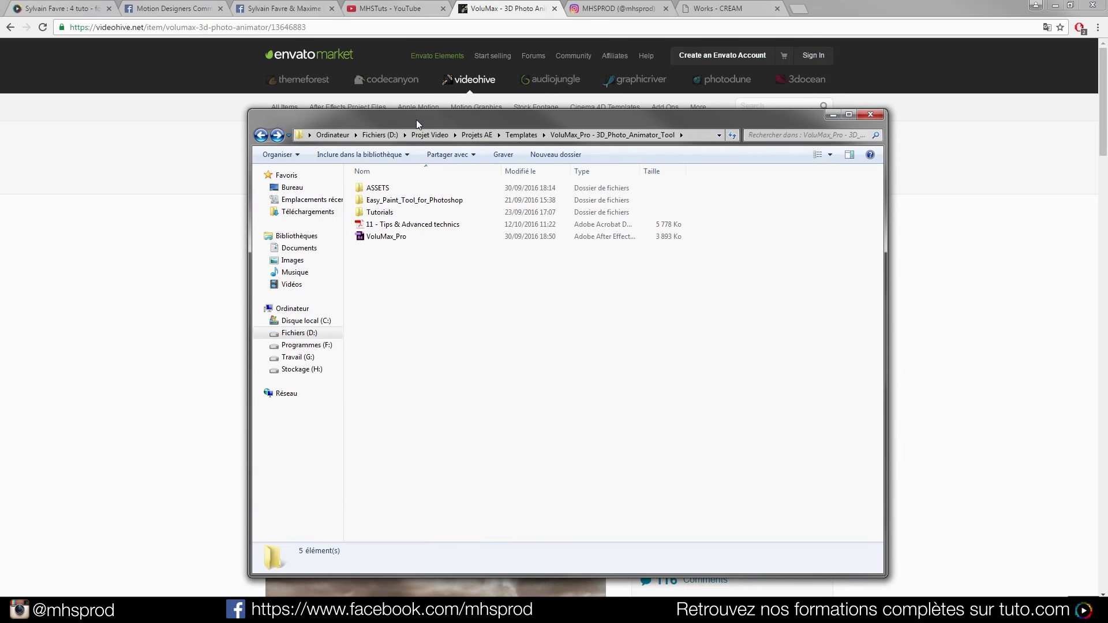
Open the 3d_portrait_tool folder inside ASSETS > Images to view the template's portrait assets.
double_click(386, 194)
double_click(379, 190)
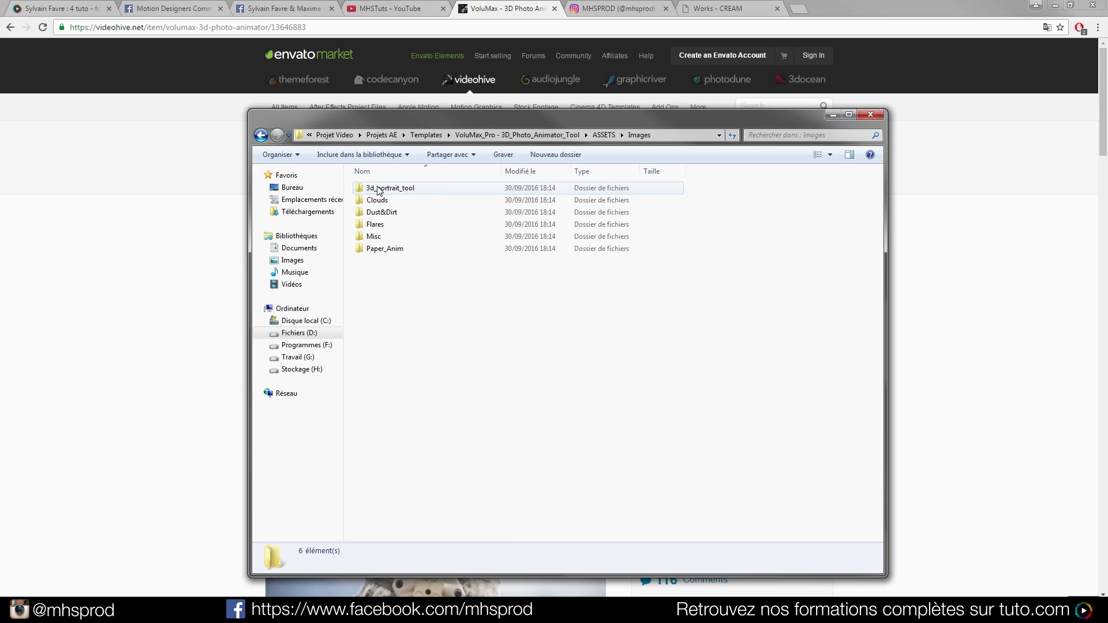
double_click(393, 189)
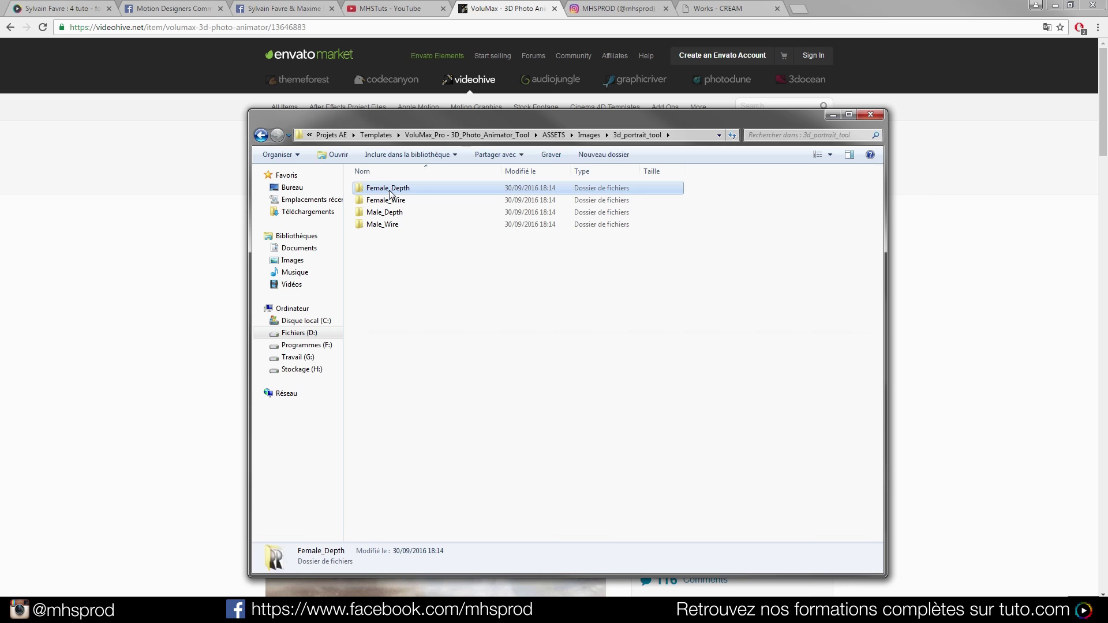
Look through the image sequences in the Female_Depth and Female_Wire folders and return to the Images folder.
double_click(391, 189)
mouse_move(877, 209)
mouse_down()
mouse_move(878, 362)
mouse_move(878, 209)
mouse_up()
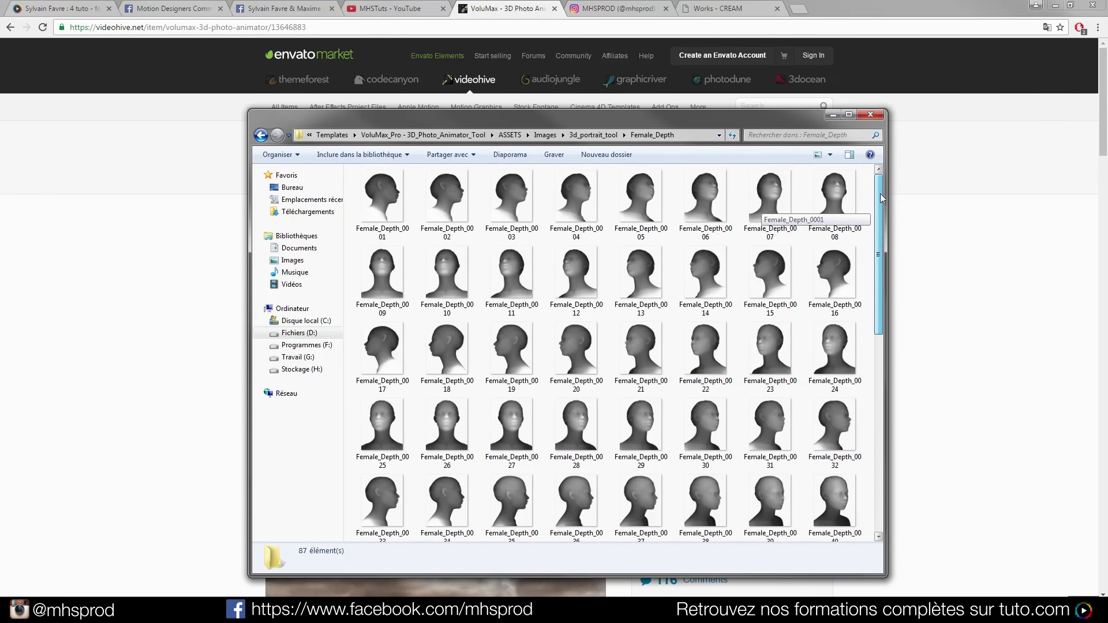
click(261, 139)
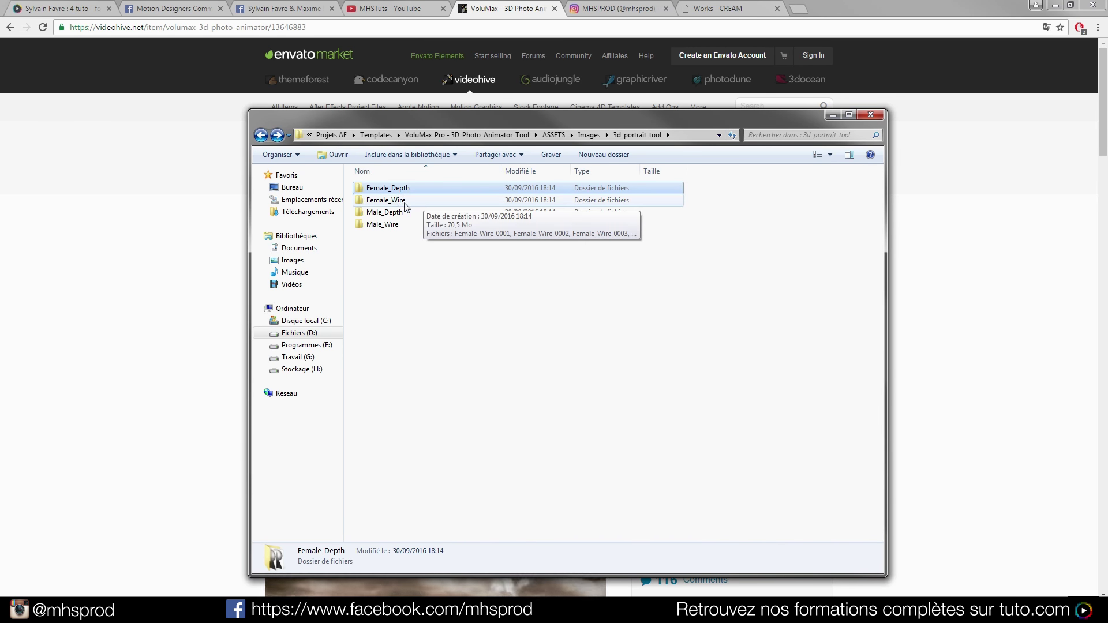
double_click(385, 200)
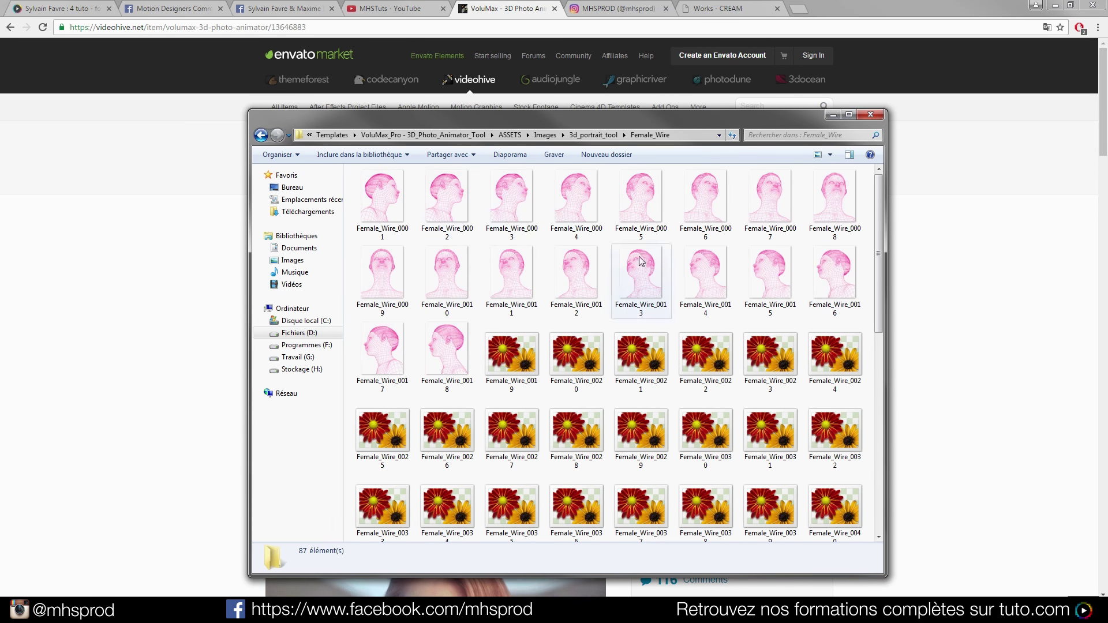
scroll(882, 297, down, 2)
scroll(882, 297, up, 2)
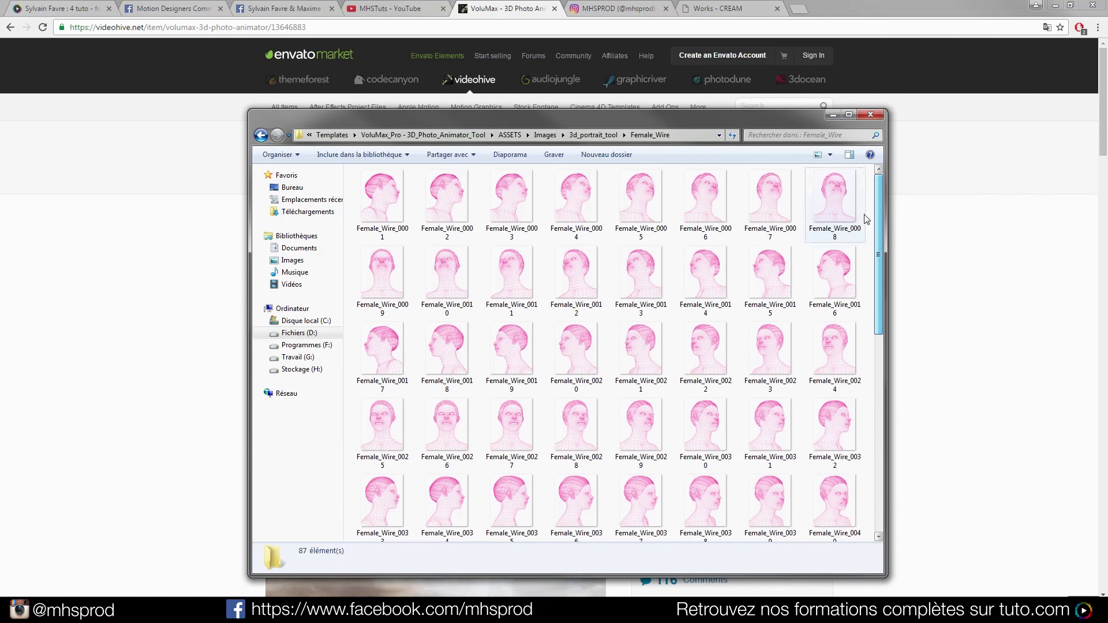
click(261, 135)
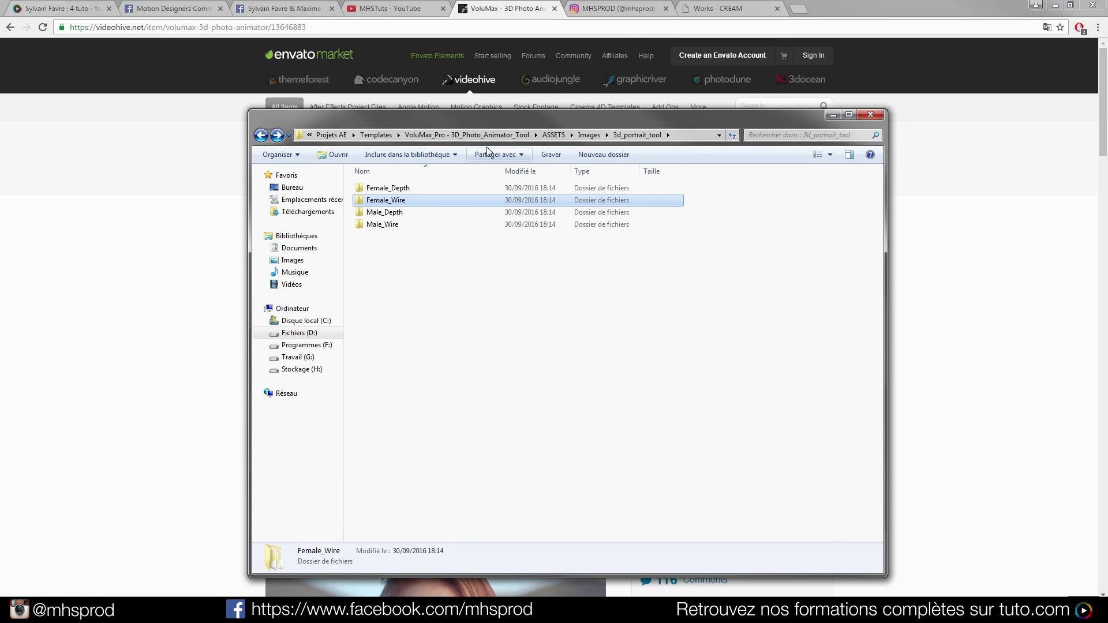
click(261, 135)
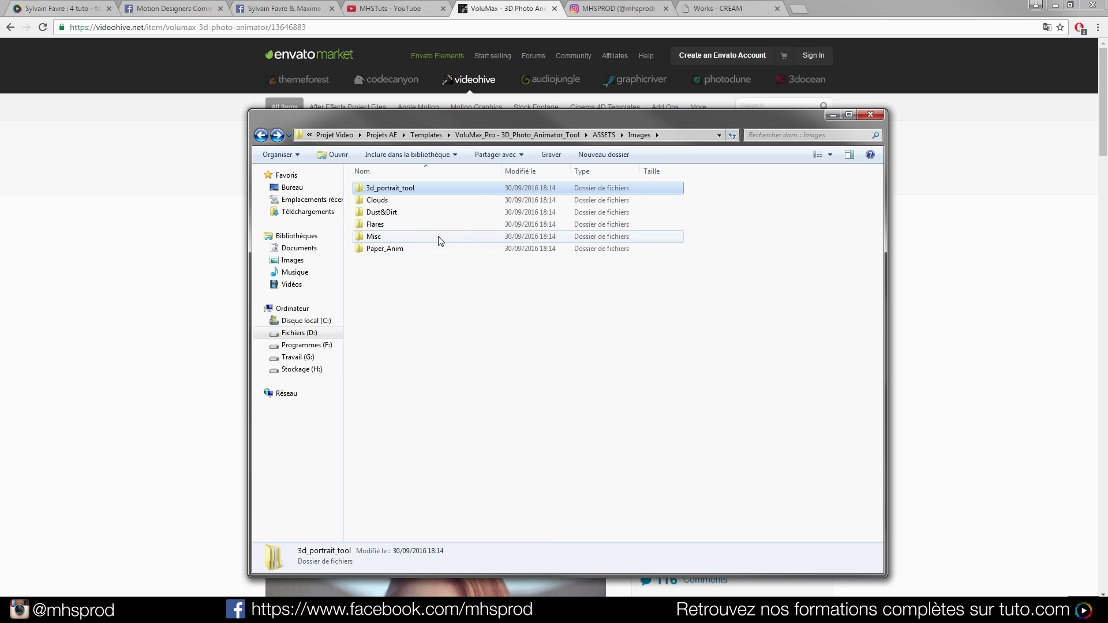
View the contents of the Clouds and Dust&Dirt folders, returning to the Images folder after each.
double_click(398, 201)
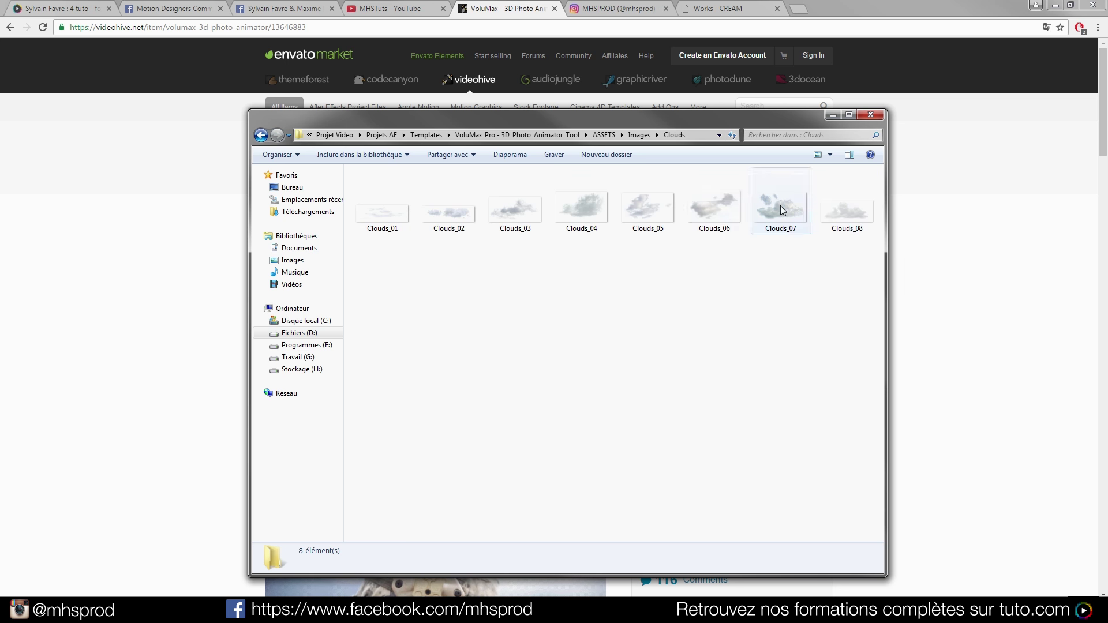
click(261, 135)
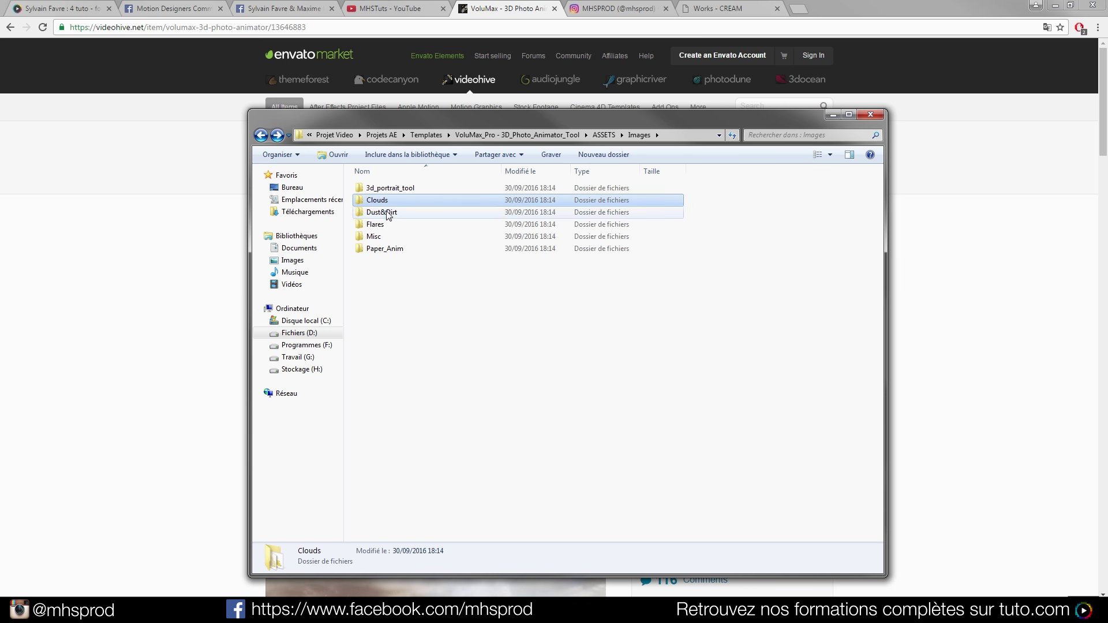
double_click(385, 213)
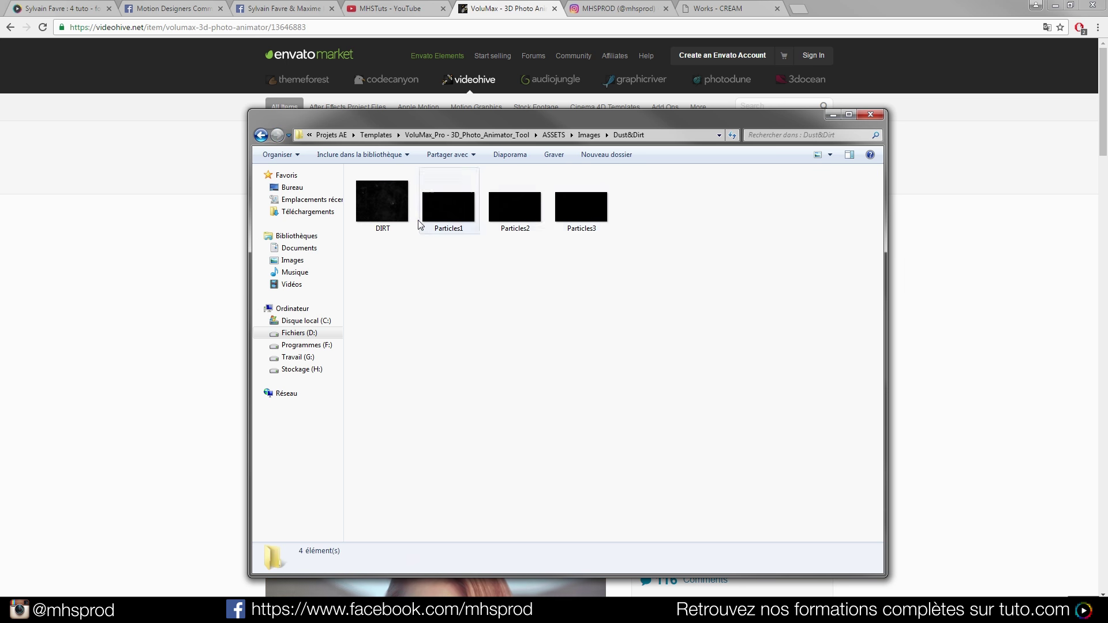
click(261, 135)
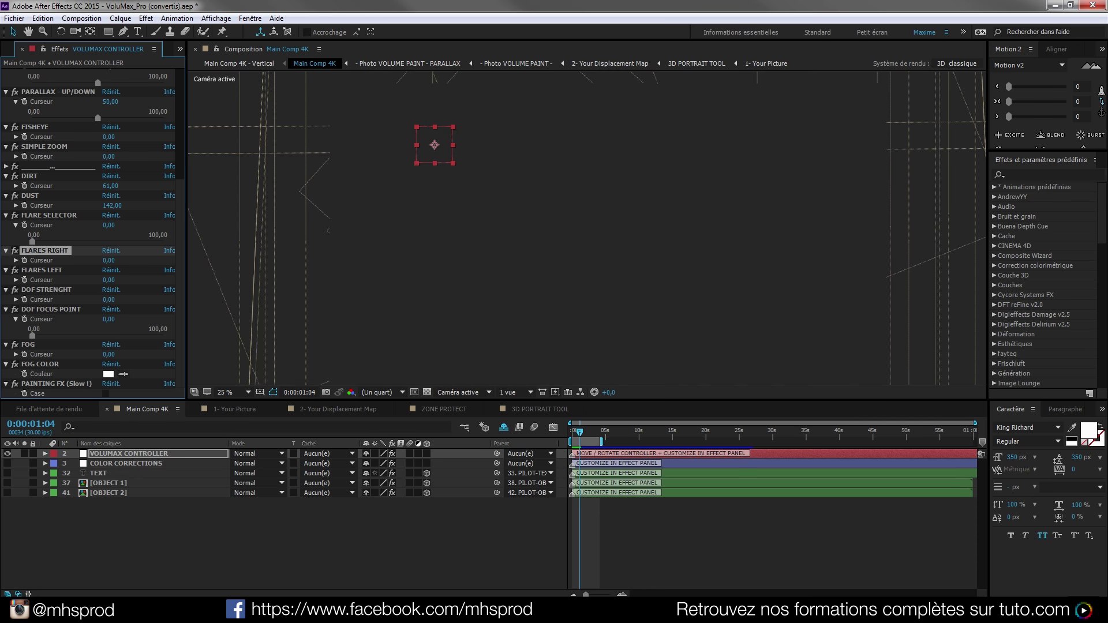
Bring the Images folder window in front of After Effects and view the contents of its Flares folder.
key(alt+Tab)
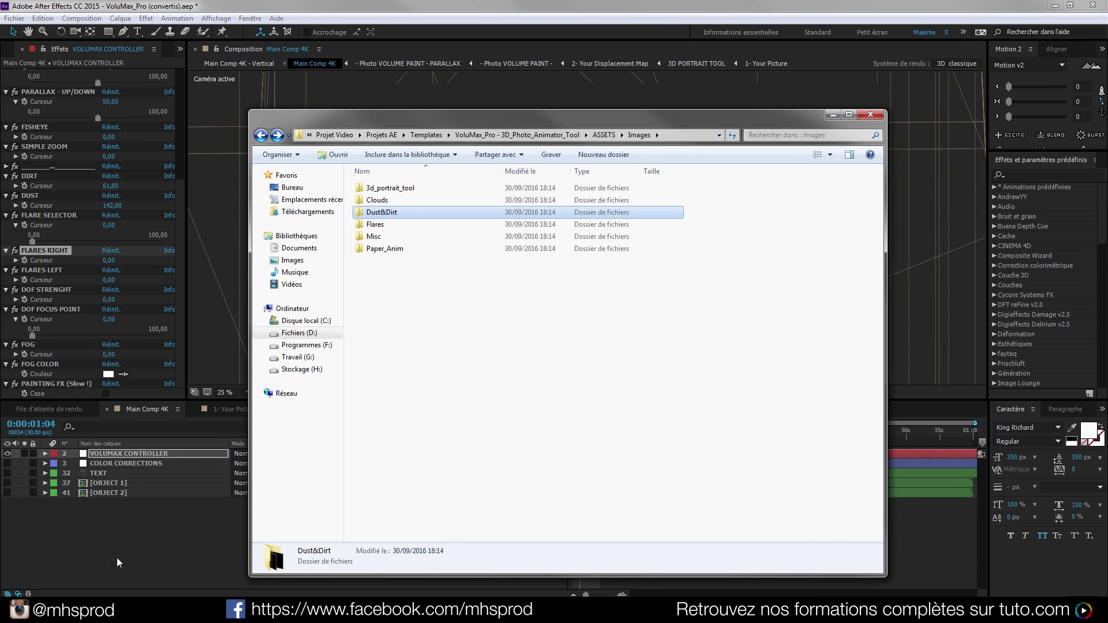
double_click(381, 225)
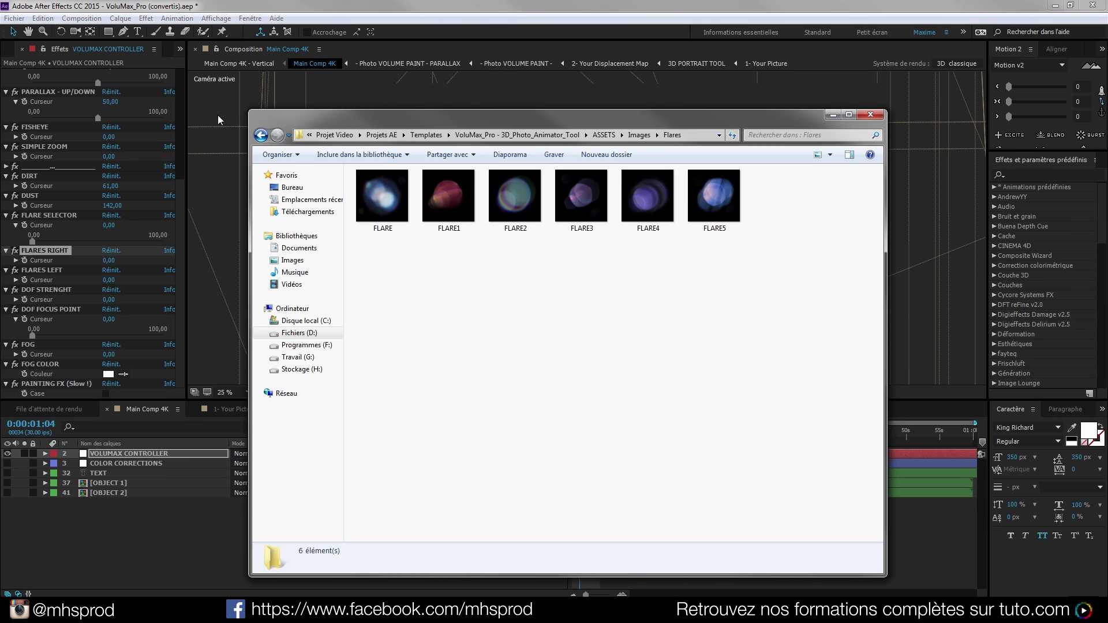
click(260, 137)
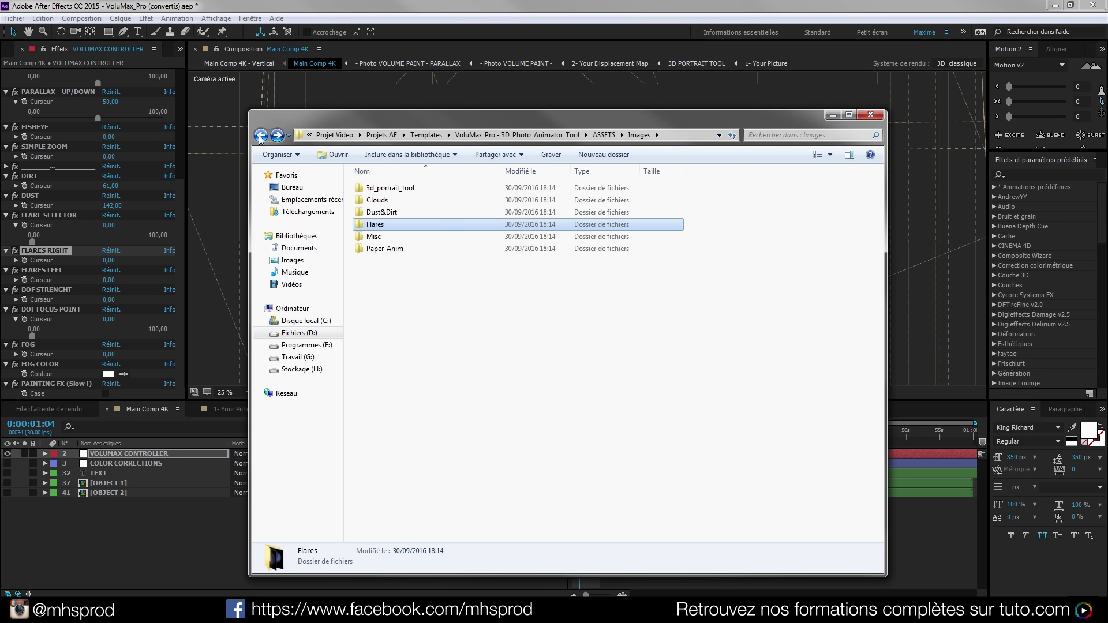
Go up to the ASSETS folder and view the clips in its Videos folder.
click(259, 136)
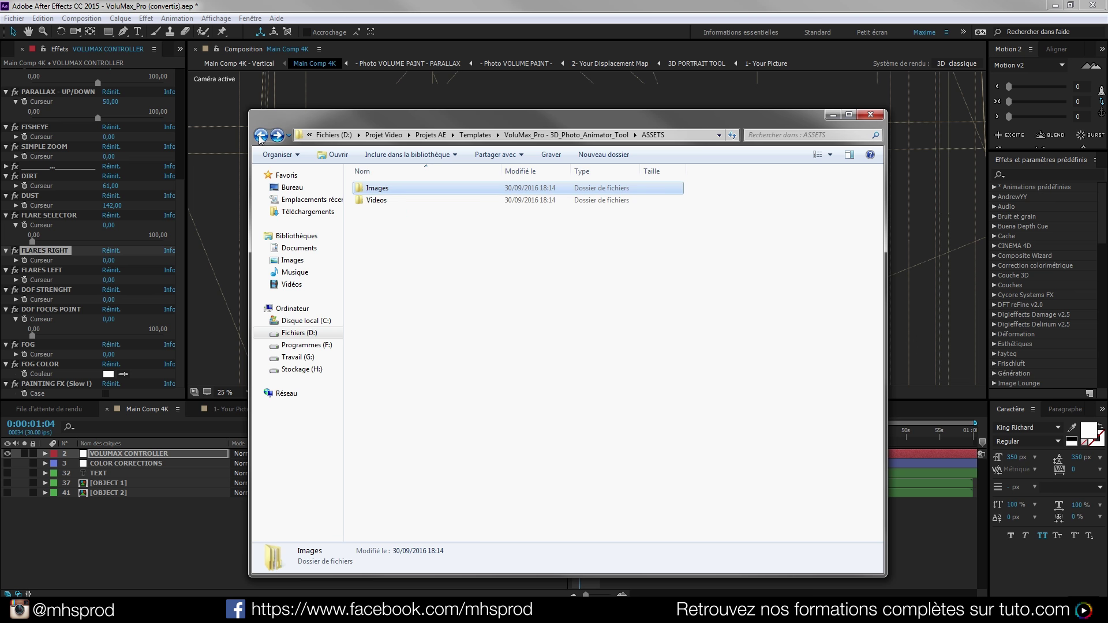
double_click(381, 200)
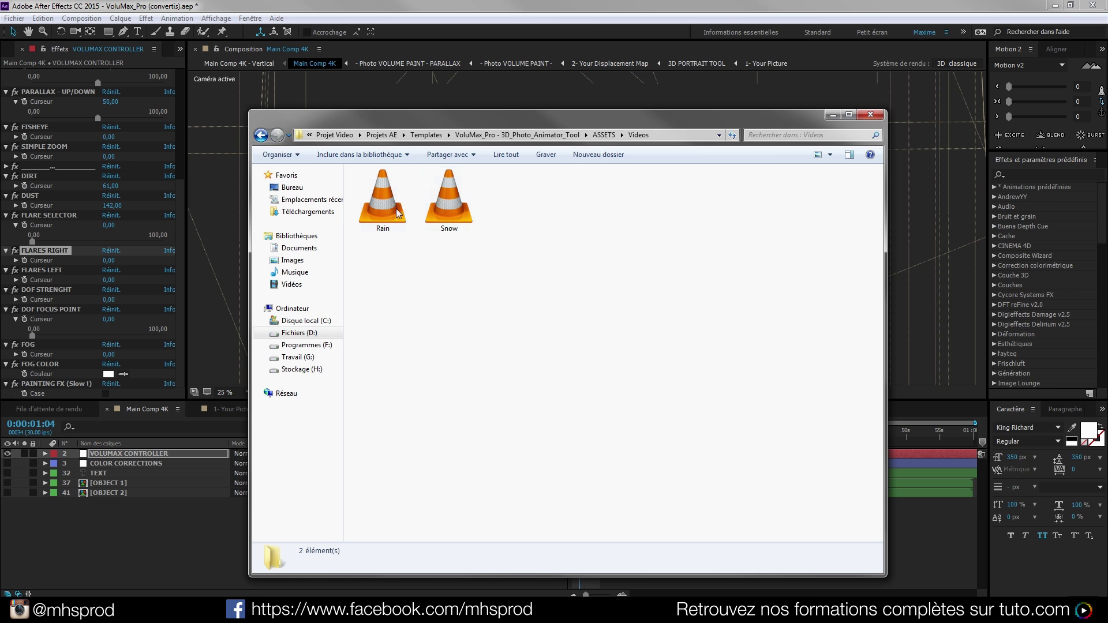
click(263, 137)
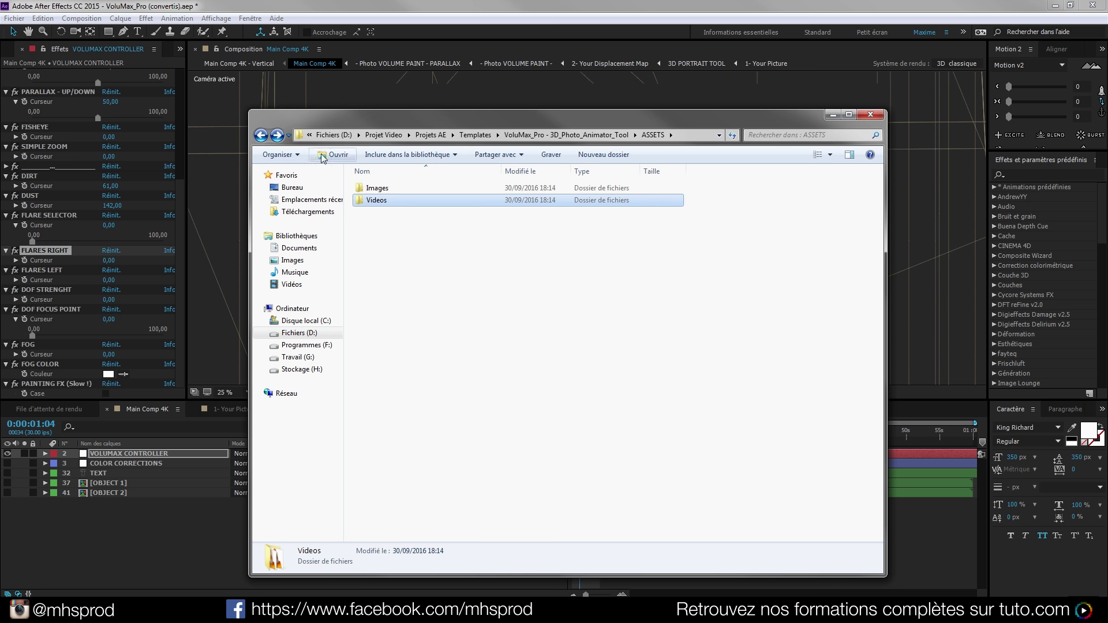
Move the folder window higher, open Easy_Paint_Tool_for_Photoshop from the template's main folder and widen the name column to show the full file names.
click(262, 136)
drag(510, 113, 539, 45)
double_click(441, 133)
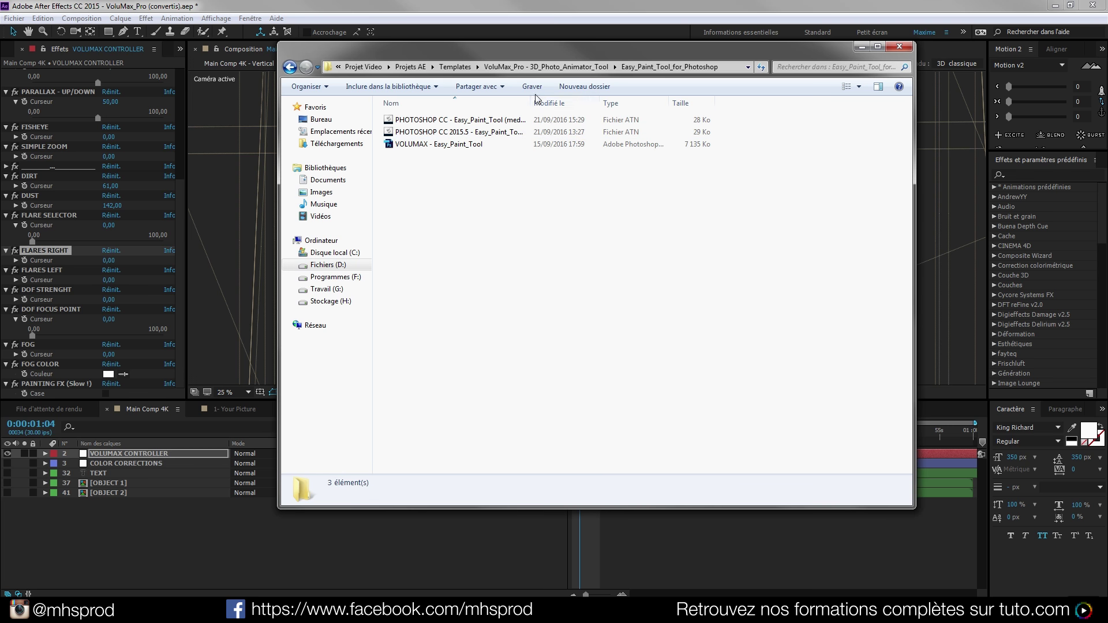
drag(538, 103, 590, 103)
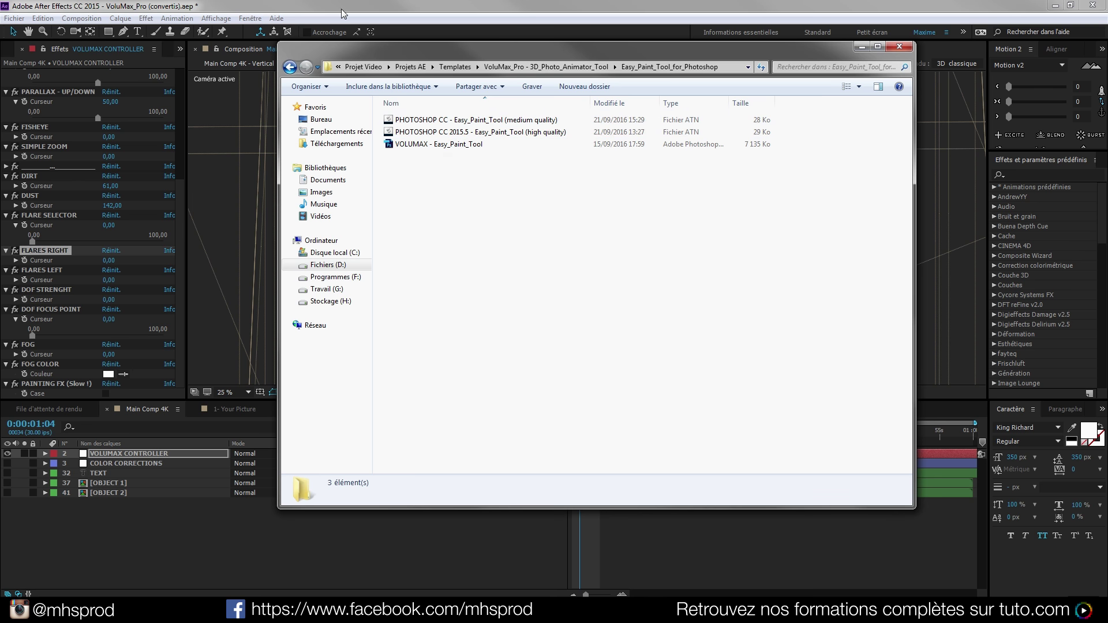
Return to the template's main folder, open Tutorials and play the 01 - Introduction & Setup video.
click(290, 68)
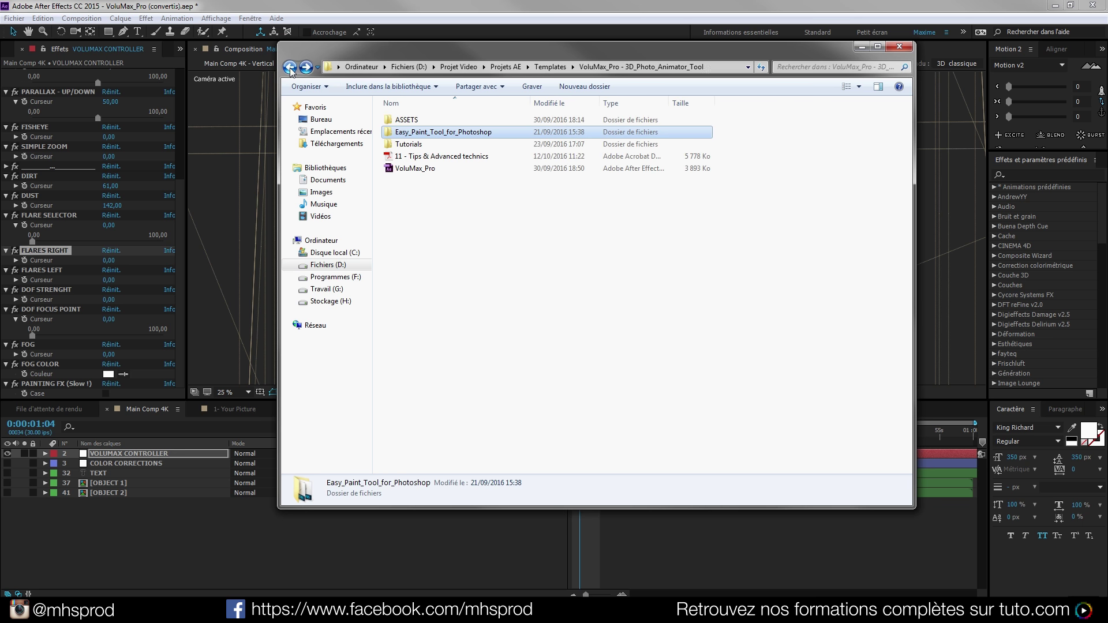
double_click(425, 146)
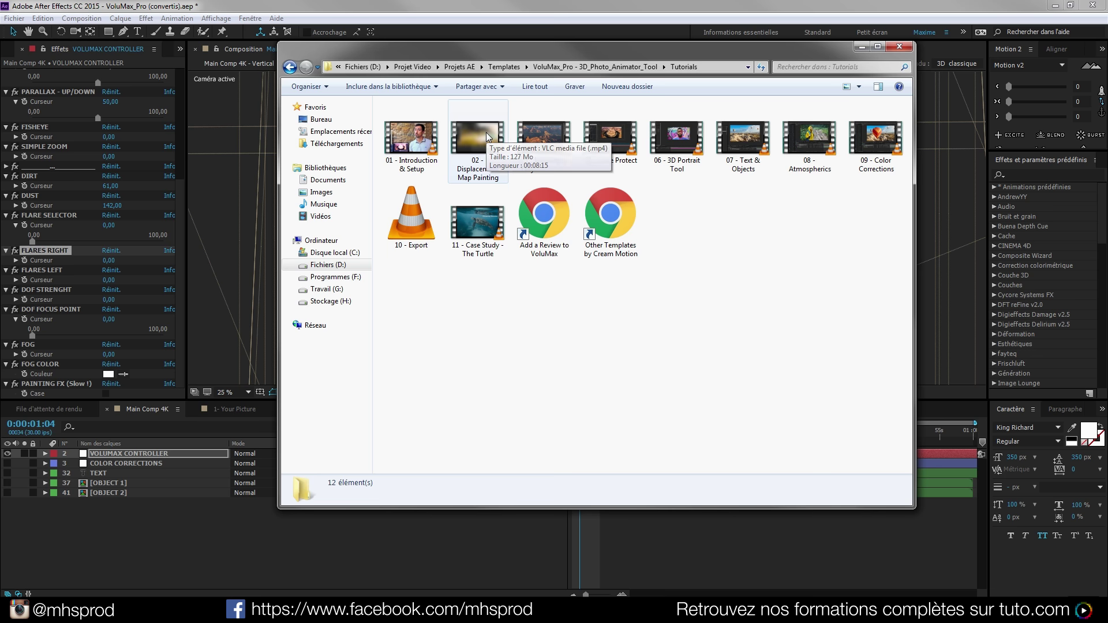
click(428, 142)
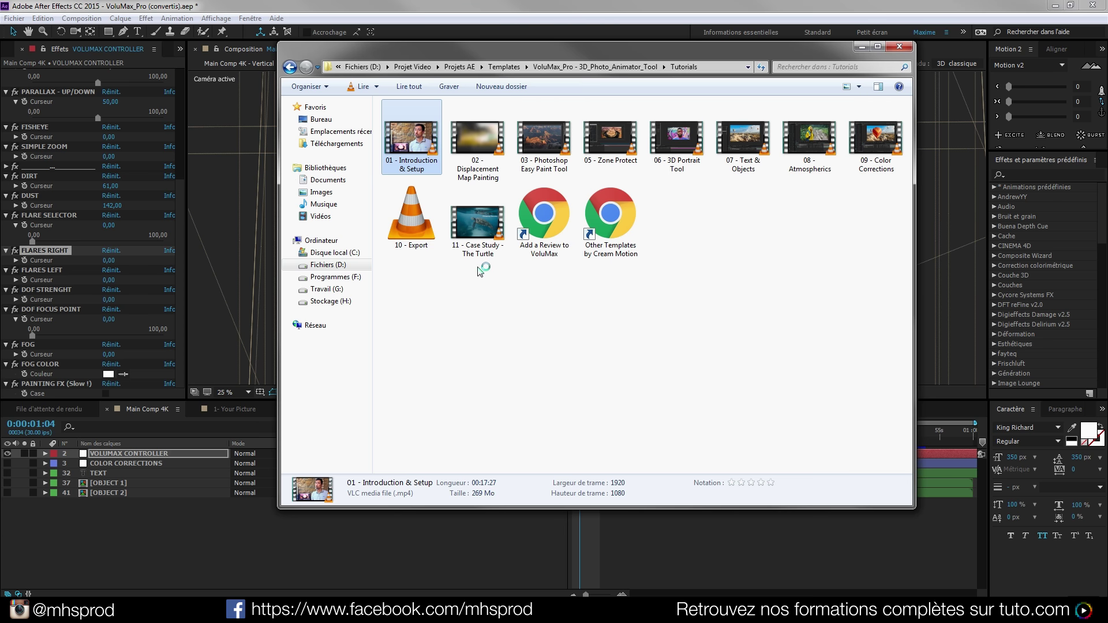
double_click(410, 109)
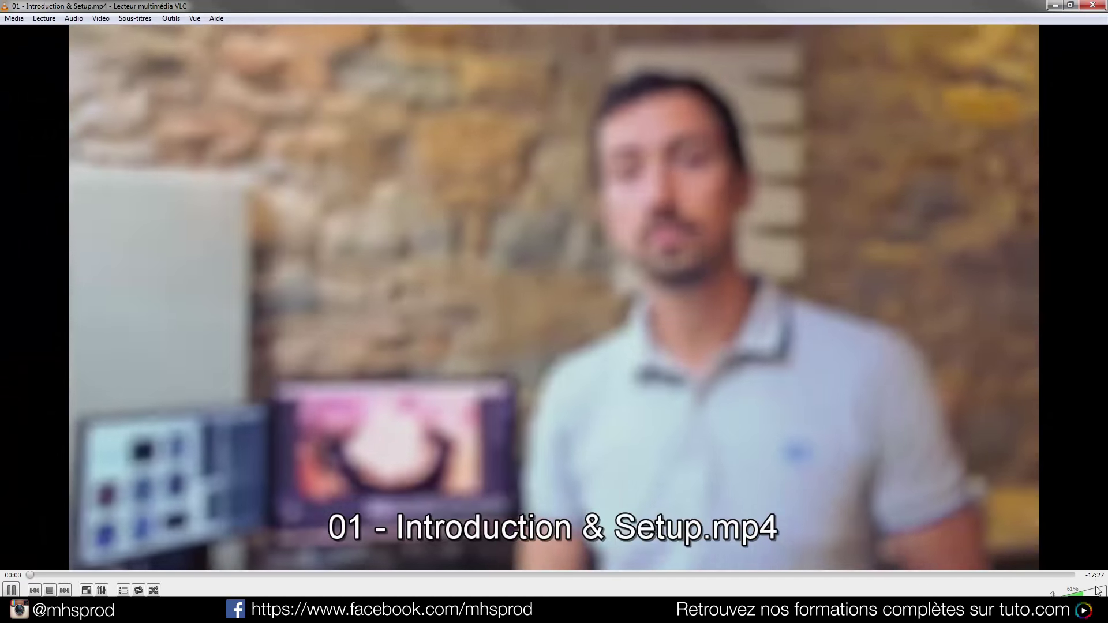
Skim through the 01 - Introduction & Setup video by jumping forward to several points along its timeline.
click(195, 574)
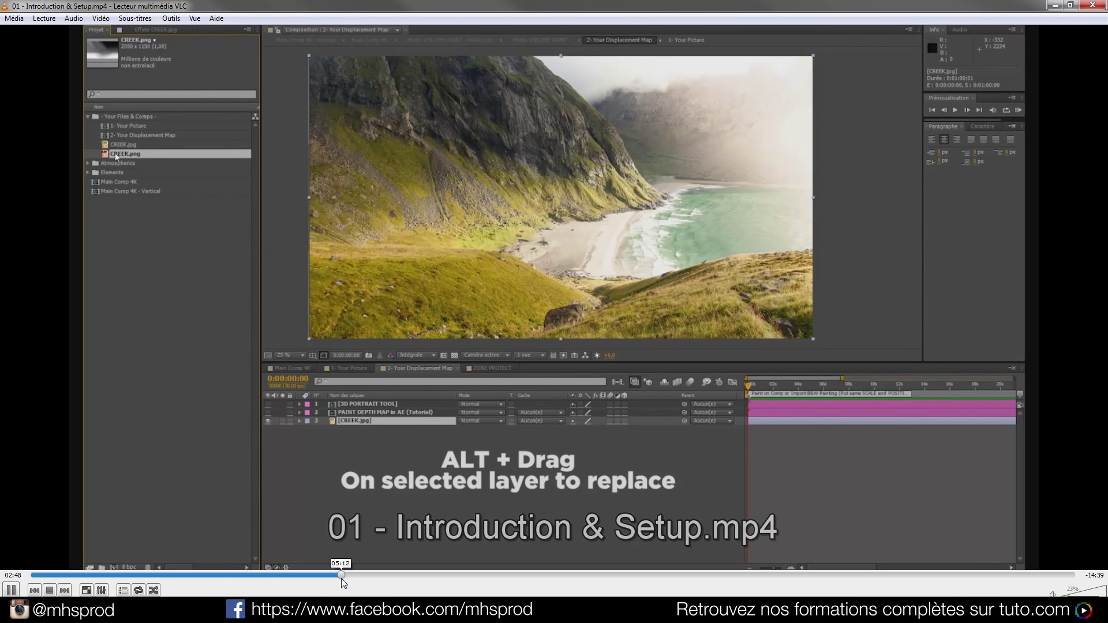
click(342, 575)
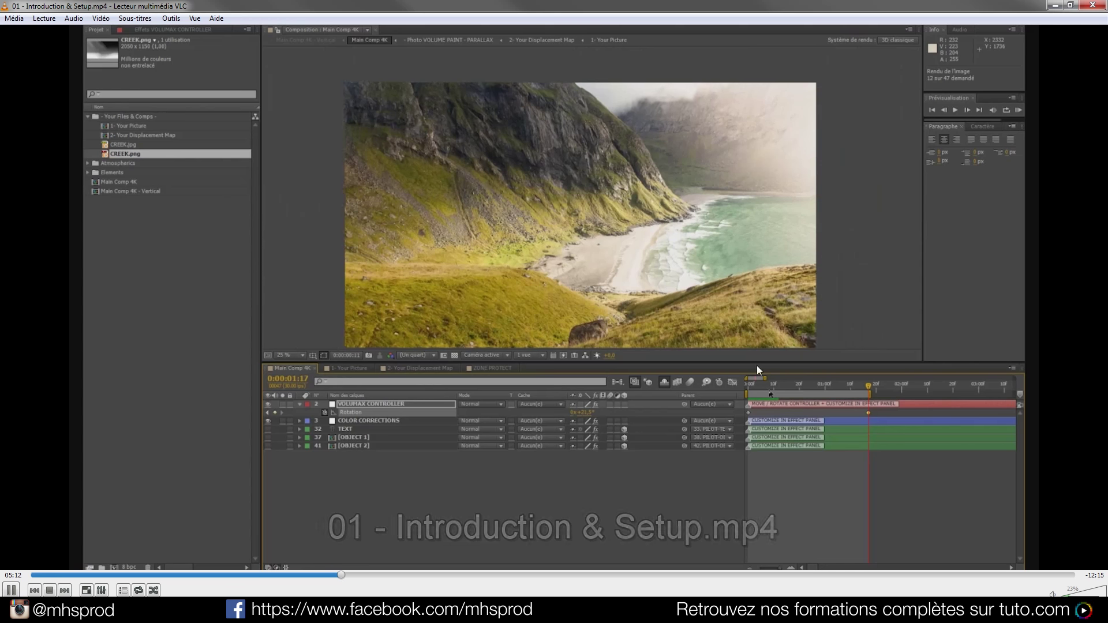
click(454, 575)
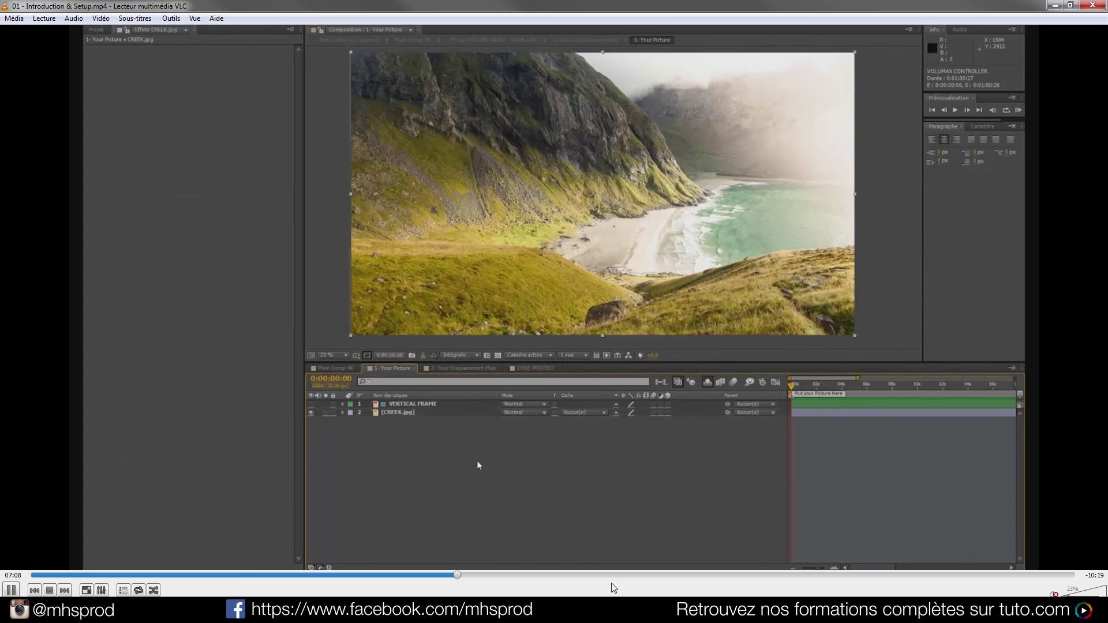
click(594, 576)
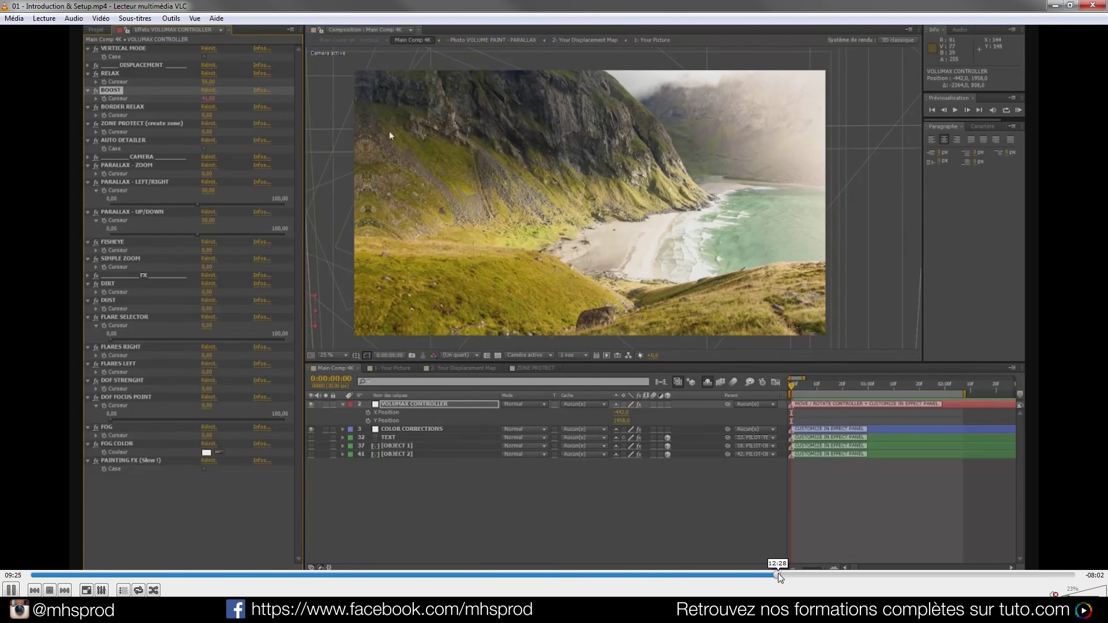
click(837, 576)
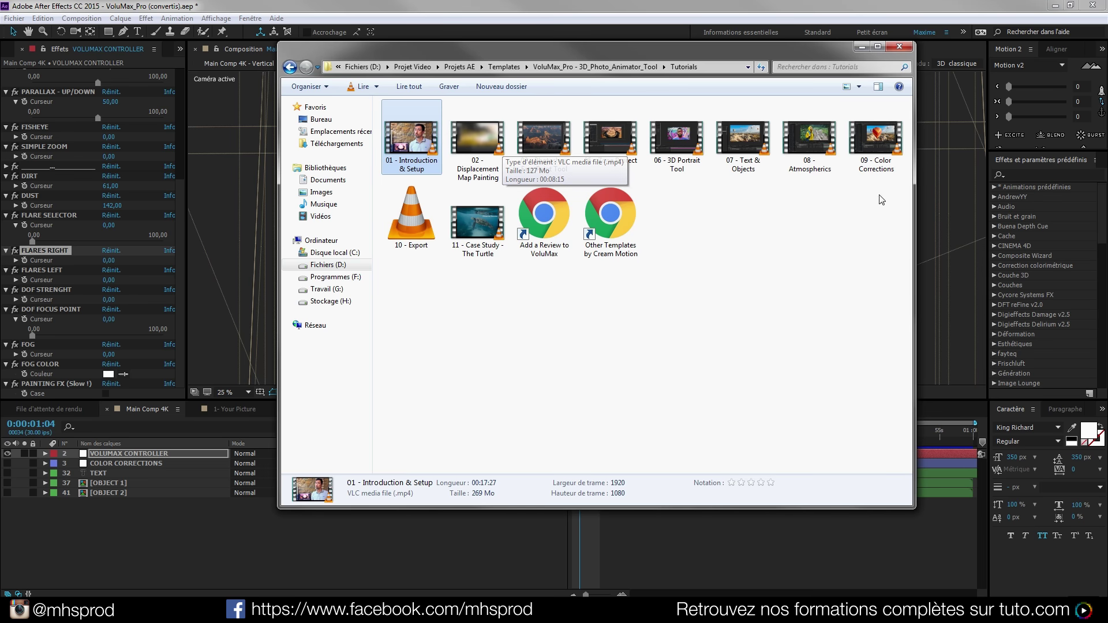
Point out the 02 - Displacement Map Painting video and play 03 - Photoshop Easy Paint Tool.
click(485, 149)
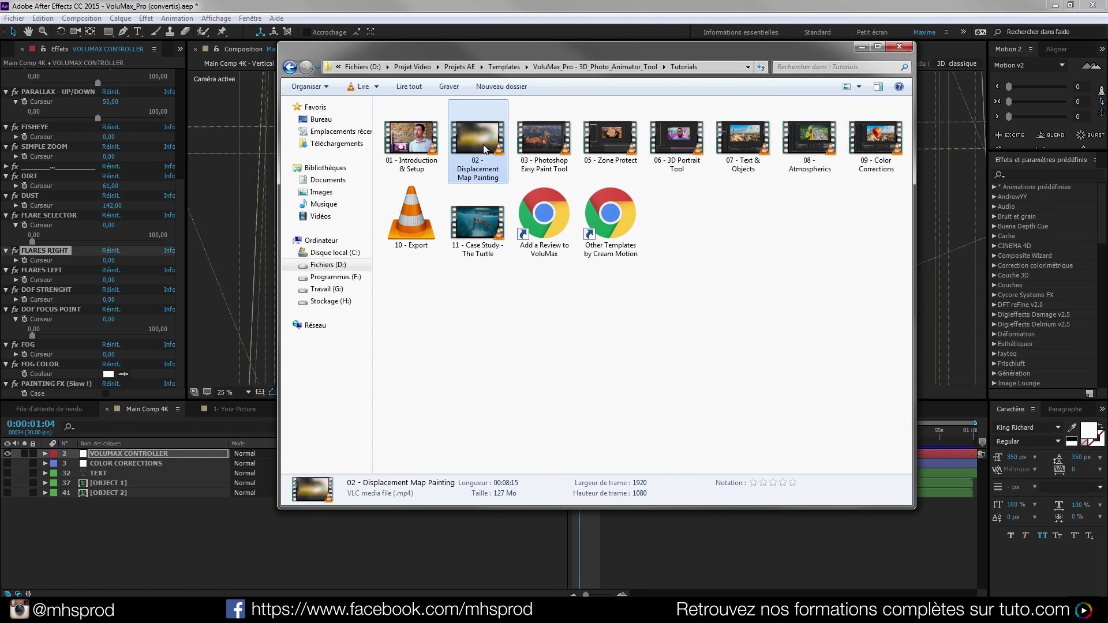
click(554, 150)
double_click(553, 148)
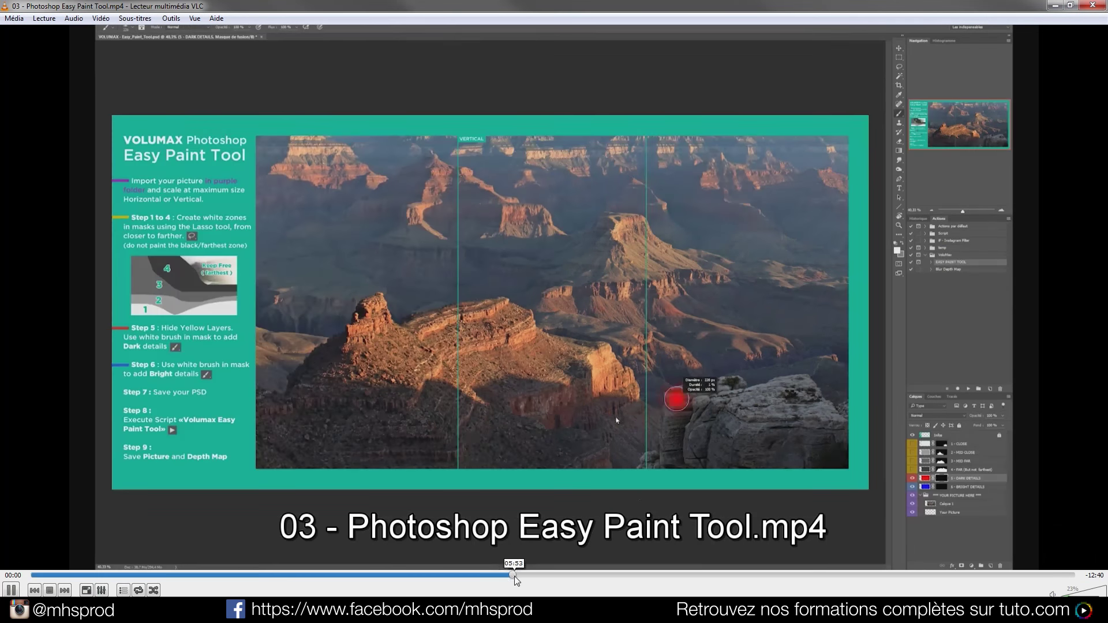
Skim through the 03 - Photoshop Easy Paint Tool video until near its end and close the player.
click(667, 575)
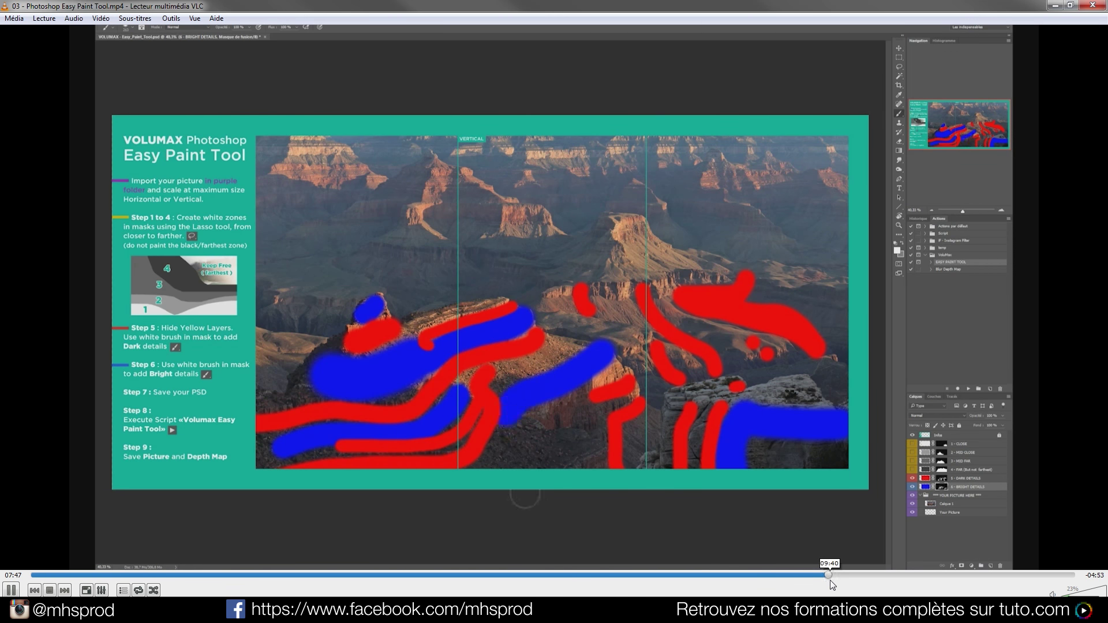
click(935, 574)
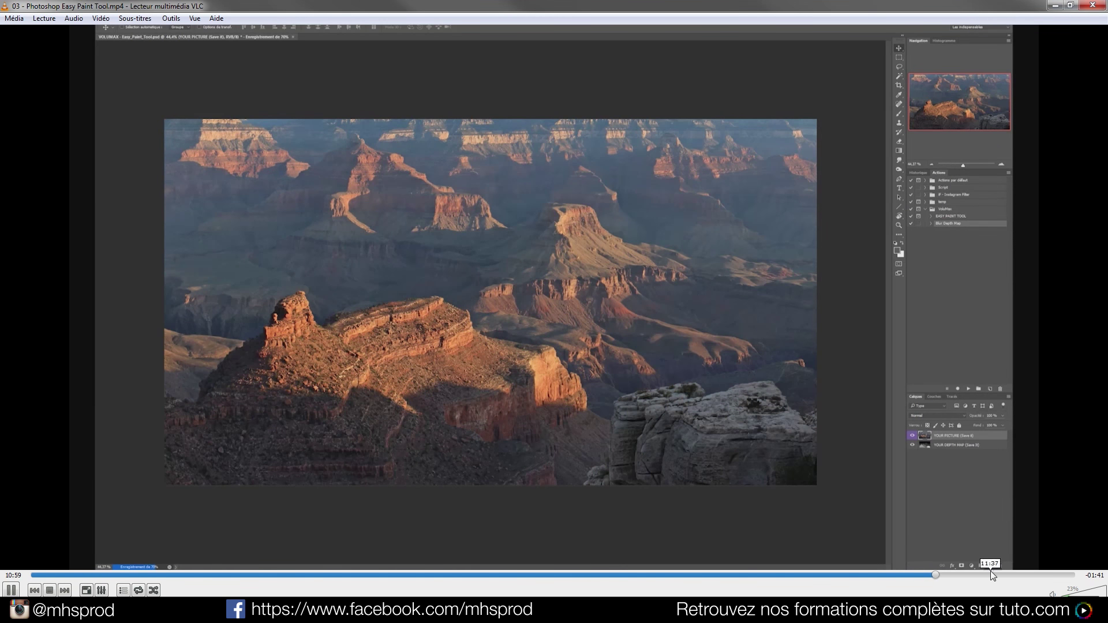
click(1022, 577)
click(1045, 577)
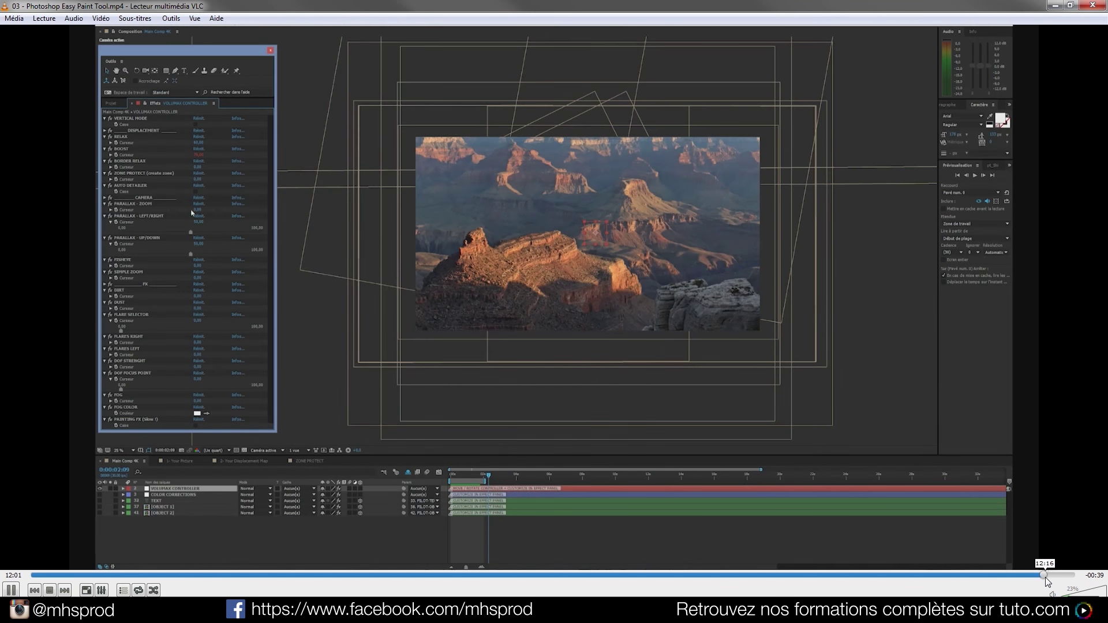
click(1055, 575)
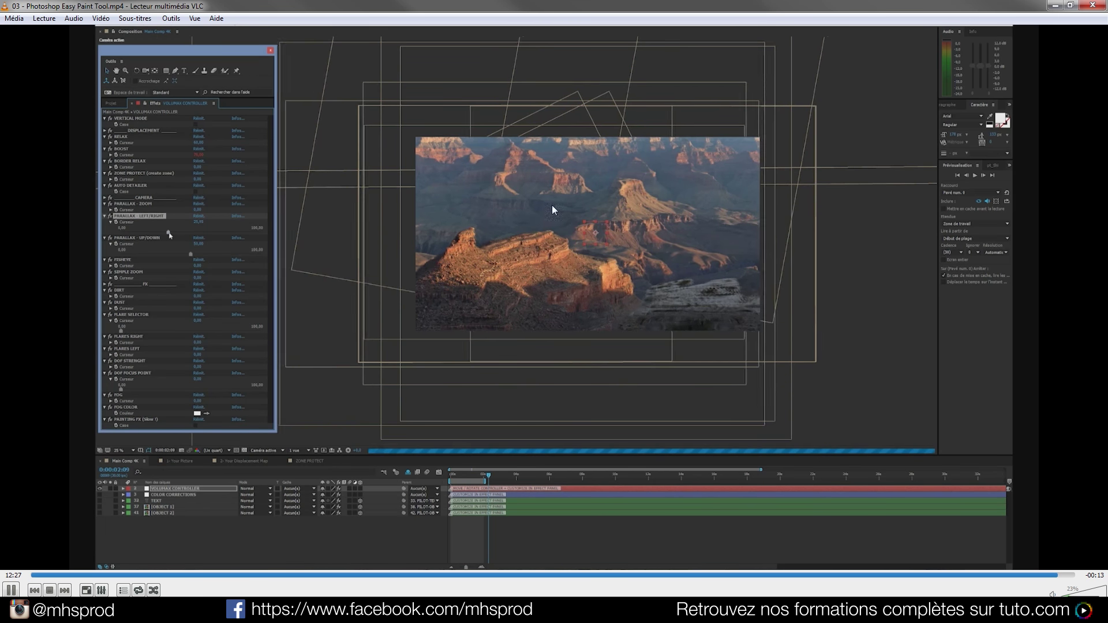
click(1093, 5)
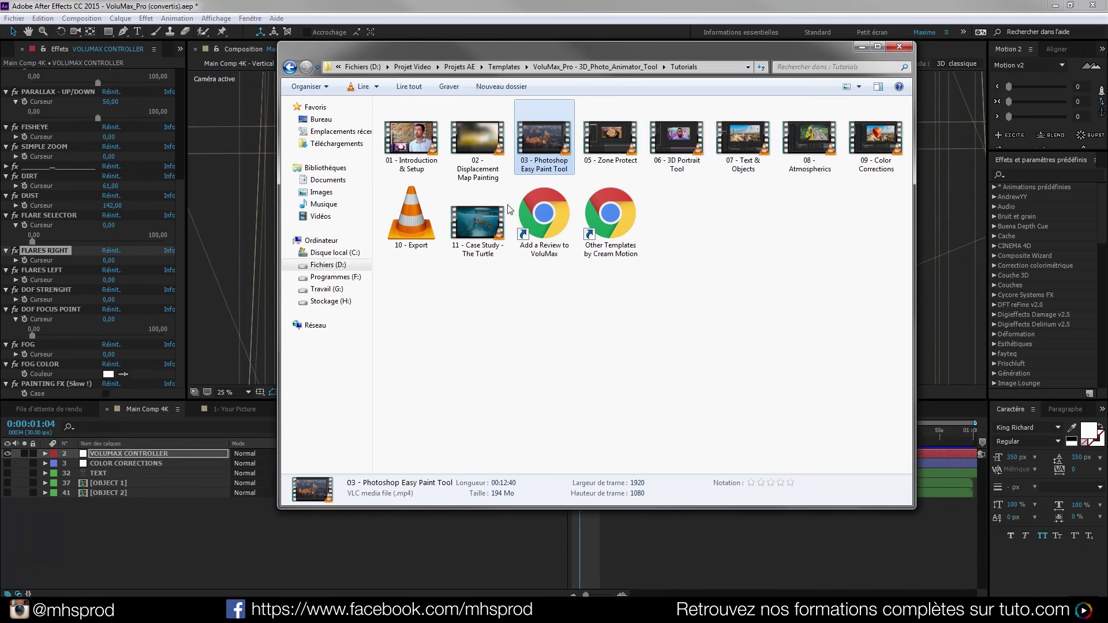
Point out the 05 - Zone Protect and 06 - 3D Portrait Tool videos and play 09 - Color Corrections.
click(630, 145)
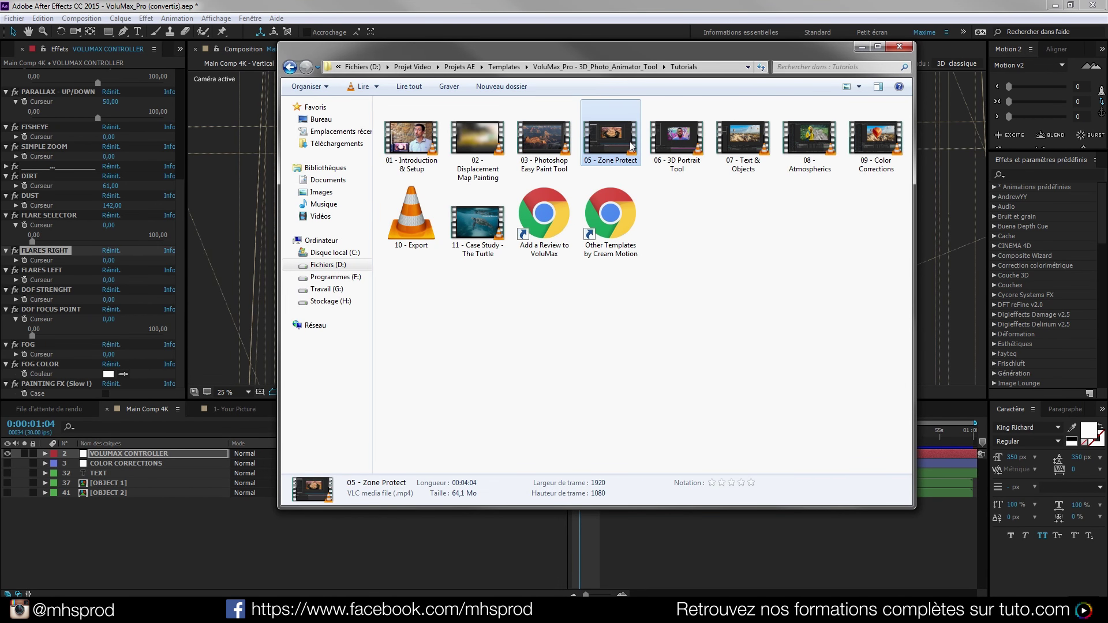
click(672, 153)
drag(674, 136, 772, 245)
click(772, 244)
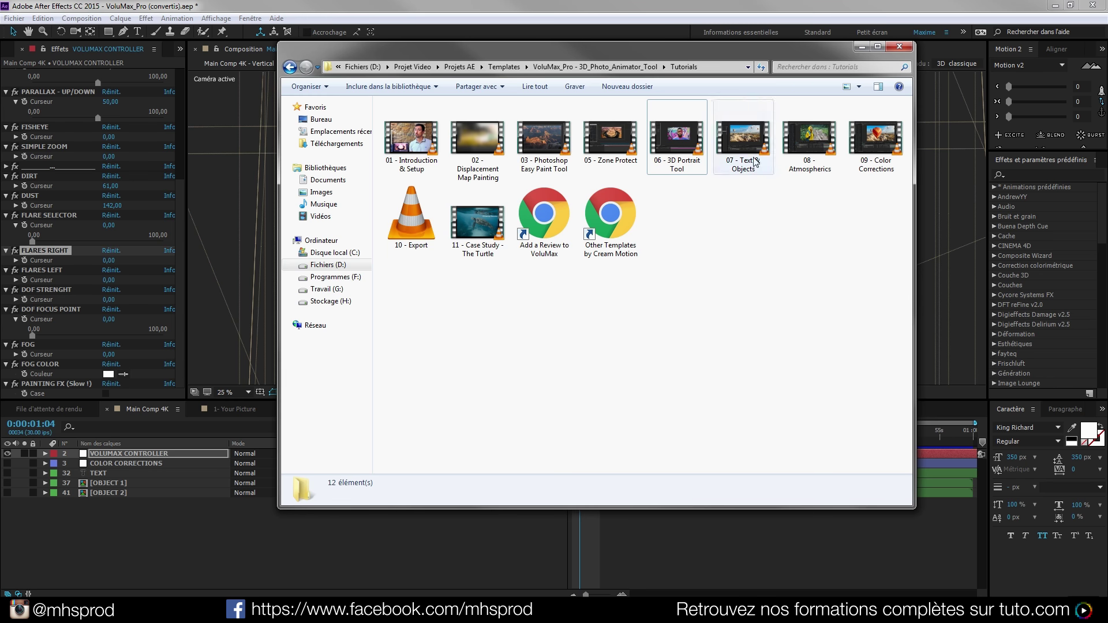
double_click(889, 123)
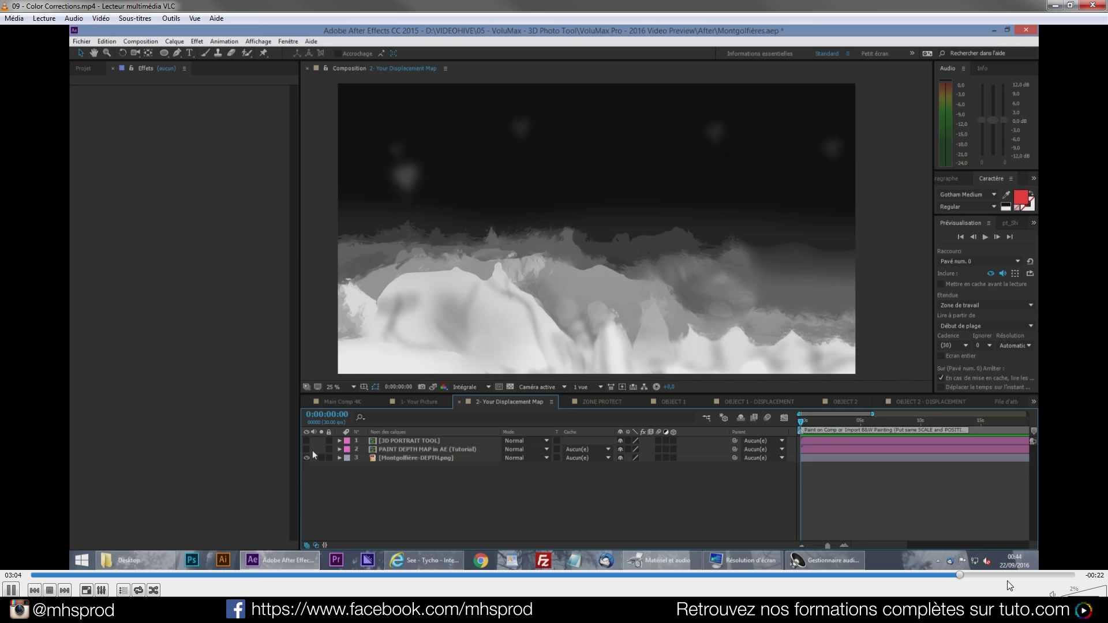
Skim through the 09 - Color Corrections video at several points along its timeline and close the player.
click(1037, 576)
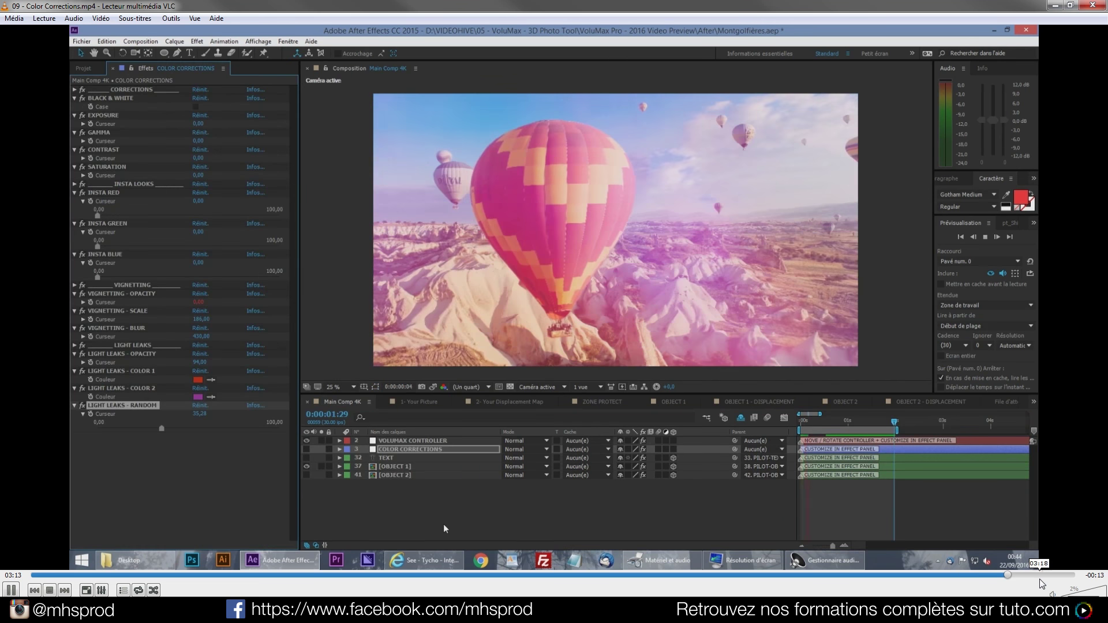
click(1050, 575)
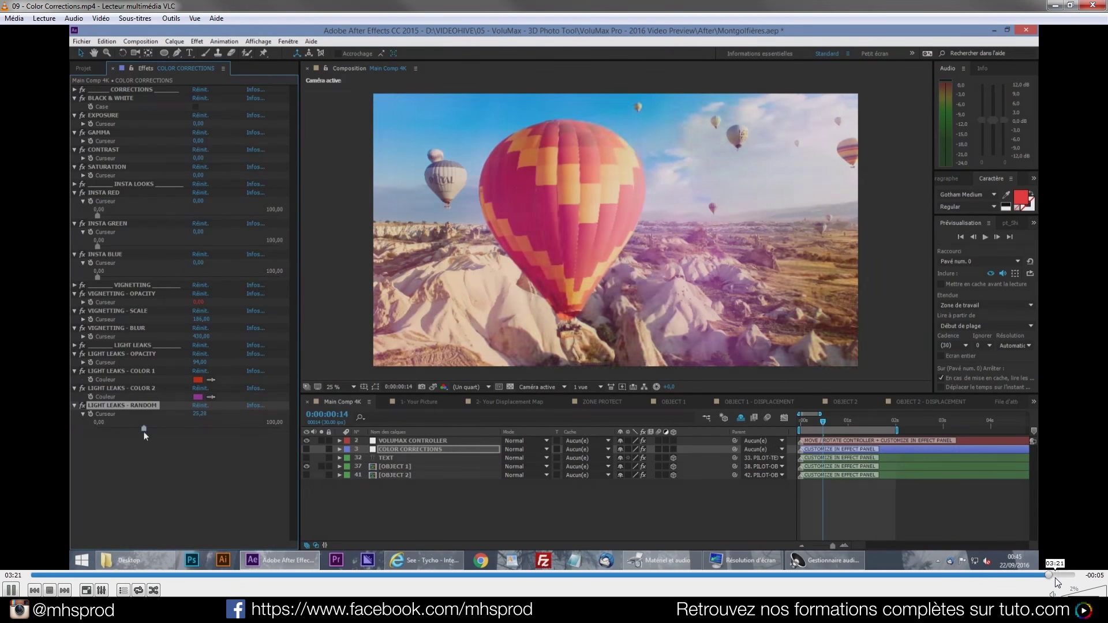
click(635, 576)
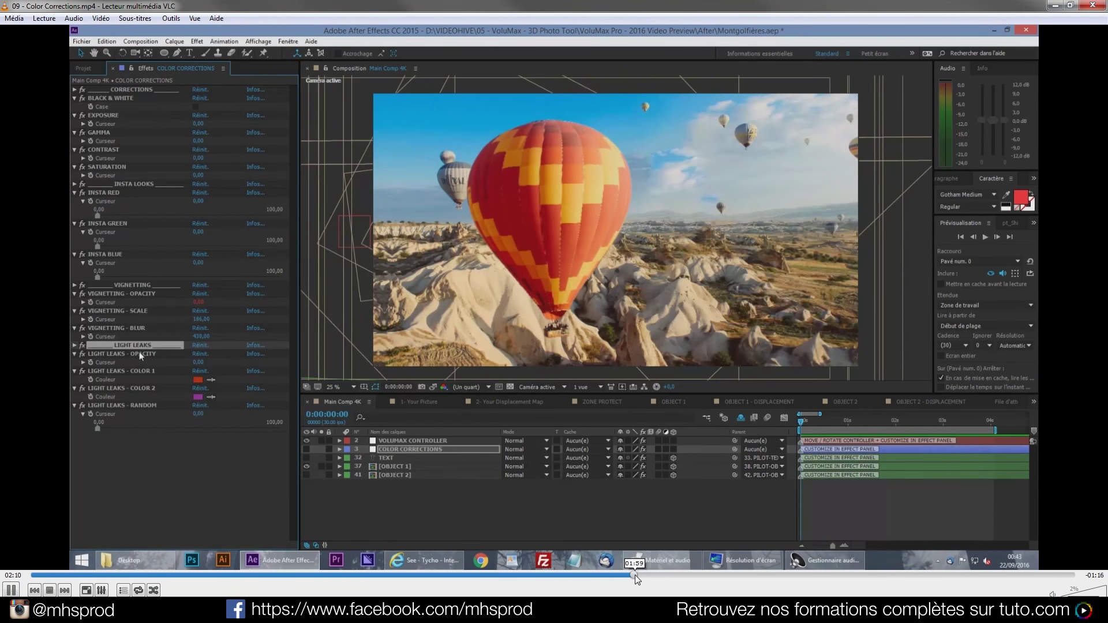
drag(495, 576, 343, 579)
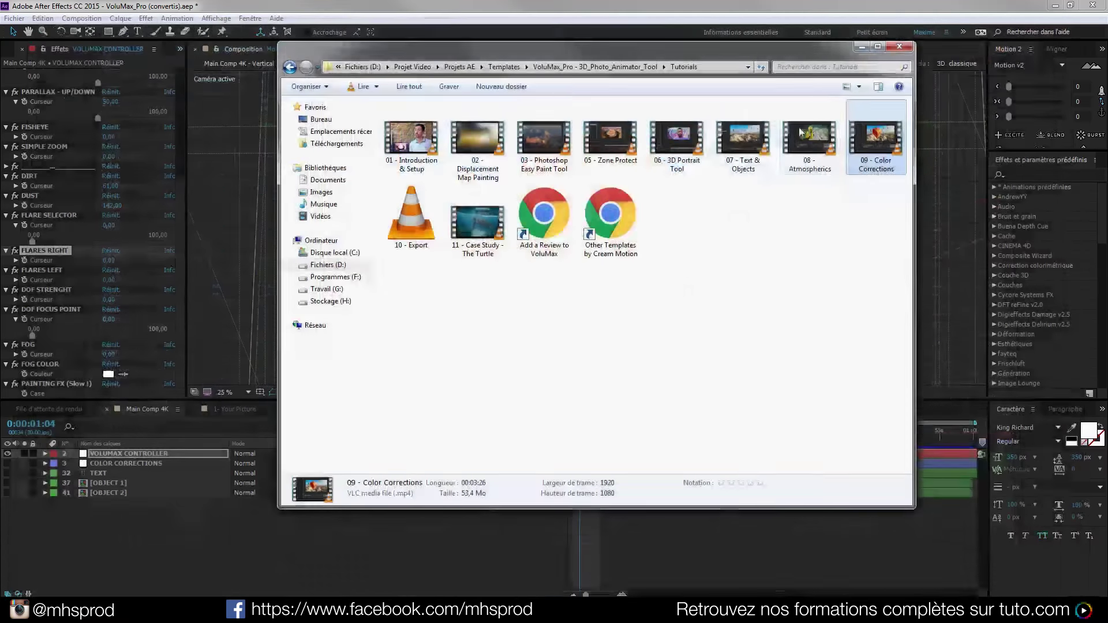
Play the 07 - Text & Objects video, skim to about two thirds of it, pause it and close the player.
double_click(744, 140)
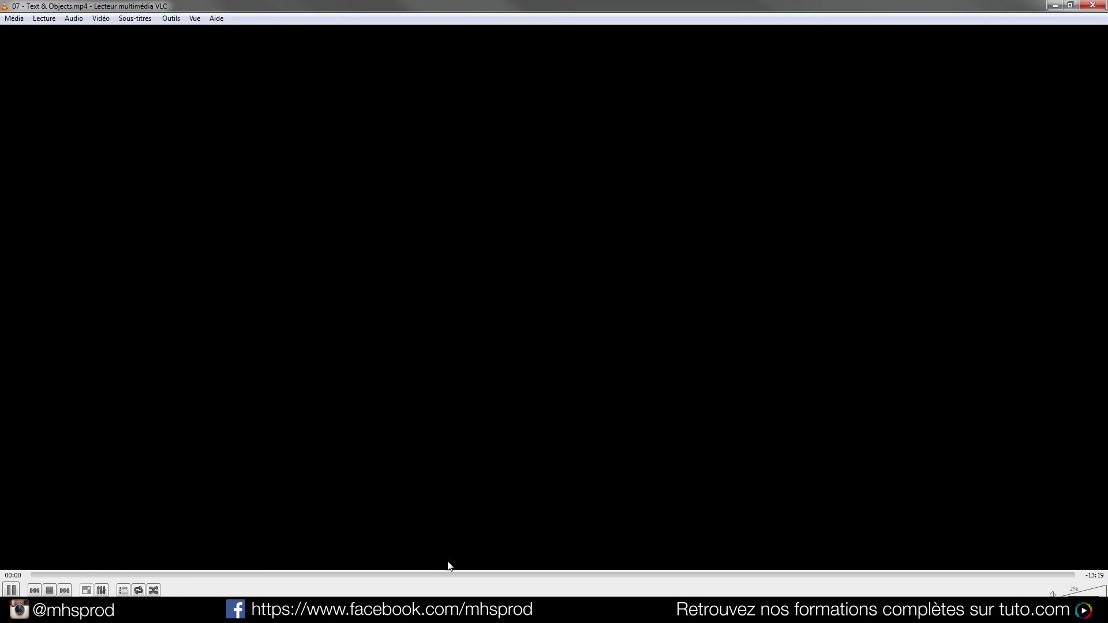
drag(426, 574, 705, 575)
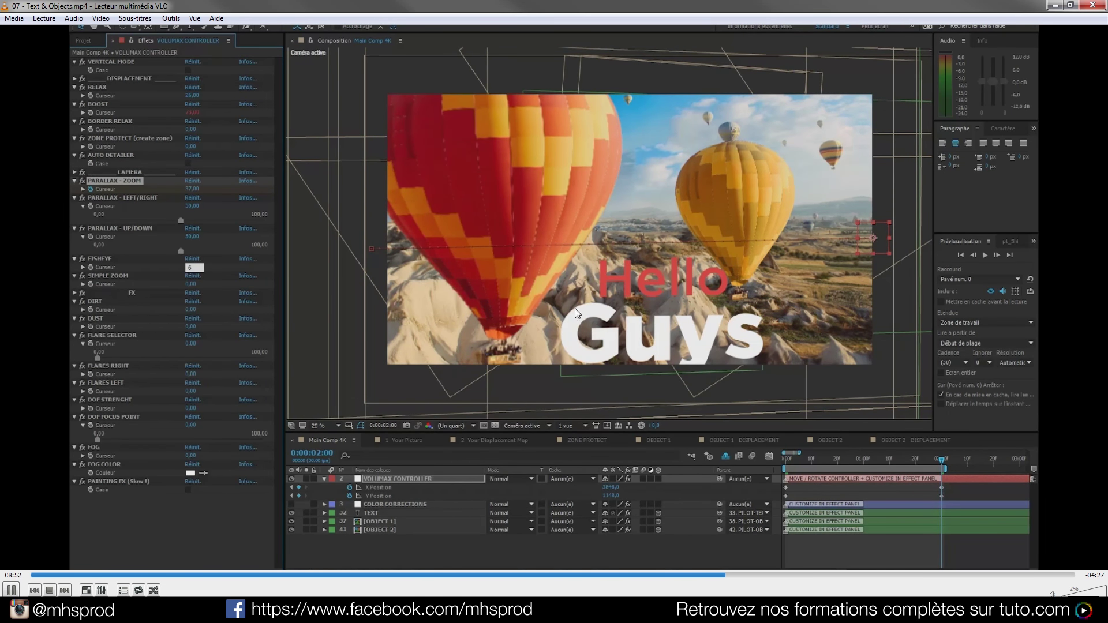
key(space)
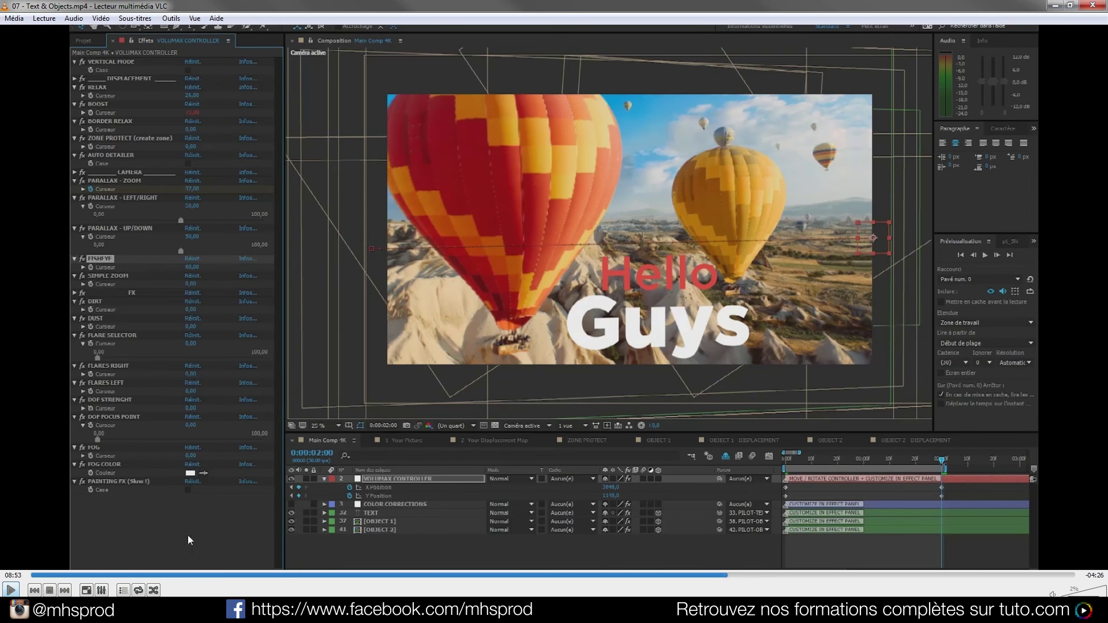
click(1094, 5)
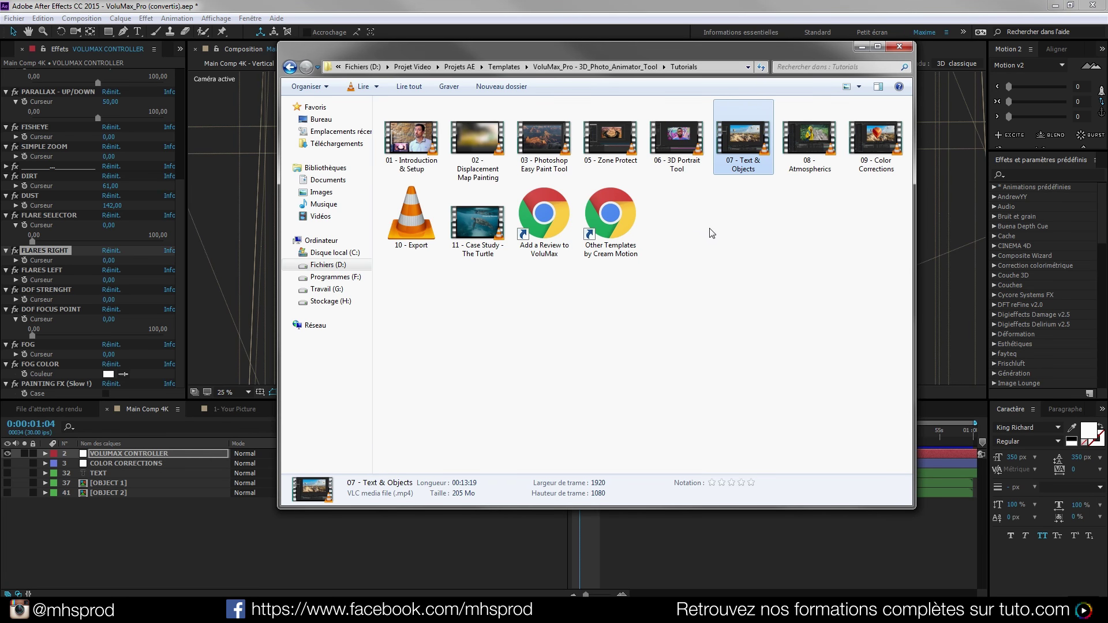
Return from Tutorials to the template's main folder and open the 11 - Tips & Advanced technics PDF.
click(778, 254)
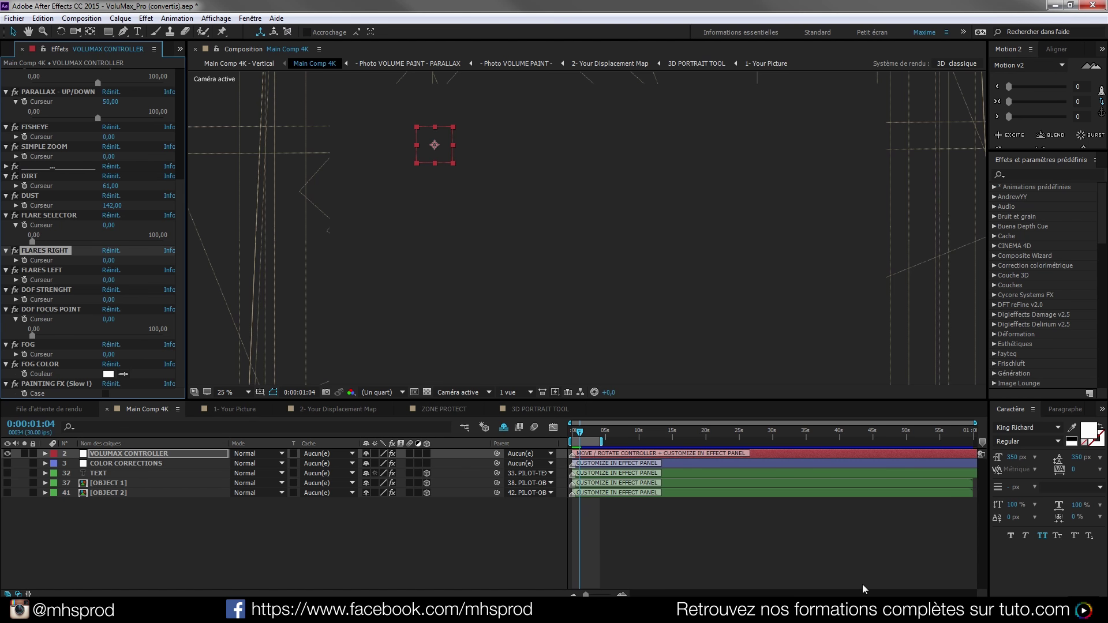
key(alt+Tab)
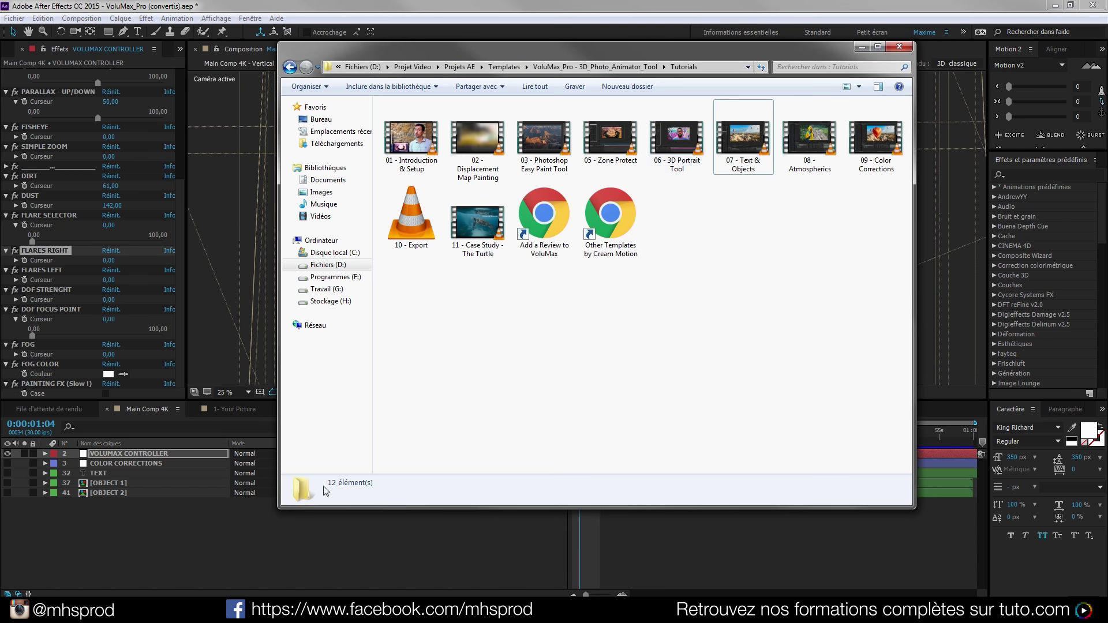
click(290, 67)
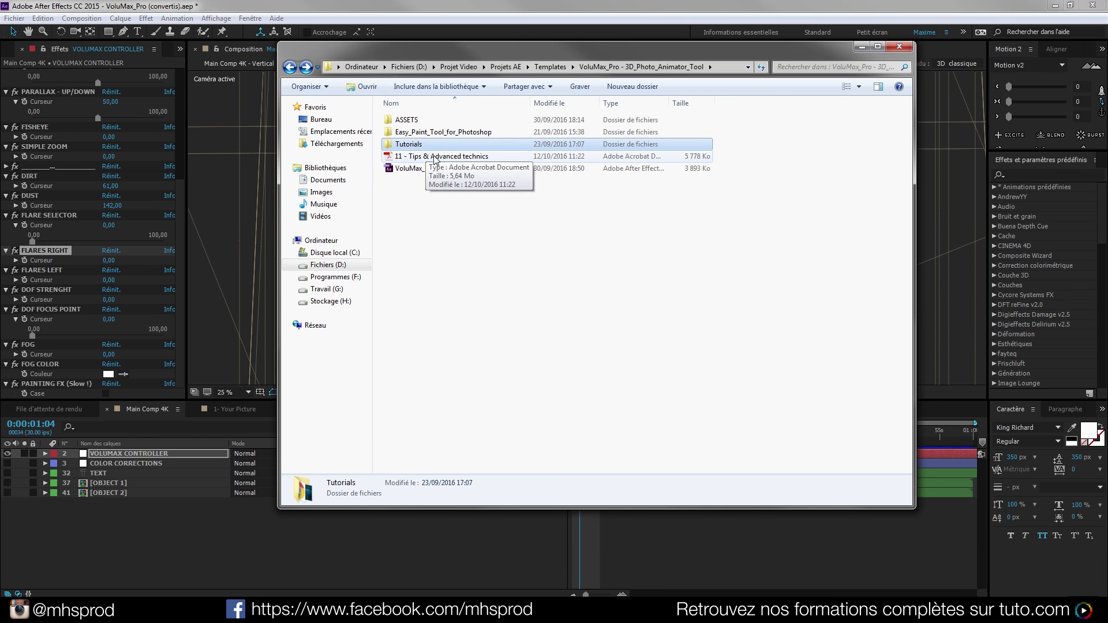
double_click(434, 156)
Look through the PDF's example photos, their Relax and Boost settings and the opening tips, and close the document.
drag(925, 136, 899, 348)
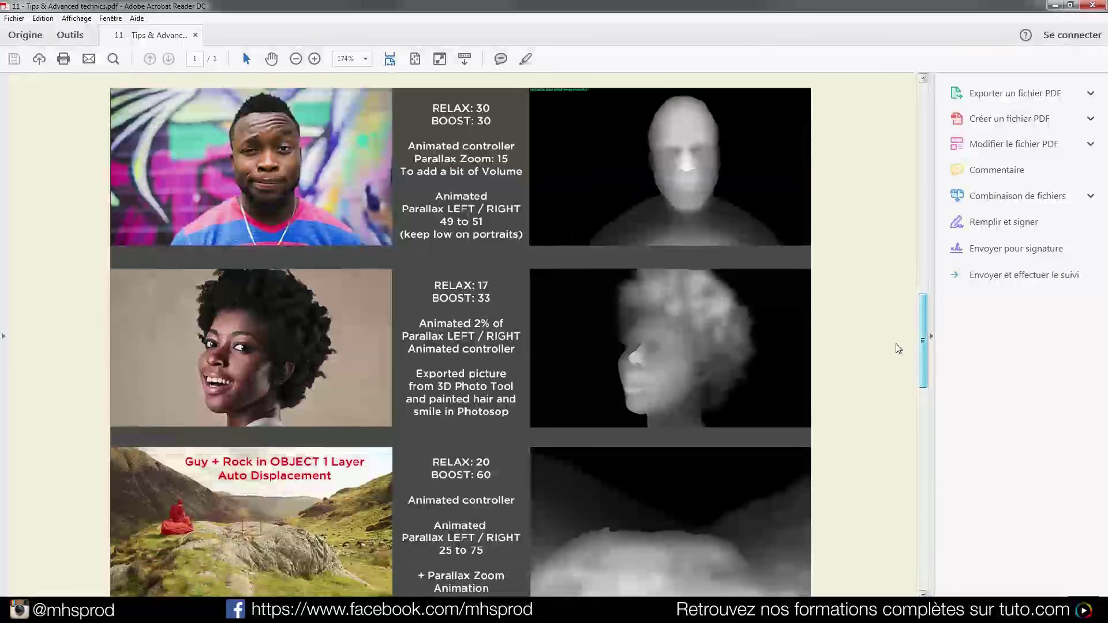
scroll(899, 348, up, 1)
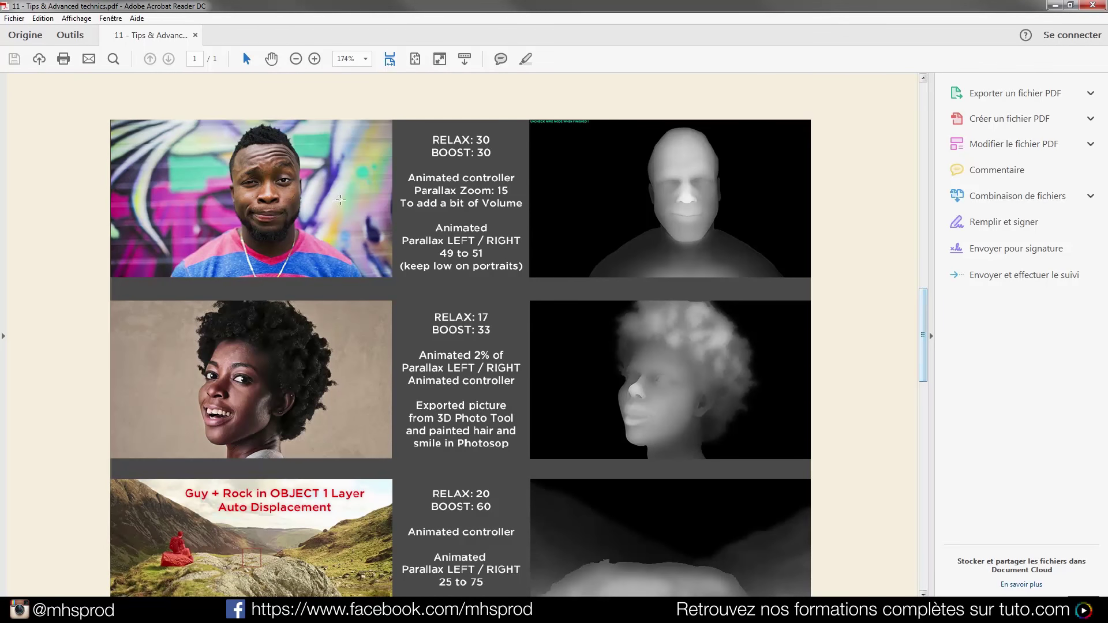
mouse_move(926, 321)
mouse_down()
mouse_move(927, 151)
mouse_move(929, 307)
mouse_up()
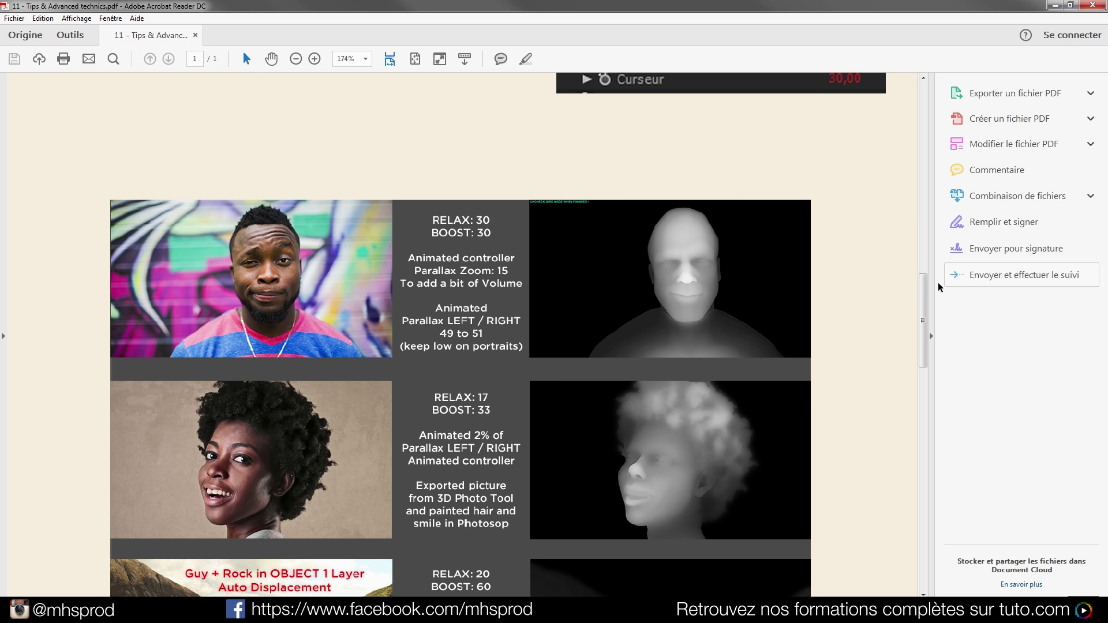
scroll(604, 264, down, 3)
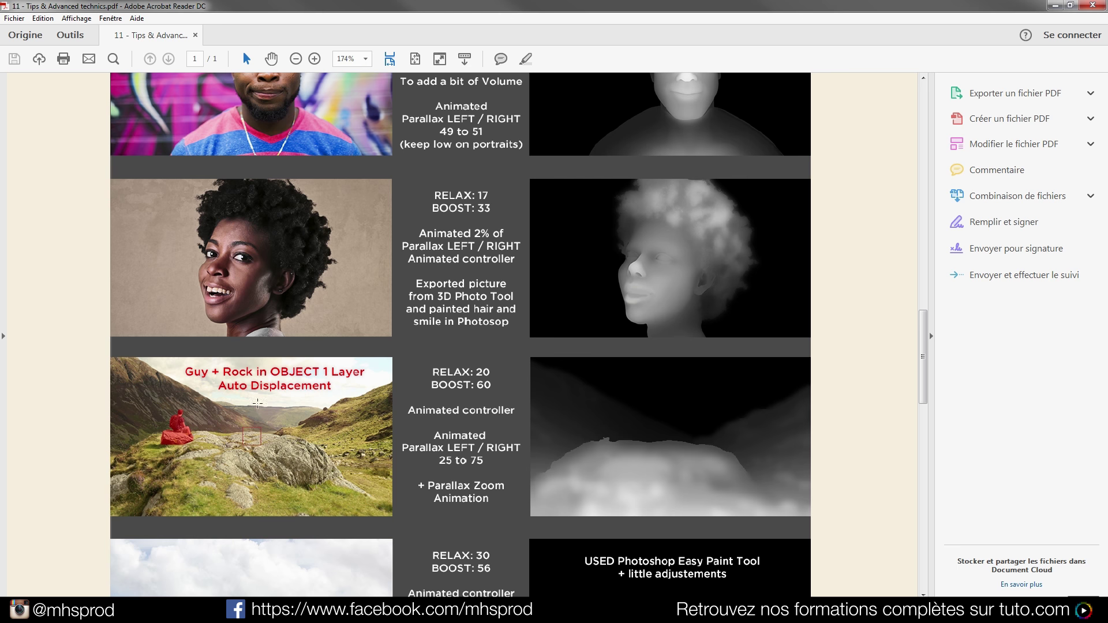
drag(927, 346, 929, 136)
scroll(576, 255, up, 4)
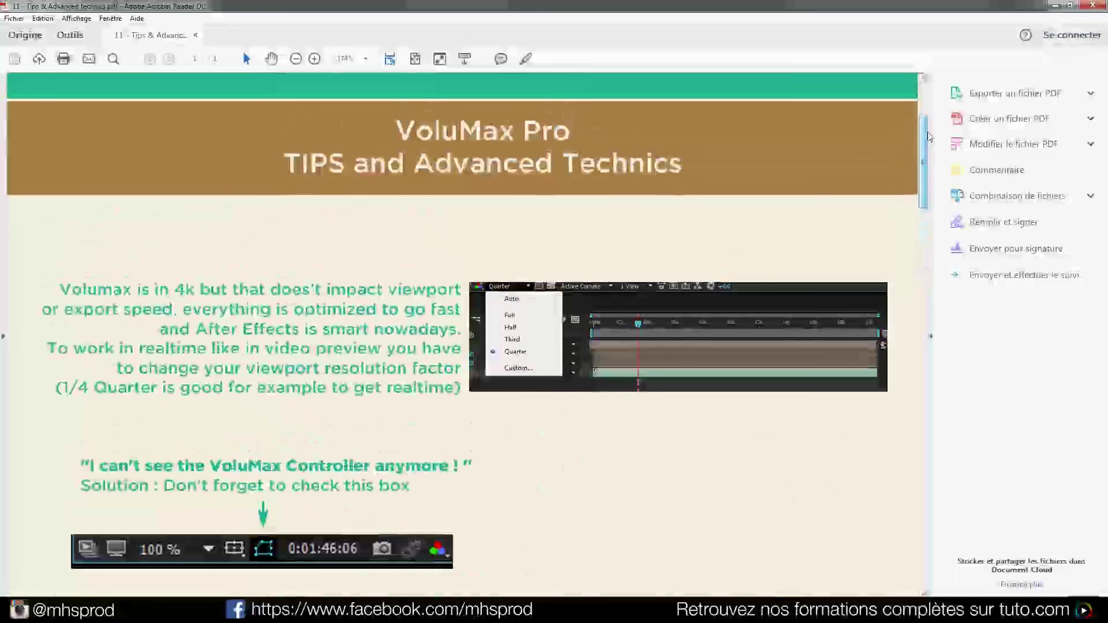
key(alt+F4)
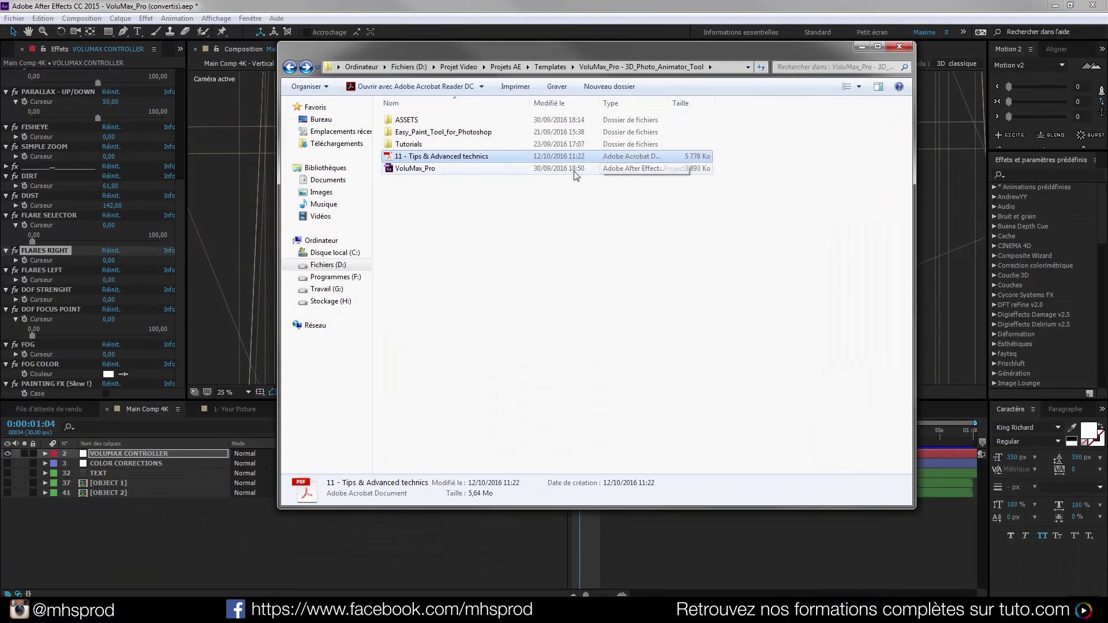
Clear the folder window away from After Effects and move the VoluMax controller to the other side of the man's face.
click(455, 201)
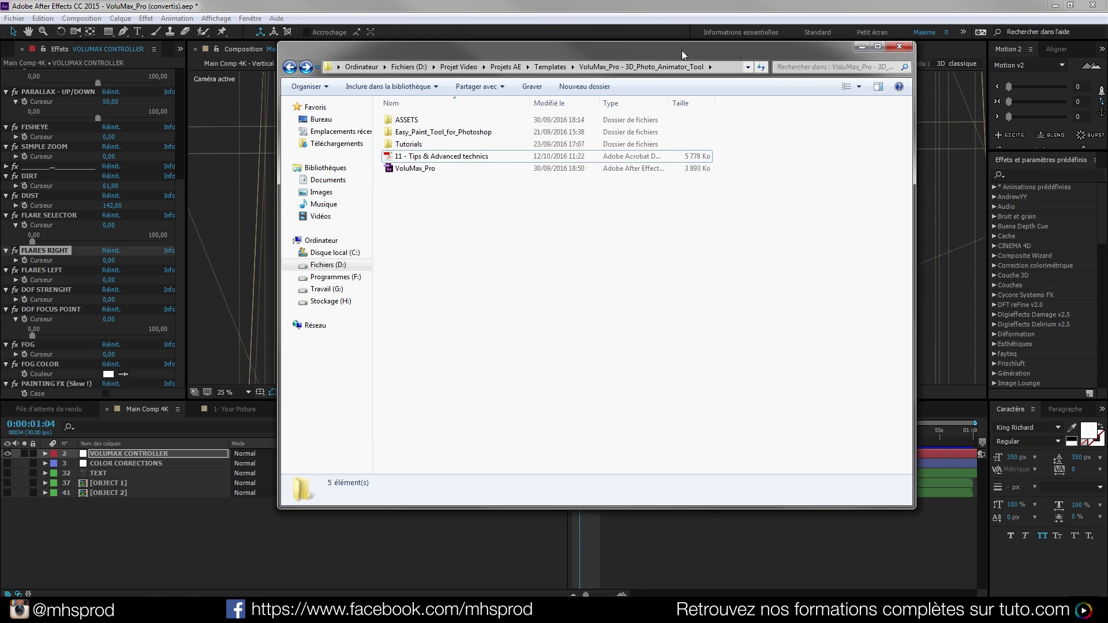
drag(611, 54, 1107, 64)
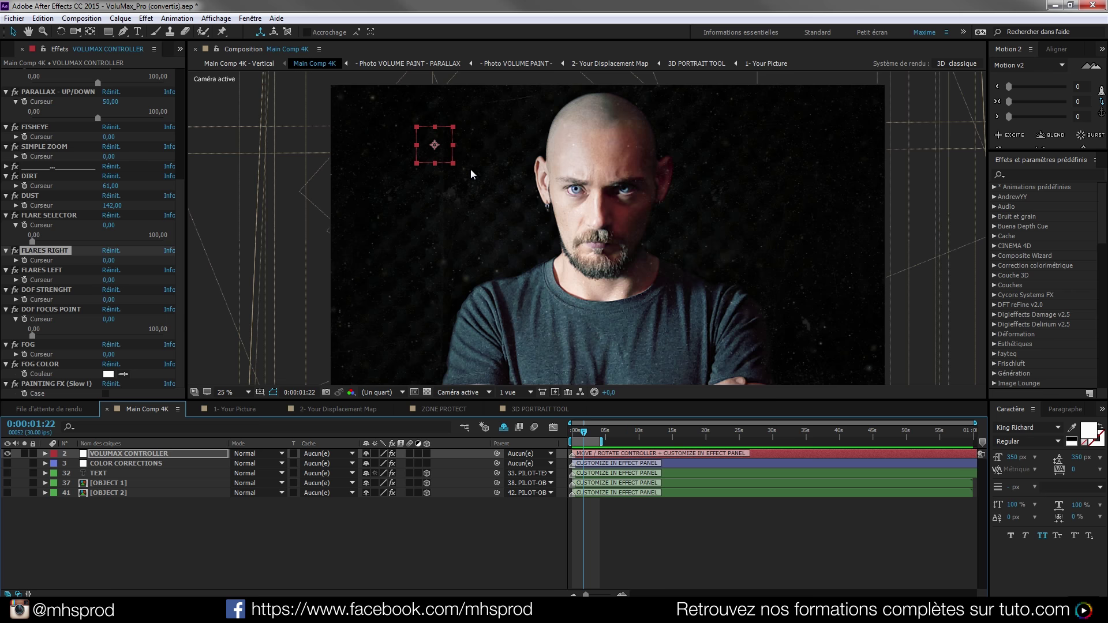
drag(450, 154, 678, 208)
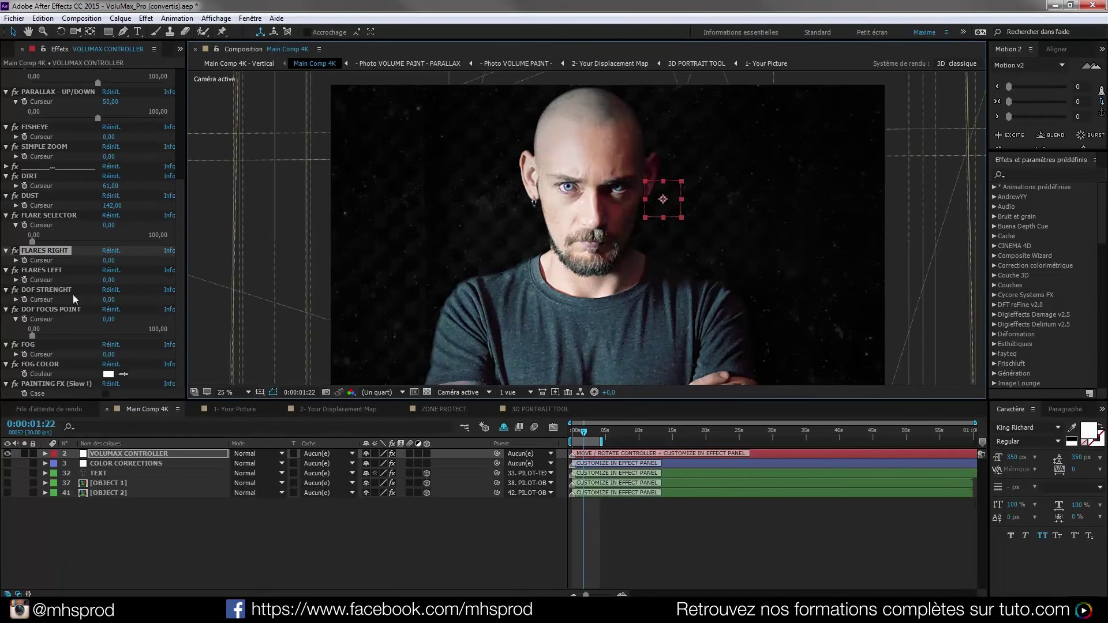
Set the Dust and Dirt effects of the VOLUMAX CONTROLLER layer to 0.
drag(180, 226, 181, 196)
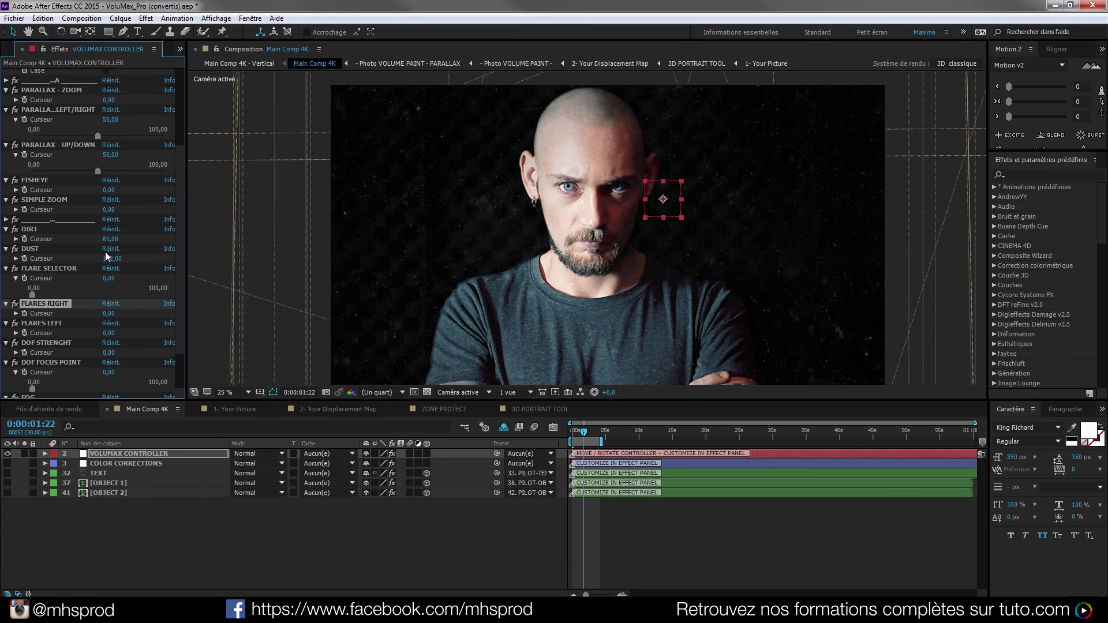
click(111, 258)
text(0)
key(Return)
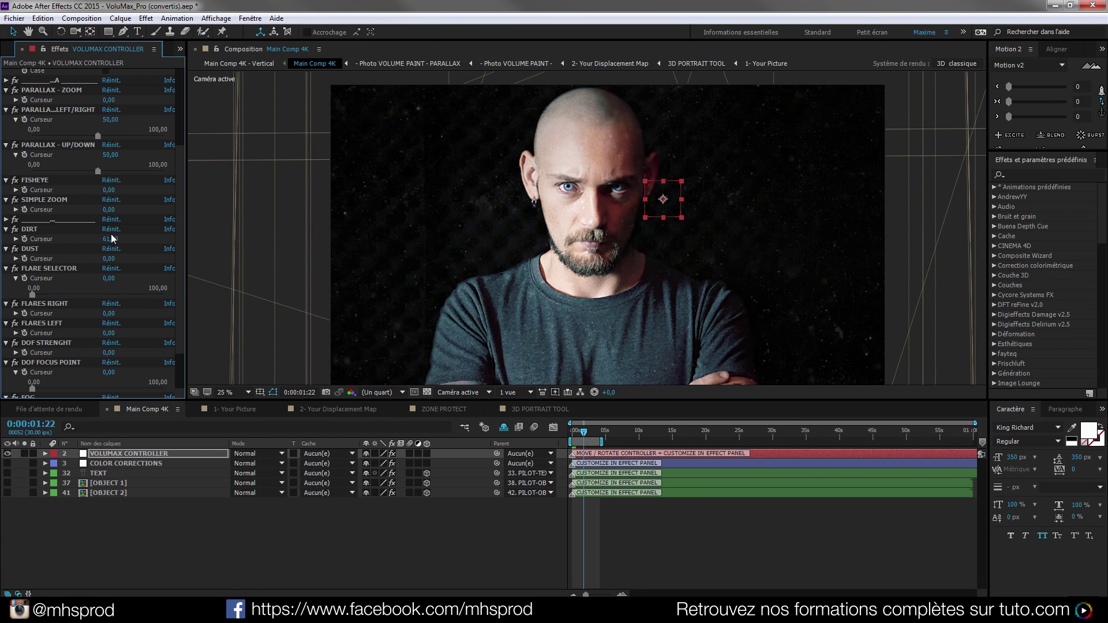
text(0)
key(Return)
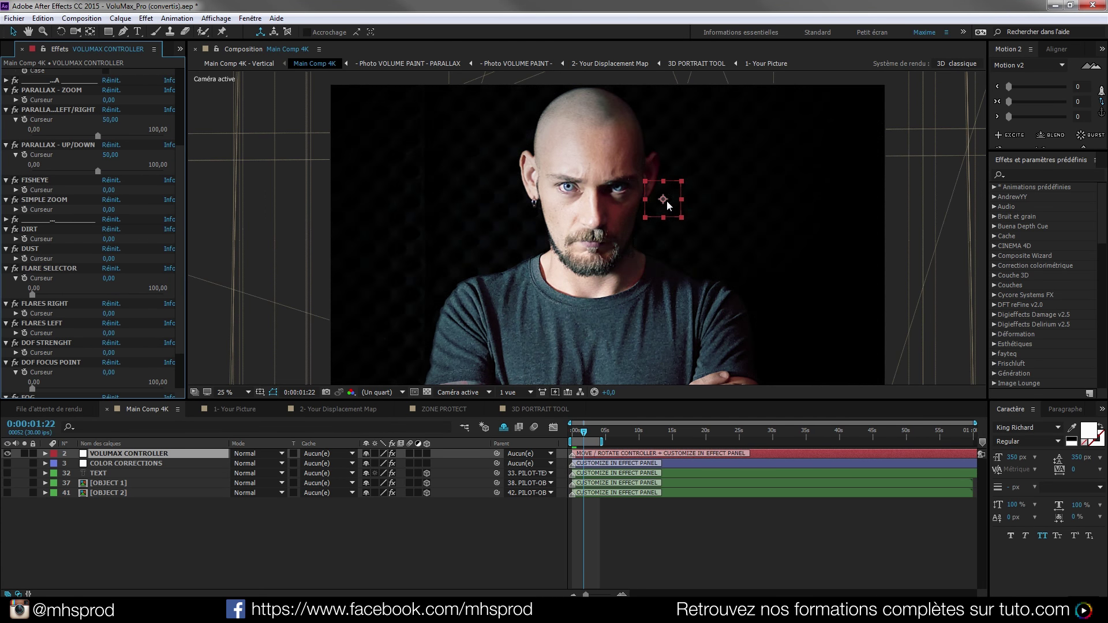
Show the TEXT layer temporarily while moving the VoluMax controller around the face to preview the text parallax, and hide it again.
drag(667, 201, 519, 160)
click(7, 473)
drag(578, 169, 690, 189)
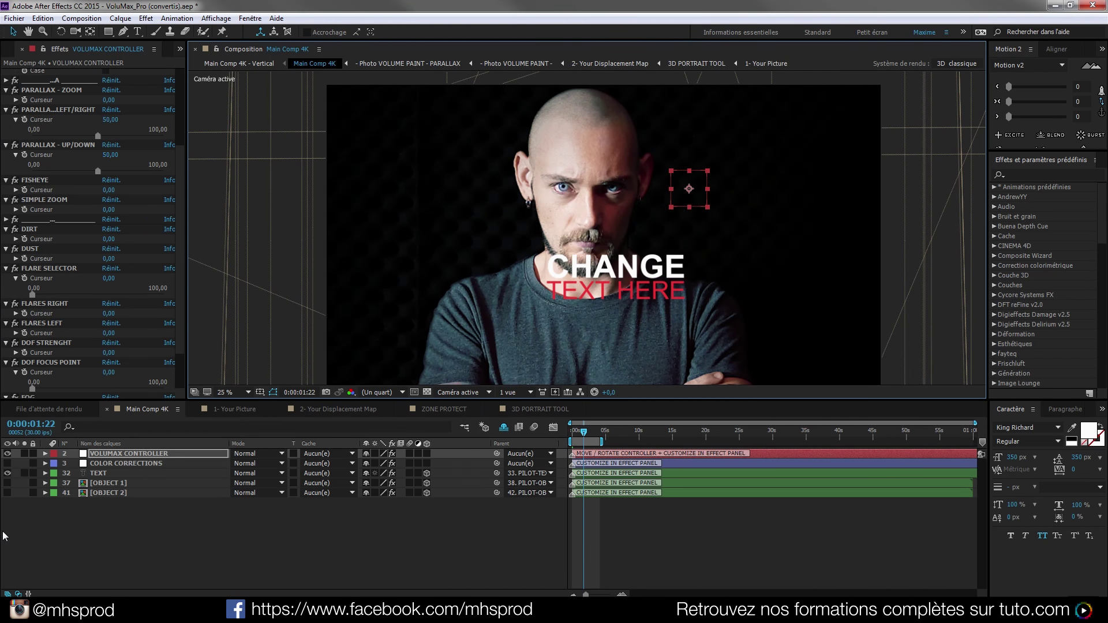
click(7, 473)
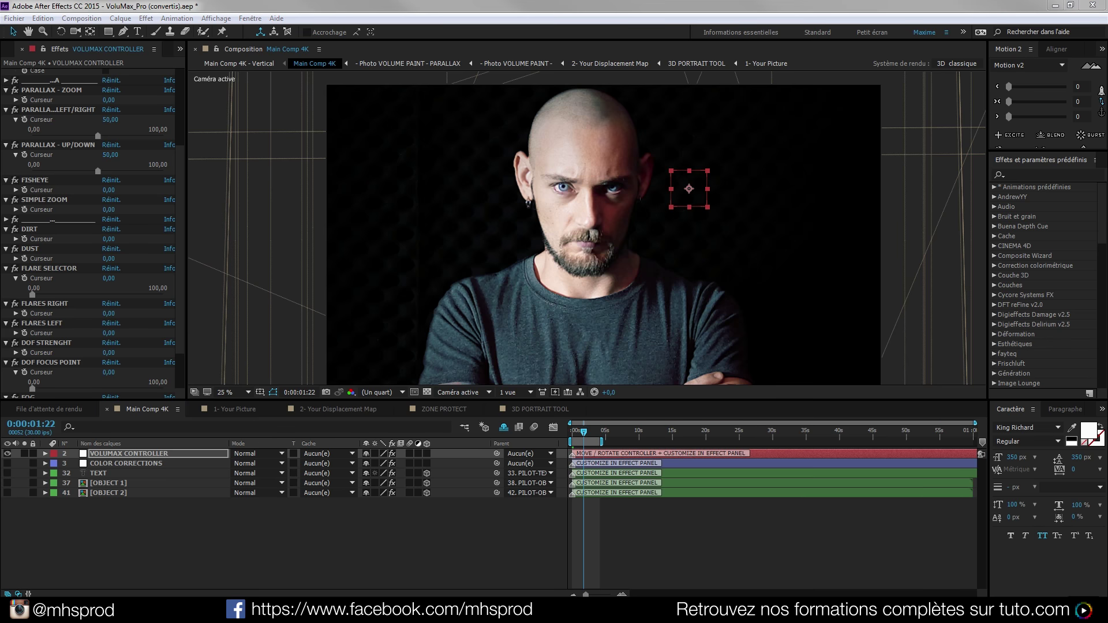
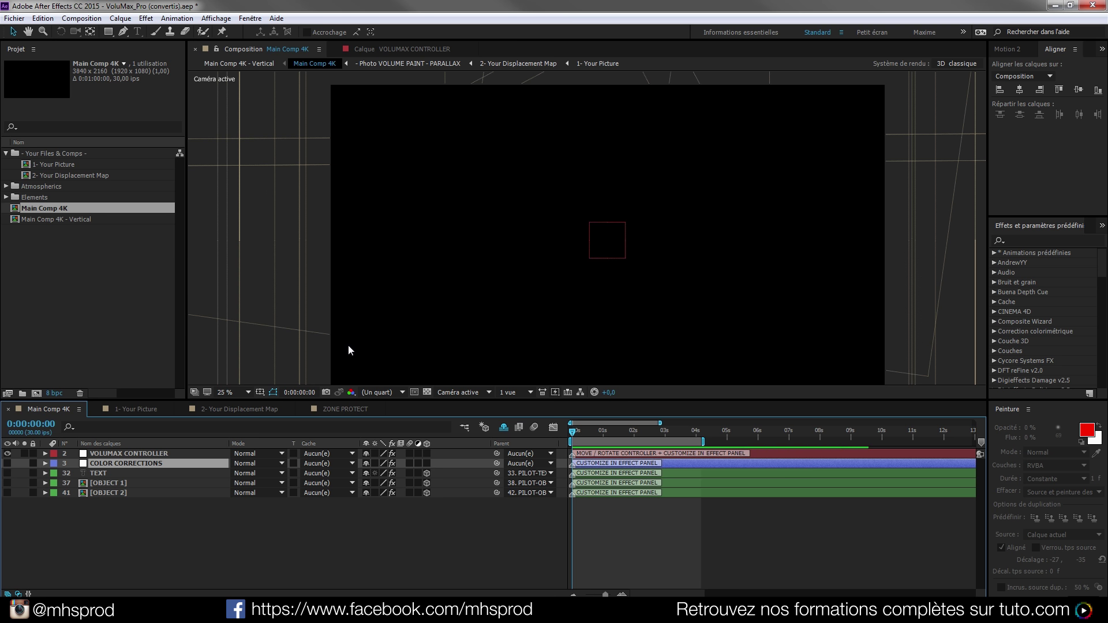
Switch to the VoluMax product page on VideoHive in the browser and review its version features and software requirements.
click(118, 610)
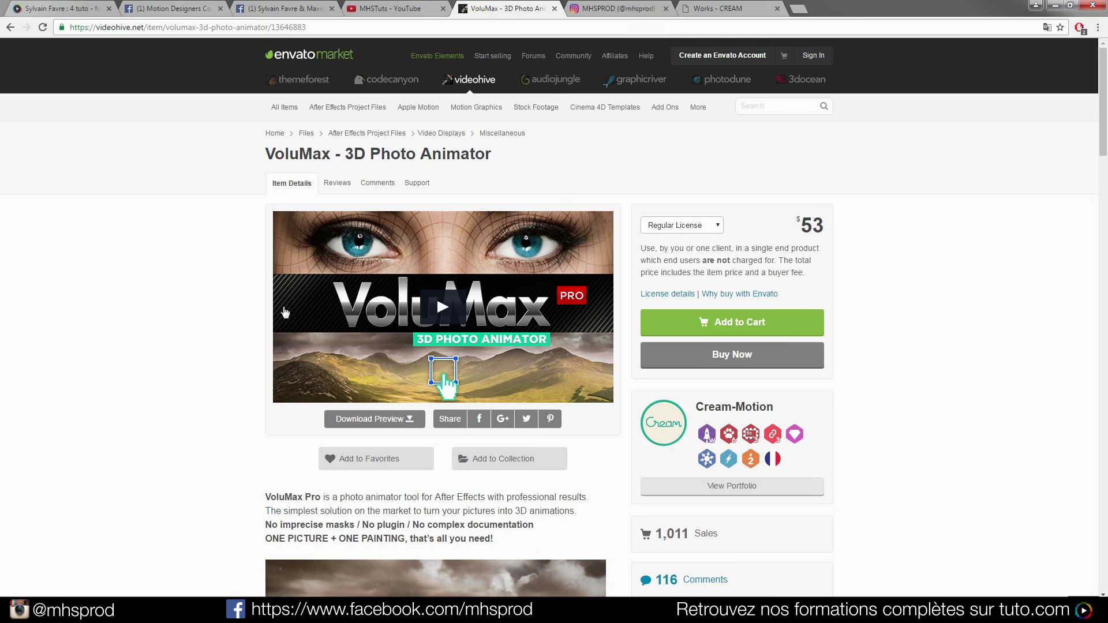
scroll(173, 327, down, 20)
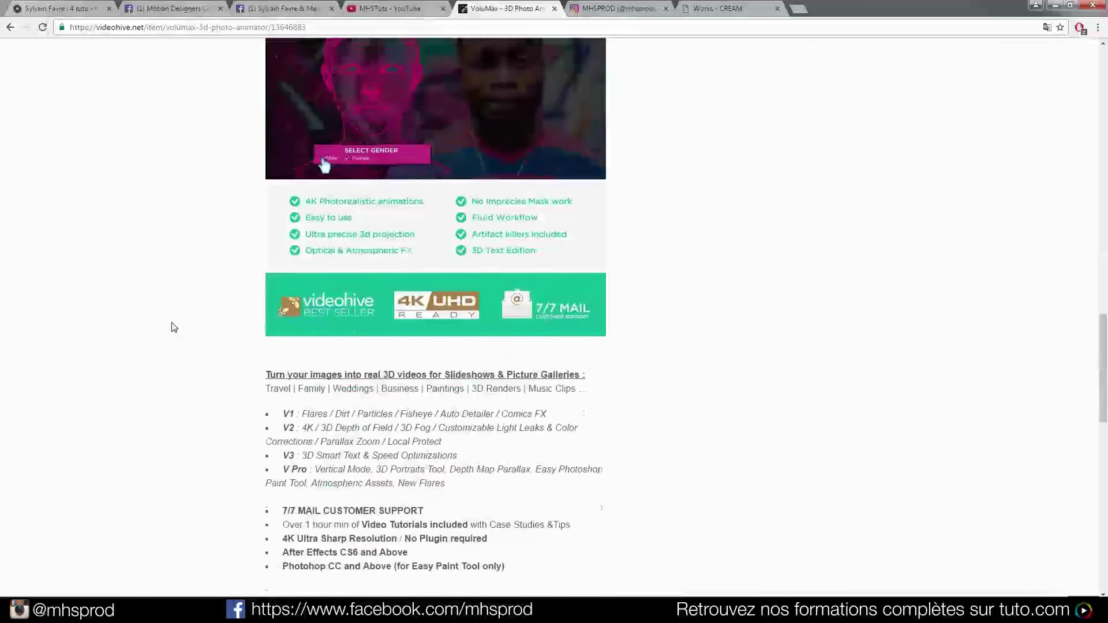
scroll(173, 327, up, 4)
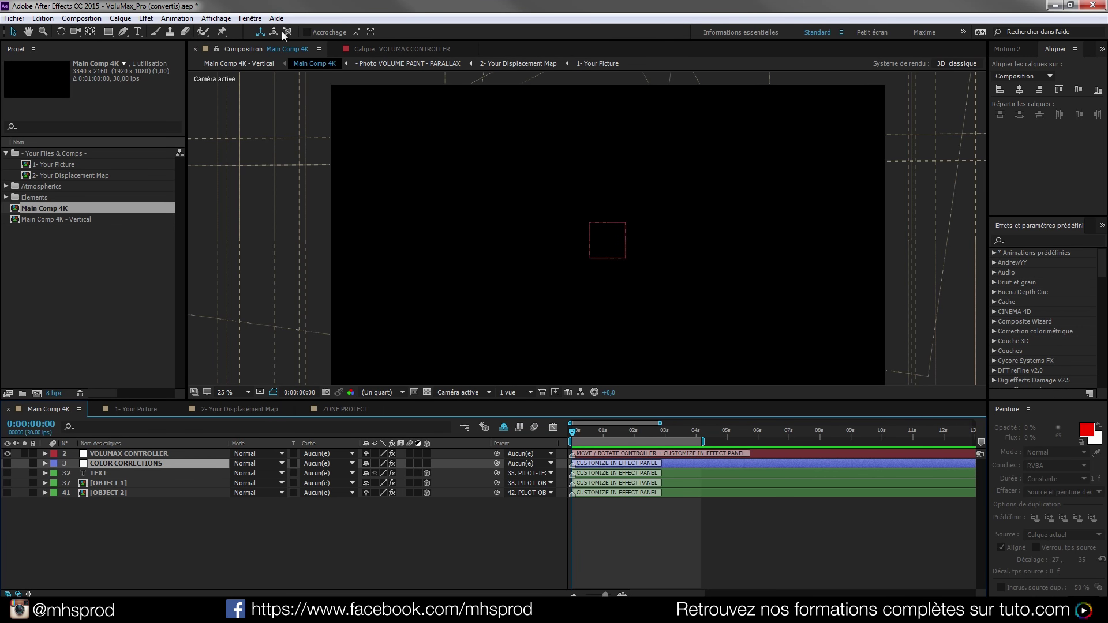
In After Effects, import the man's portrait JPG into the project and place it in the - Your Files & Comps - folder.
click(392, 557)
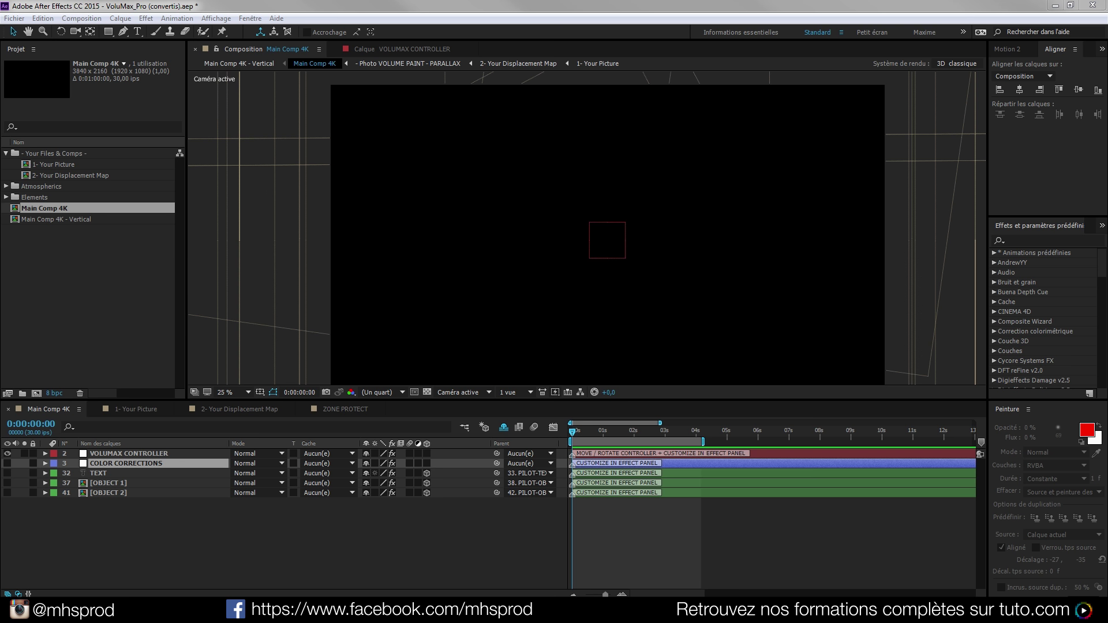
click(62, 257)
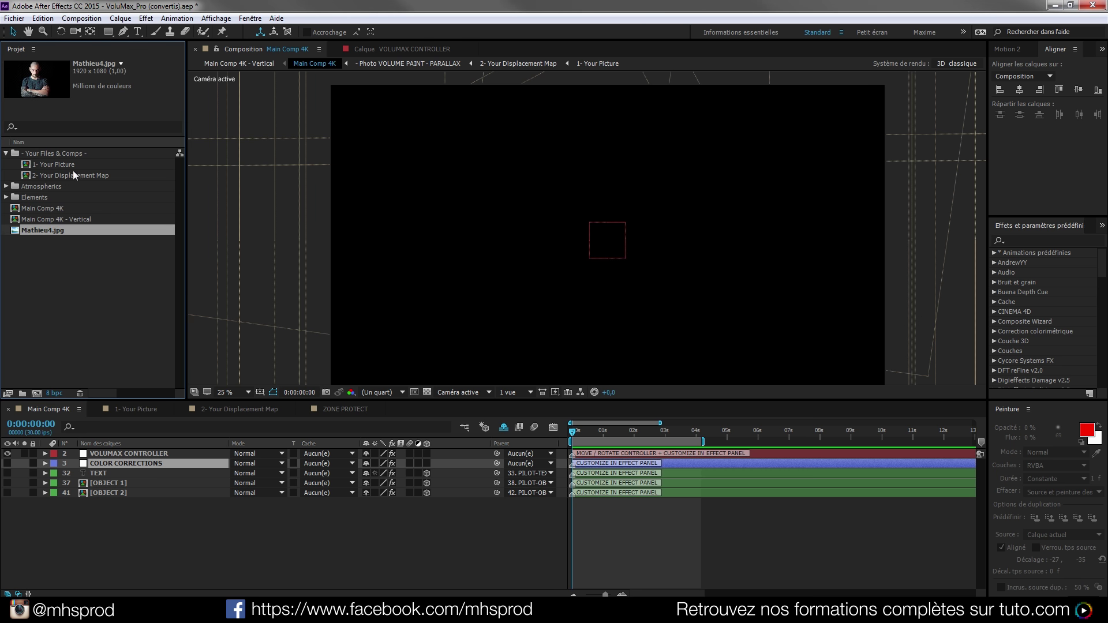
drag(41, 228, 49, 155)
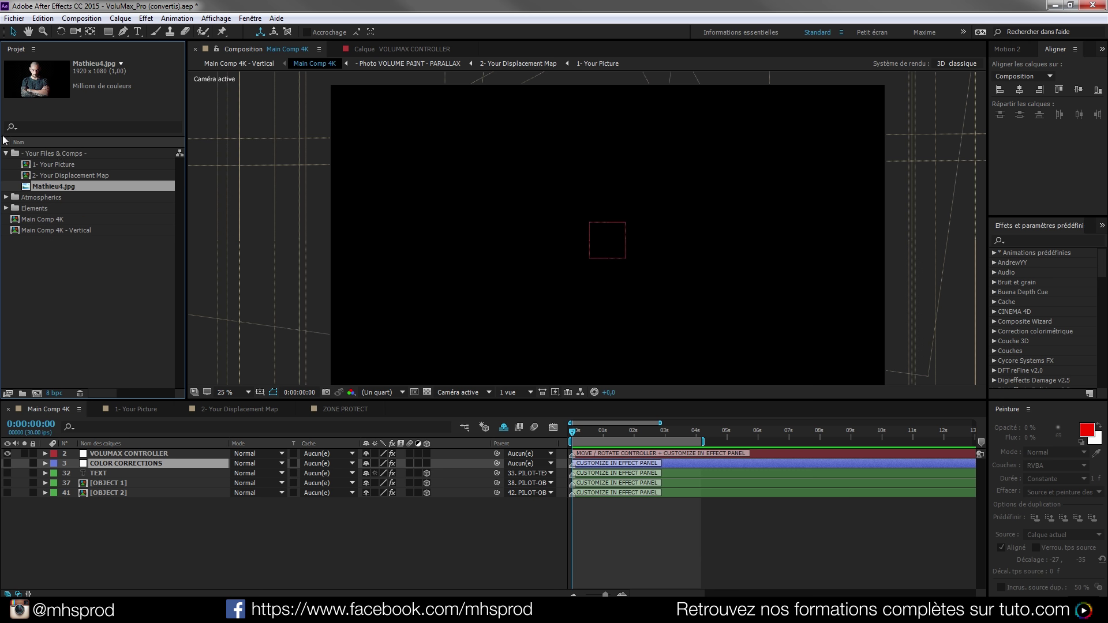
Add the man's portrait JPG to the 1- Your Picture composition, fit it to the composition width, and check the composition settings.
click(137, 411)
drag(45, 186, 179, 470)
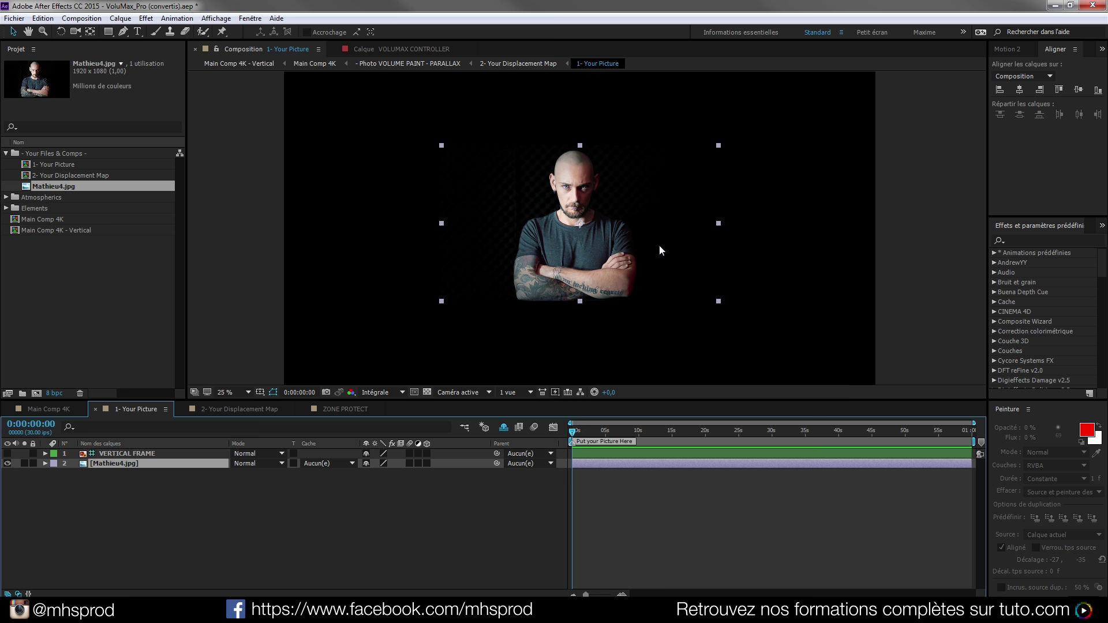
key(ctrl+alt+shift+h)
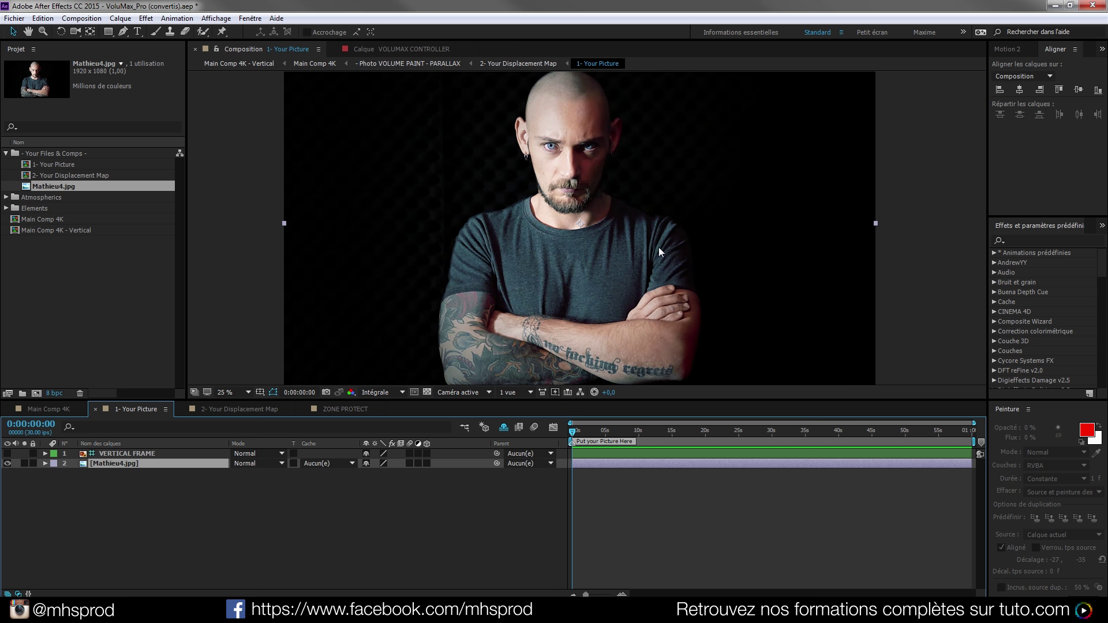
key(ctrl+k)
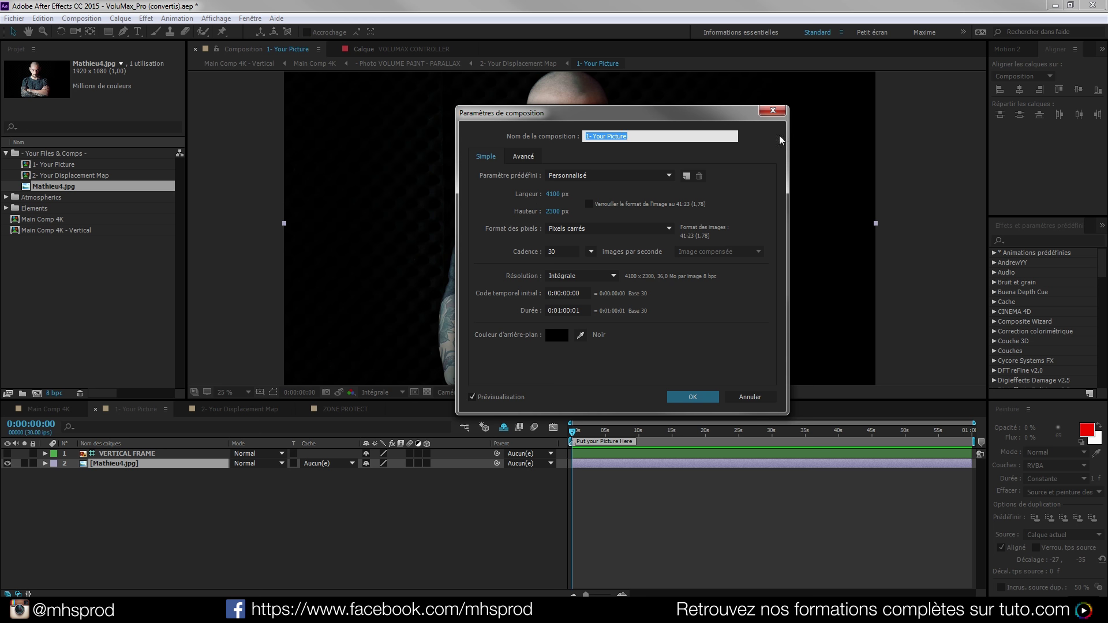
click(787, 111)
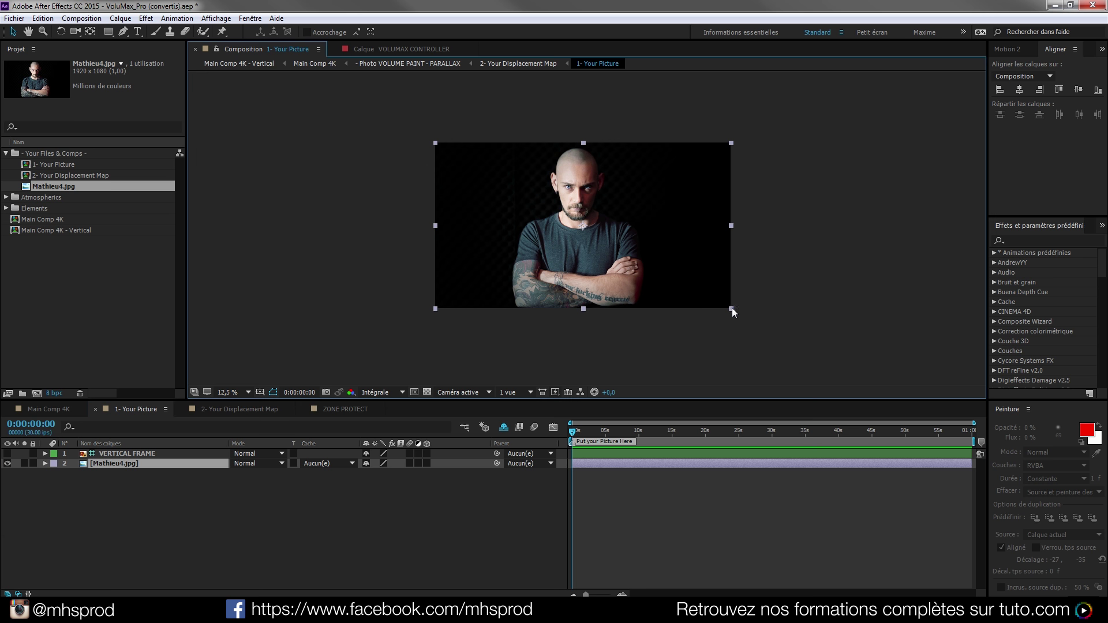
Enlarge and reposition the portrait so the head and shoulders fill the 1- Your Picture frame, and select its layer for copying.
drag(732, 308, 794, 338)
drag(656, 152, 651, 182)
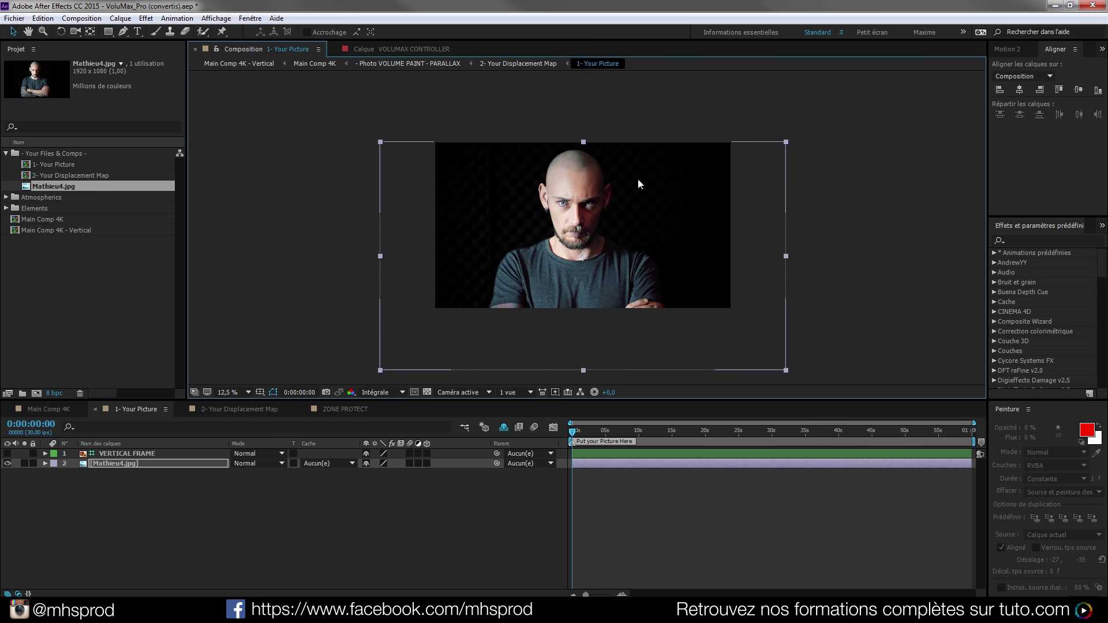
key(period)
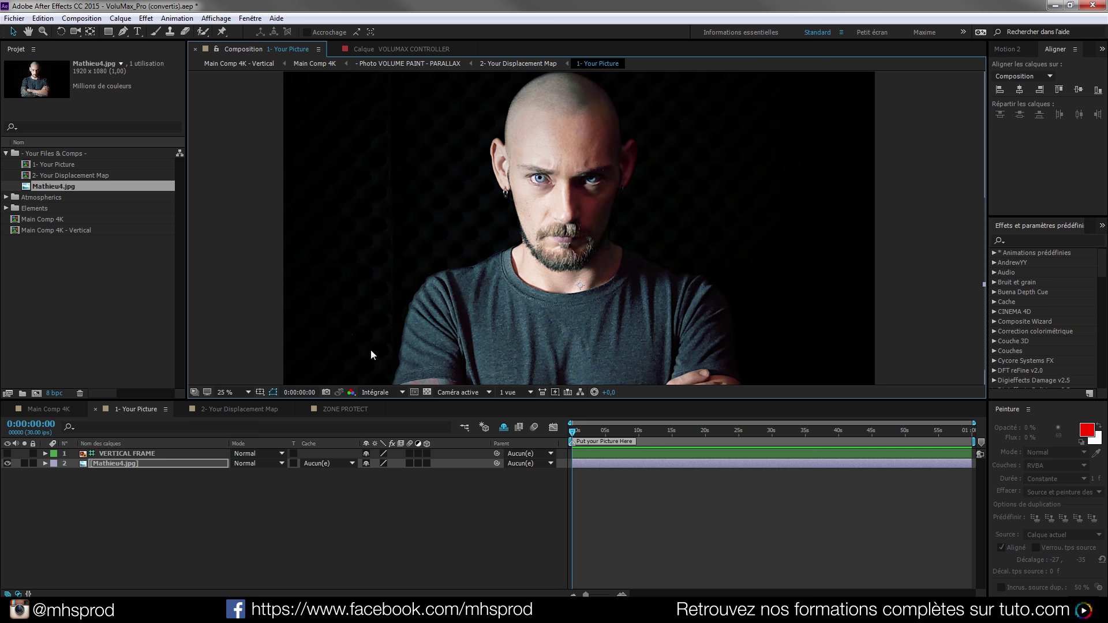
click(113, 466)
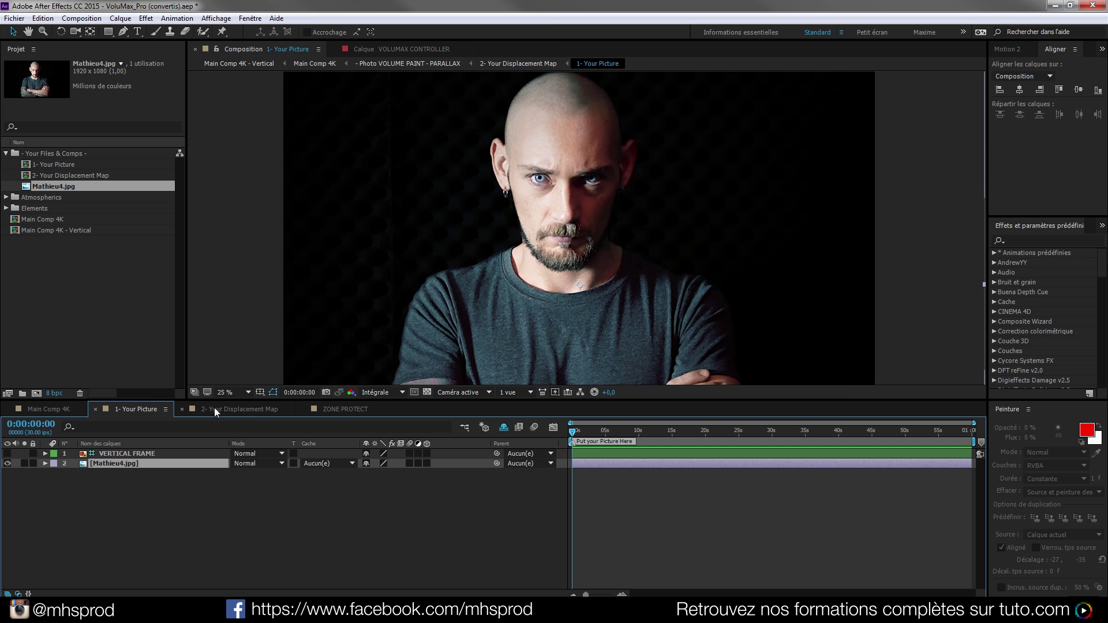
In the 2- Your Displacement Map composition, show the 3D PORTRAIT TOOL layer and open its nested composition.
click(233, 410)
drag(623, 430, 635, 430)
key(Home)
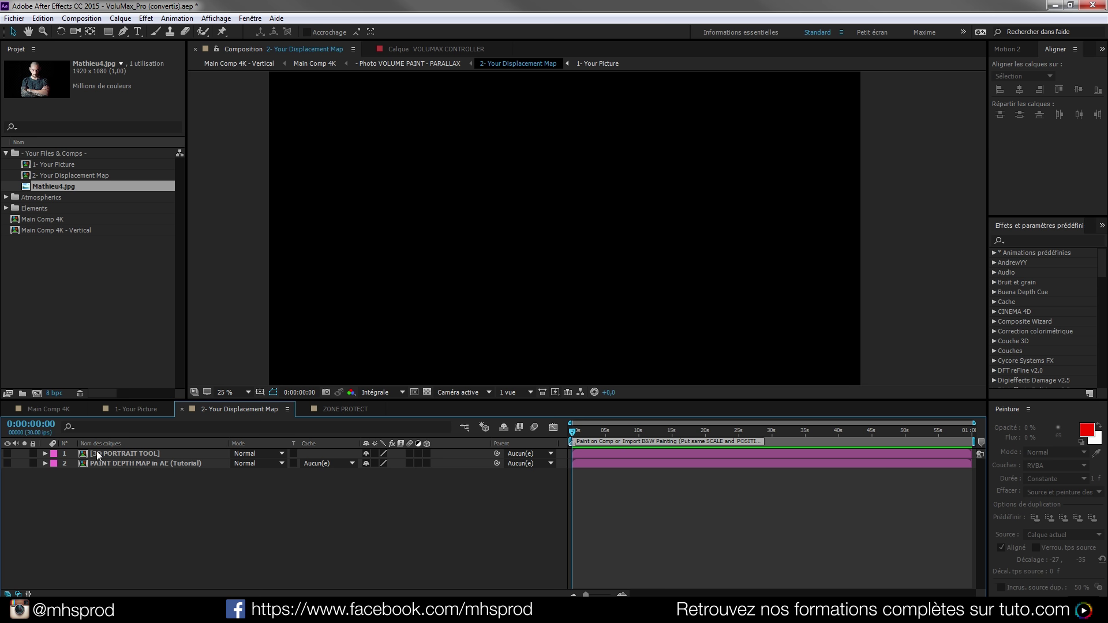
click(8, 453)
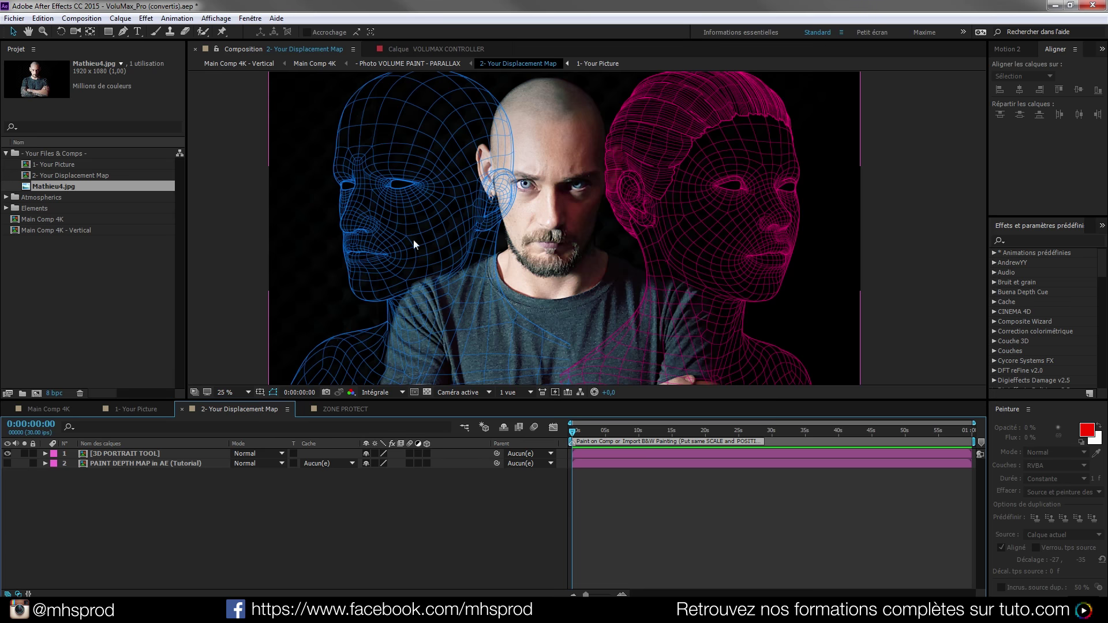
double_click(127, 456)
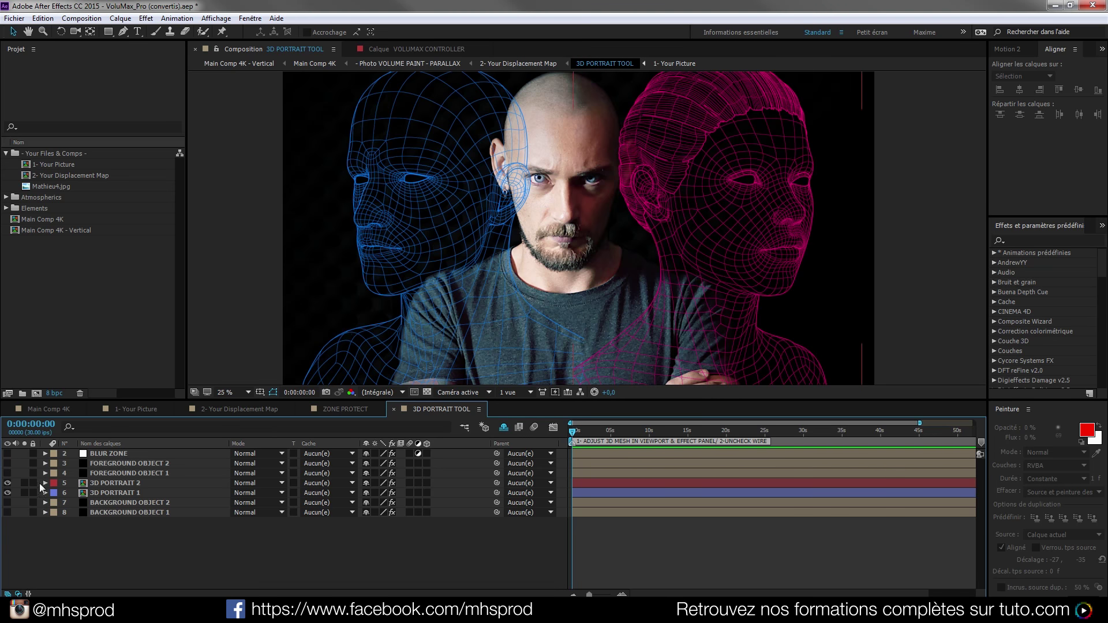
Paste the portrait layer into the 3D PORTRAIT TOOL composition and place it beneath all the other layers.
click(110, 491)
click(110, 483)
click(124, 529)
key(ctrl+v)
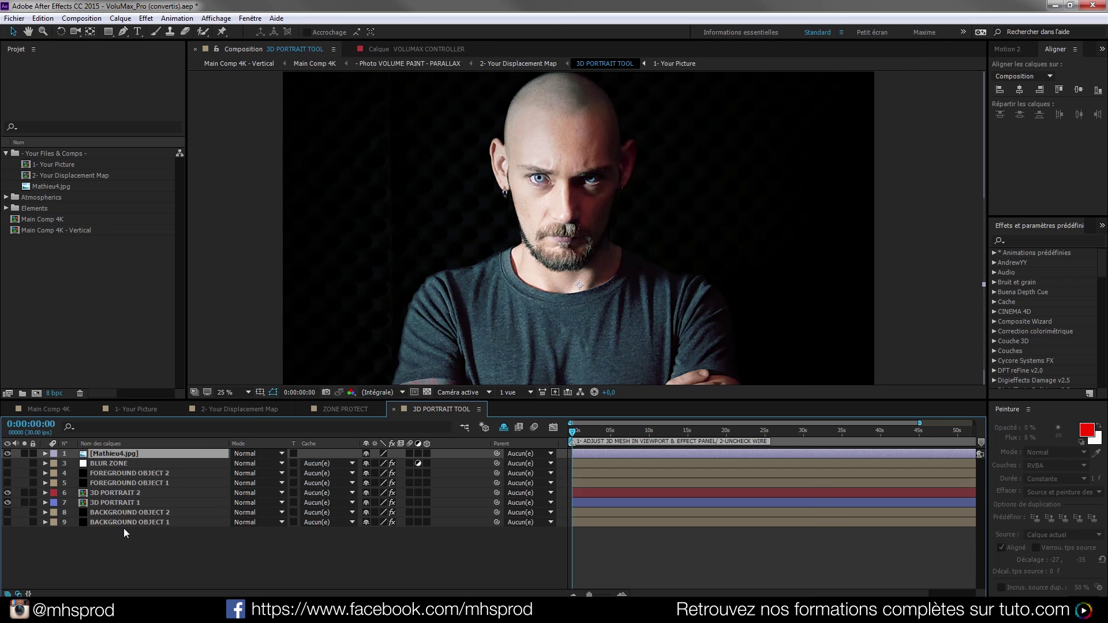
drag(106, 454, 129, 534)
drag(110, 453, 139, 526)
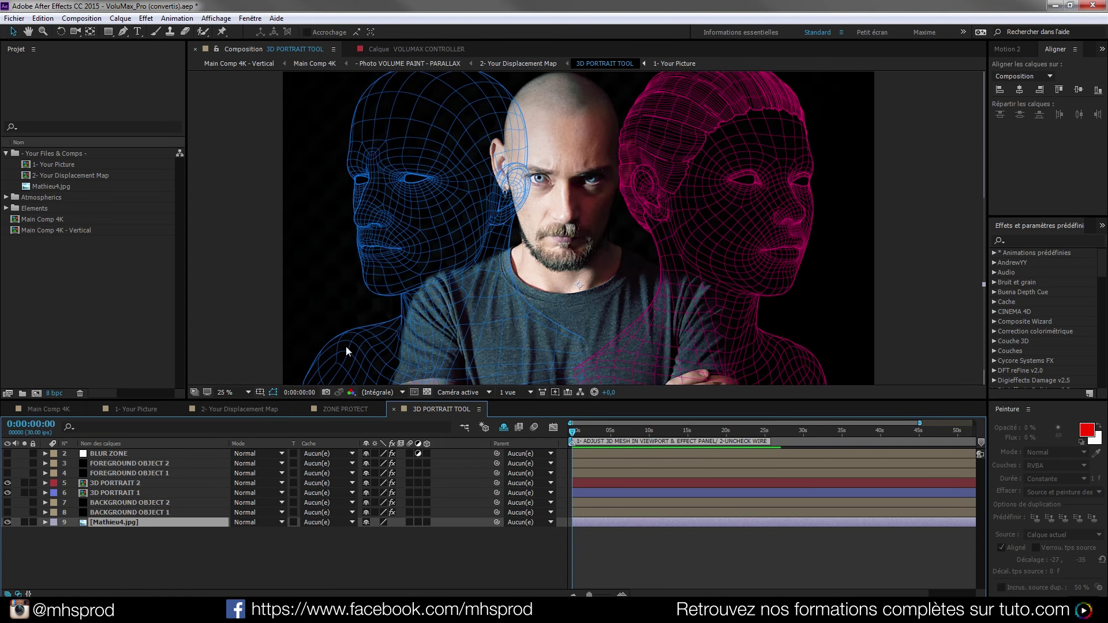
Hide the 3D PORTRAIT 2 layer, then load the custom workspace and display the layer's effect controls.
click(122, 482)
click(133, 496)
click(133, 484)
click(137, 493)
click(115, 483)
click(6, 483)
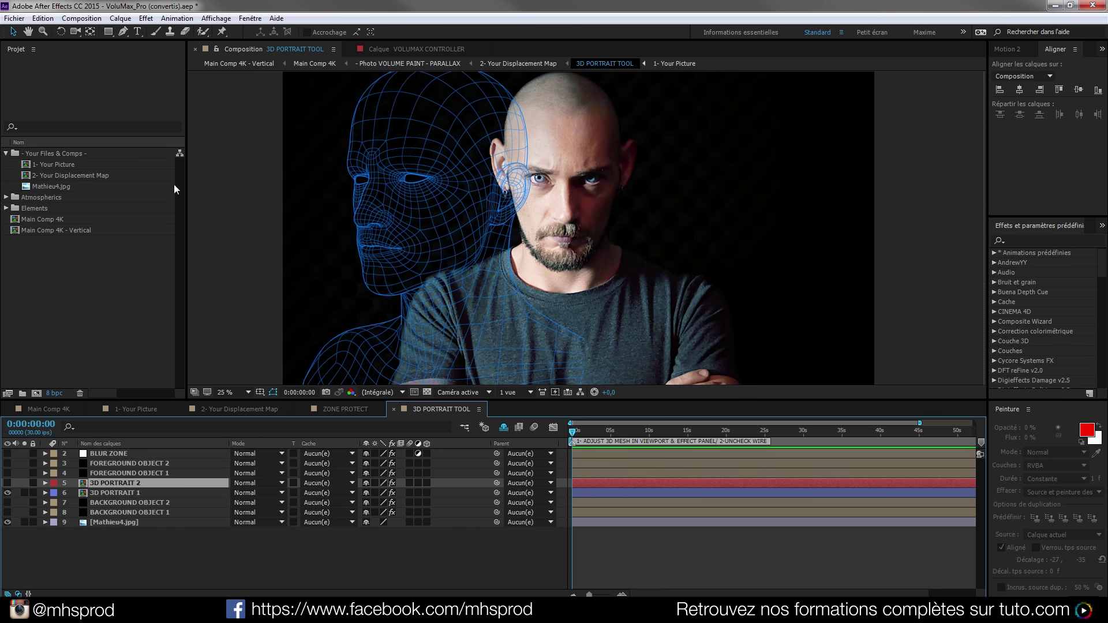
click(925, 32)
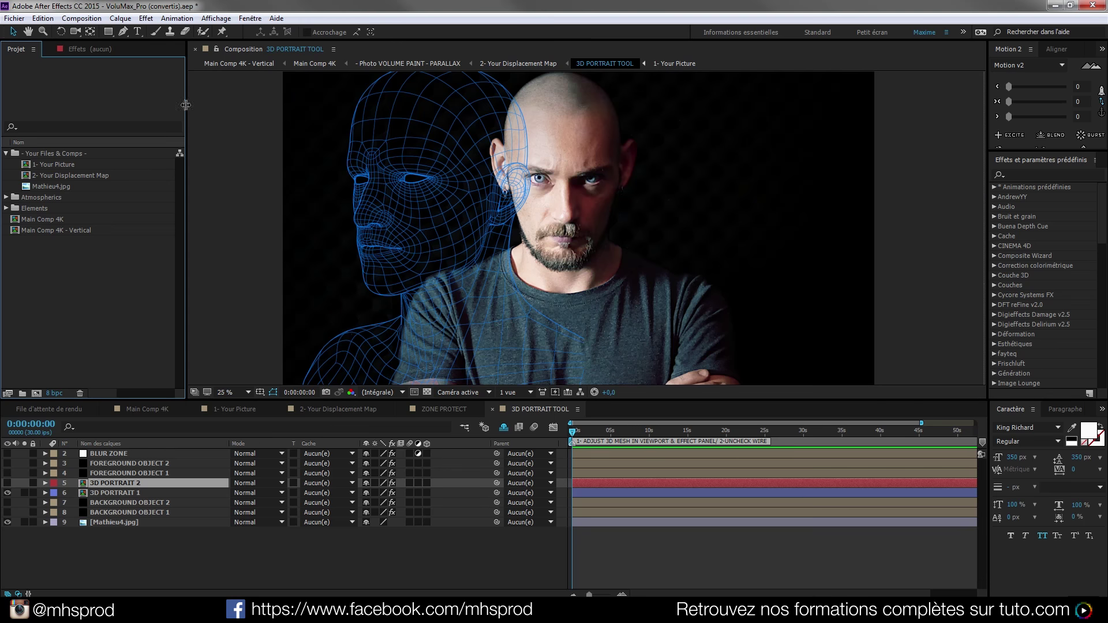
click(85, 51)
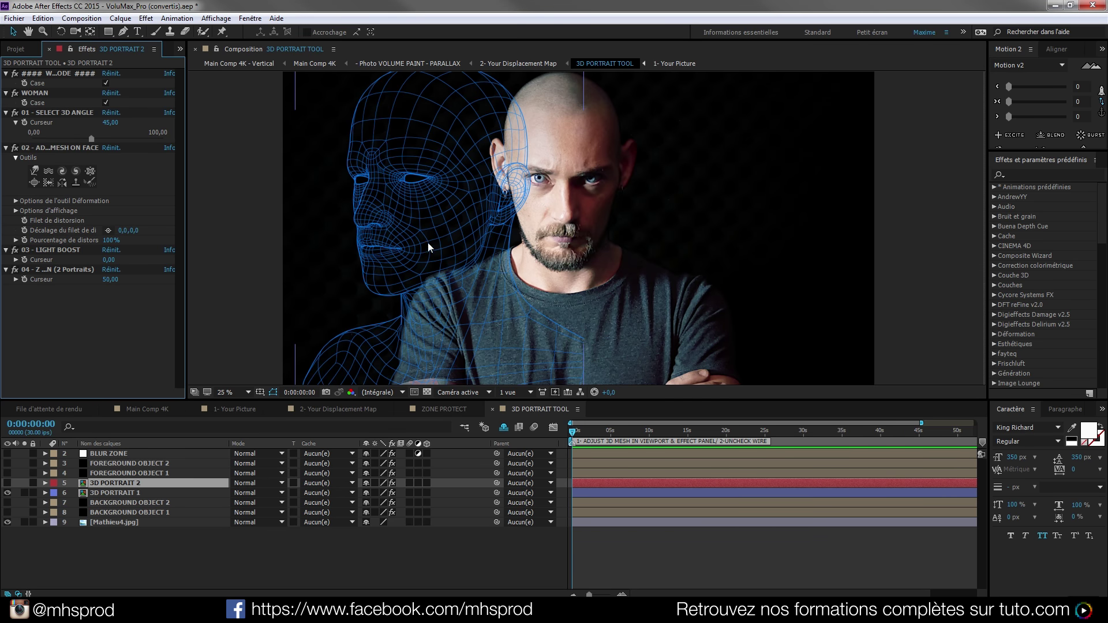
Set the SELECT 3D ANGLE effect of the 3D PORTRAIT 1 layer to 50 so the mesh faces forward.
click(111, 123)
text(50)
key(Return)
click(117, 486)
click(132, 493)
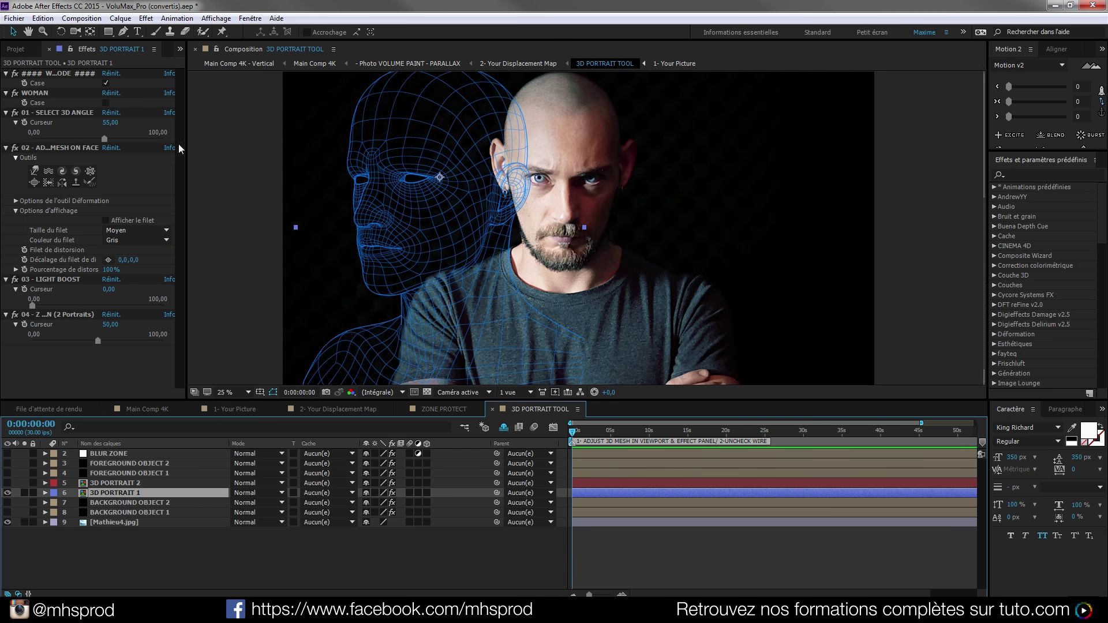
click(110, 122)
click(136, 177)
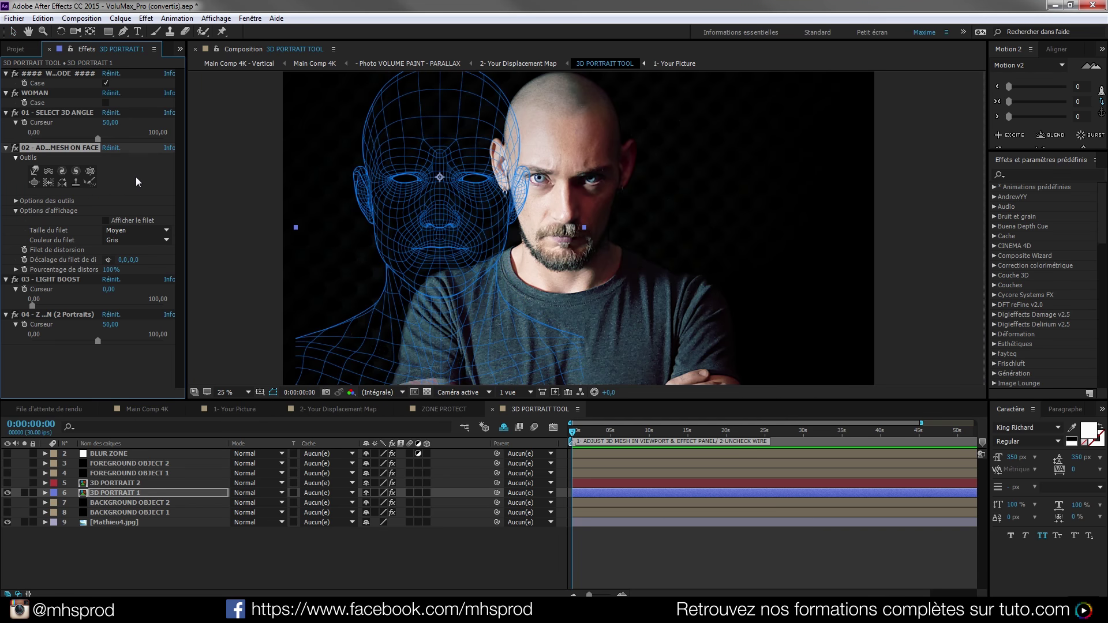
Move and scale the 3D PORTRAIT 1 mesh over the man's head, lining up its eyes, nose and mouth with his.
drag(425, 253, 552, 249)
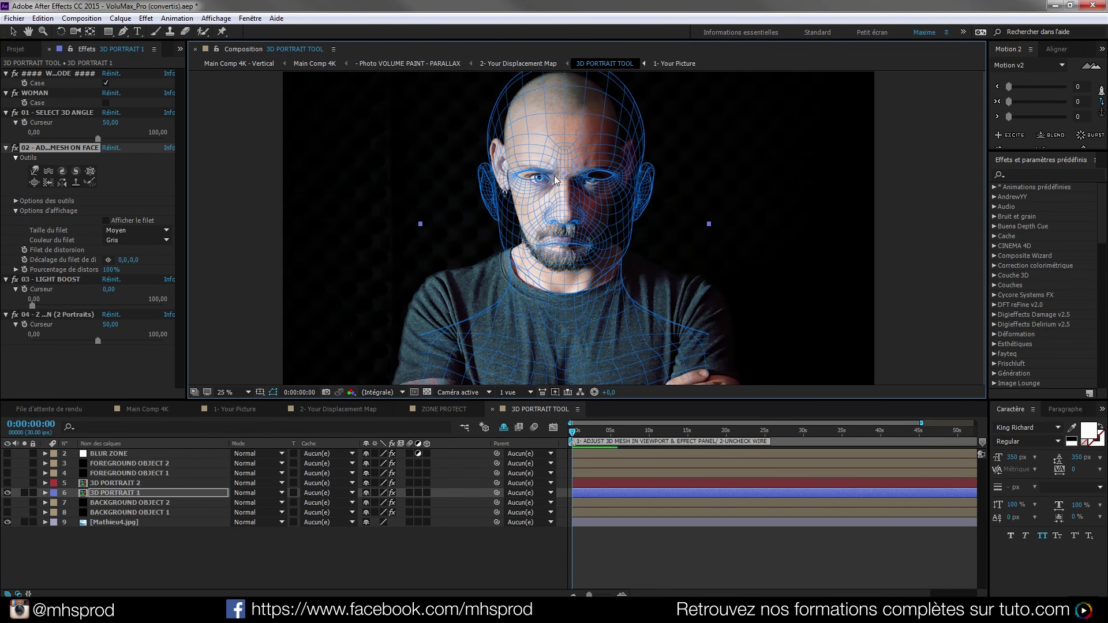
key(comma)
drag(649, 316, 618, 268)
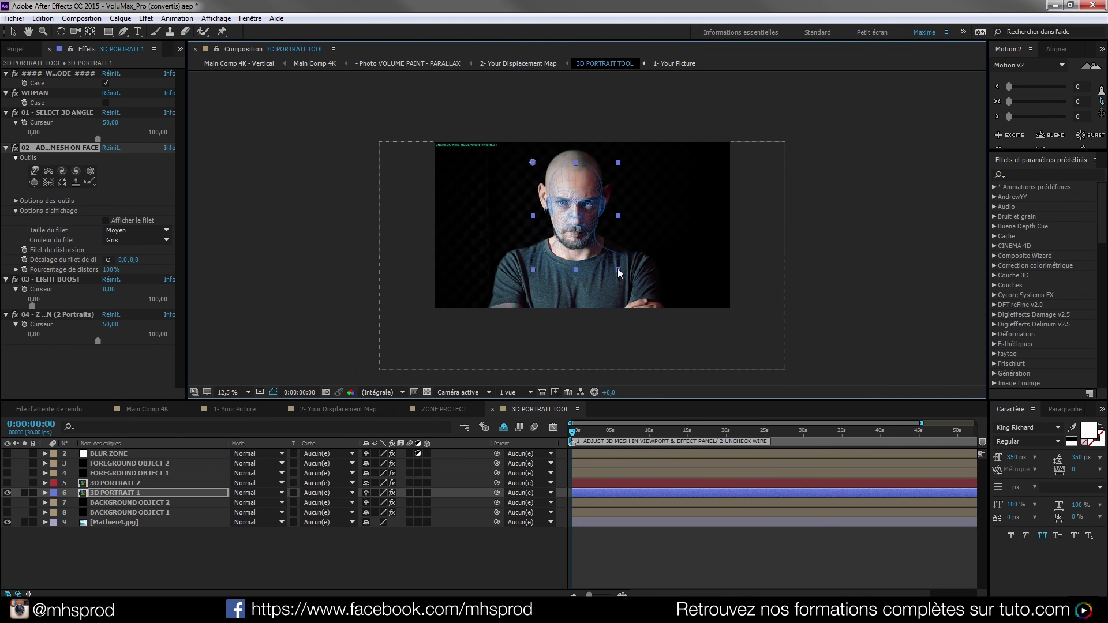
key(period)
key(period)
key(comma)
drag(645, 305, 680, 363)
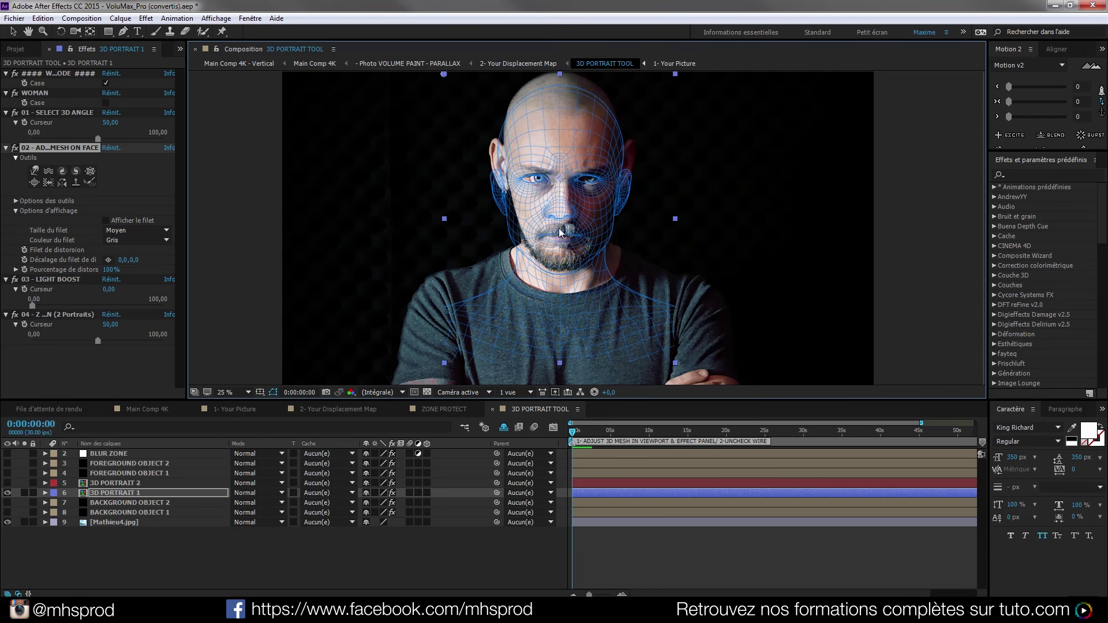
drag(562, 229, 562, 228)
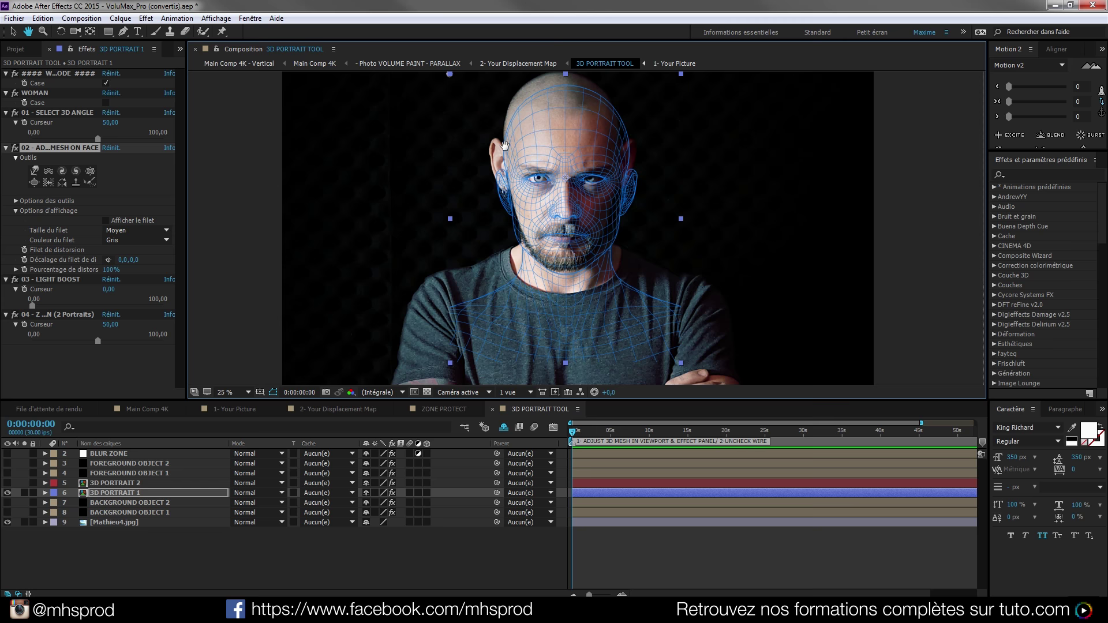
key(space)
click(13, 32)
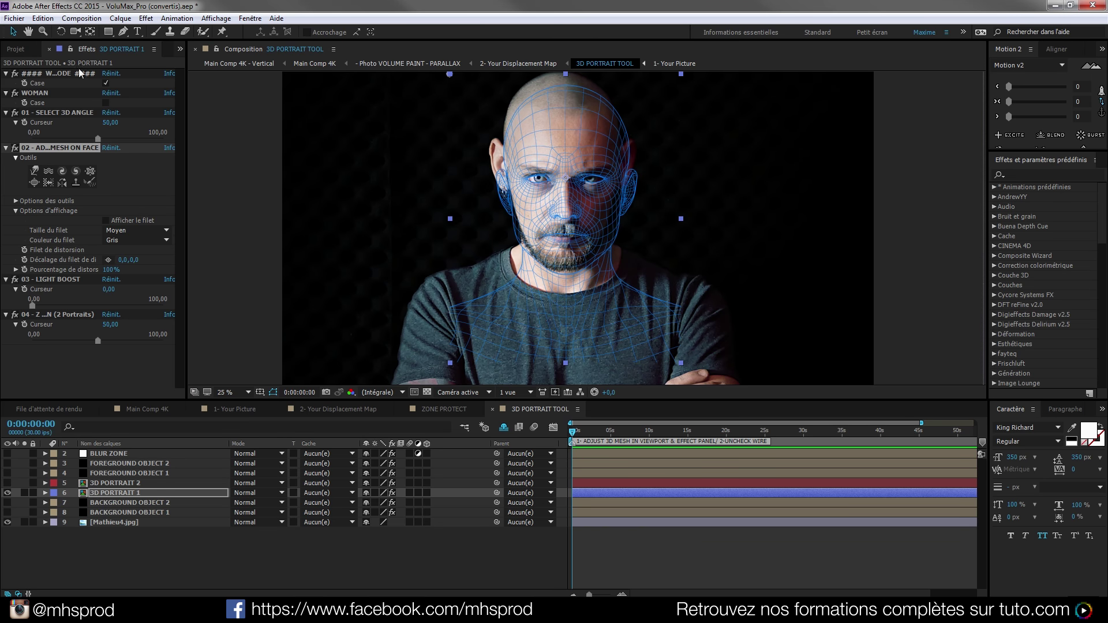
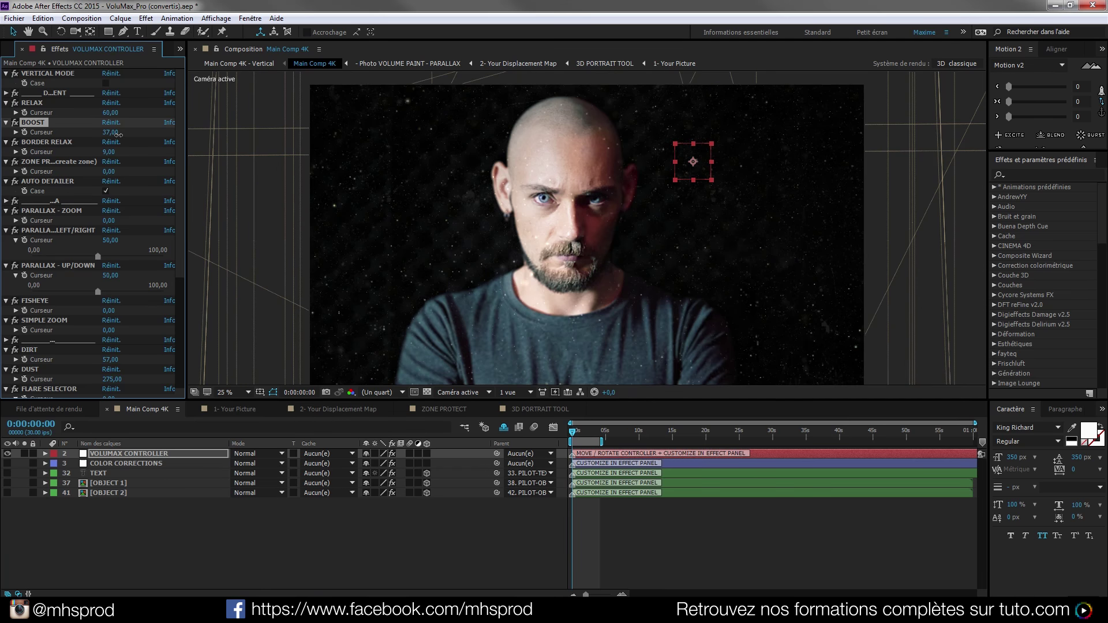
Move the VoluMax controller to different positions around the portrait in Main Comp 4K to test the parallax.
drag(697, 180, 772, 137)
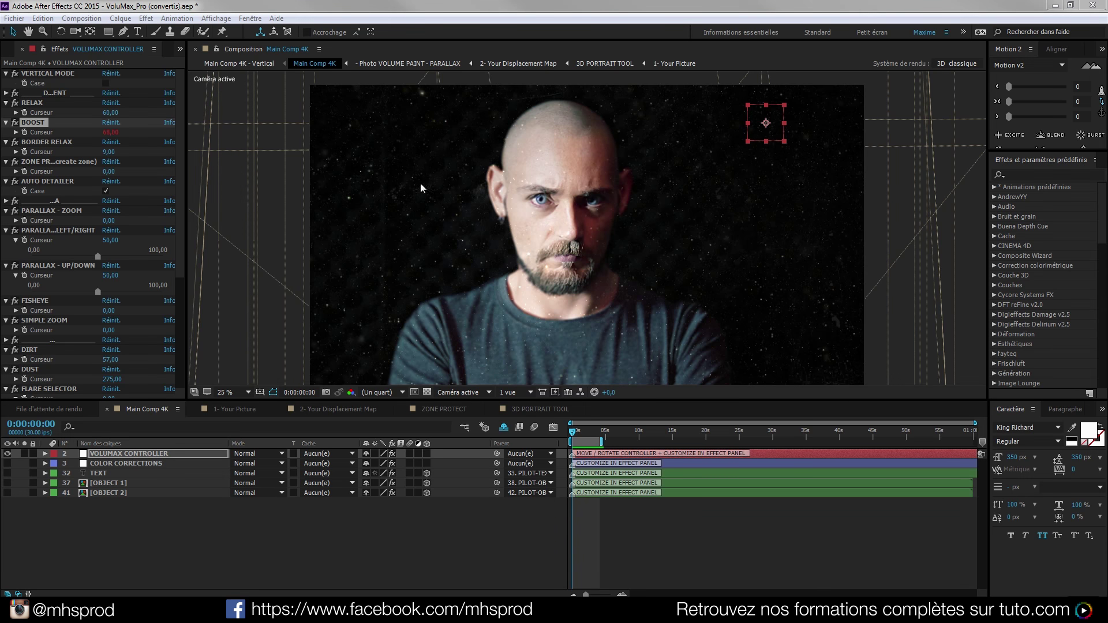
drag(755, 132, 443, 218)
drag(615, 233, 768, 232)
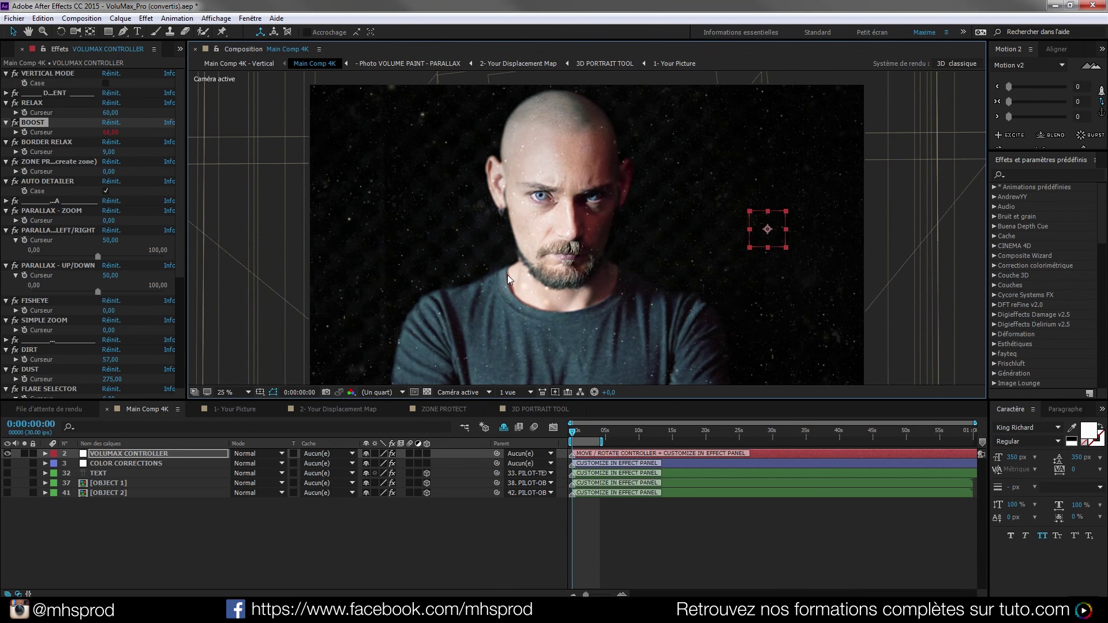
drag(789, 234, 800, 170)
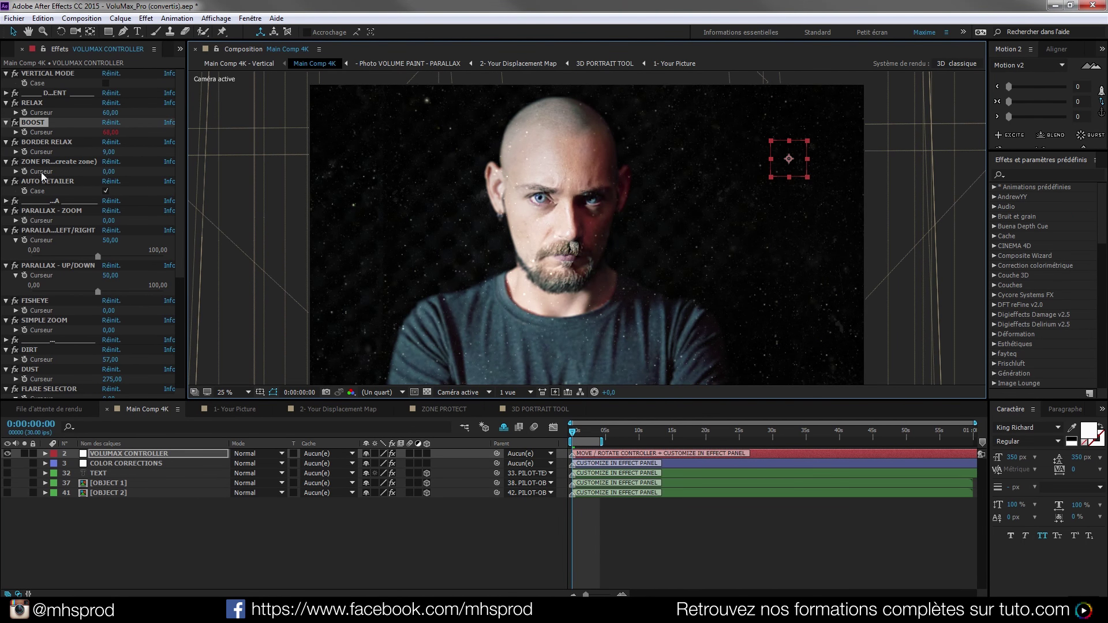
Set the zone protection effect of the VOLUMAX CONTROLLER layer to 18 and move the controller slightly to check the result.
drag(108, 172, 123, 171)
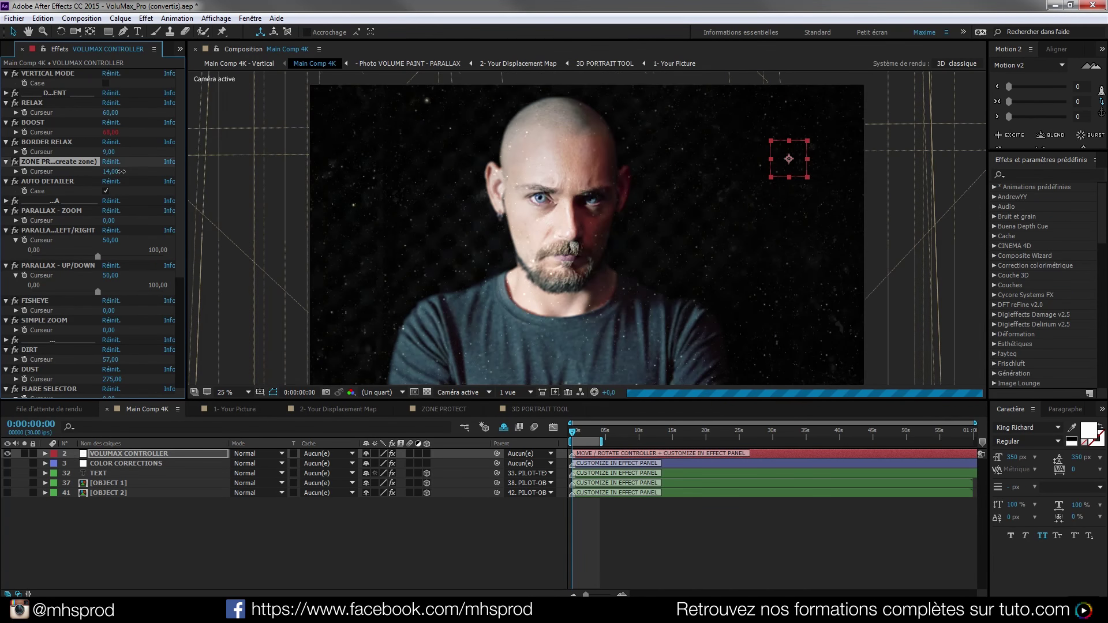
drag(795, 172, 784, 152)
scroll(93, 231, down, 6)
click(42, 269)
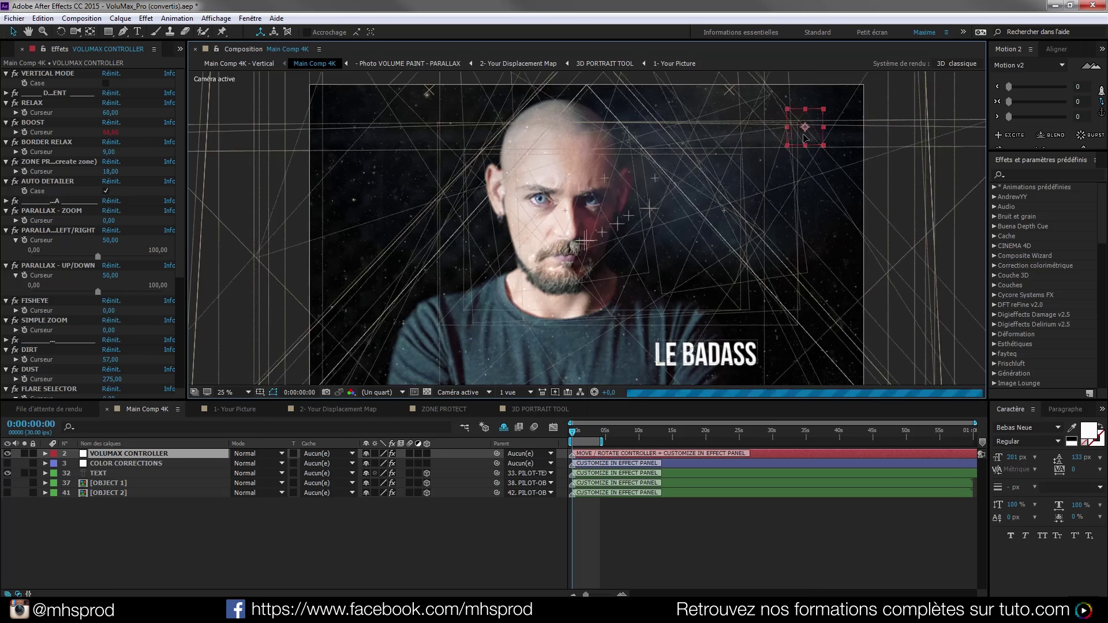
Move the VoluMax controller beside the man's head to preview the LE BADASS text parallax, and hide the TEXT layer.
drag(798, 133, 865, 112)
key(ctrl+z)
drag(801, 140, 639, 168)
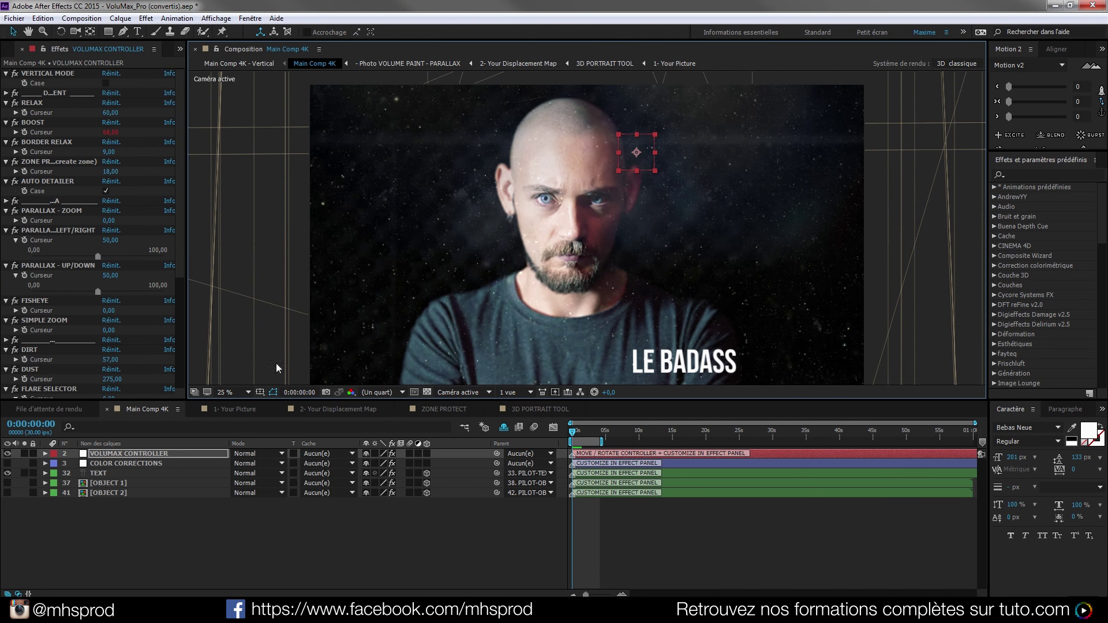
click(8, 473)
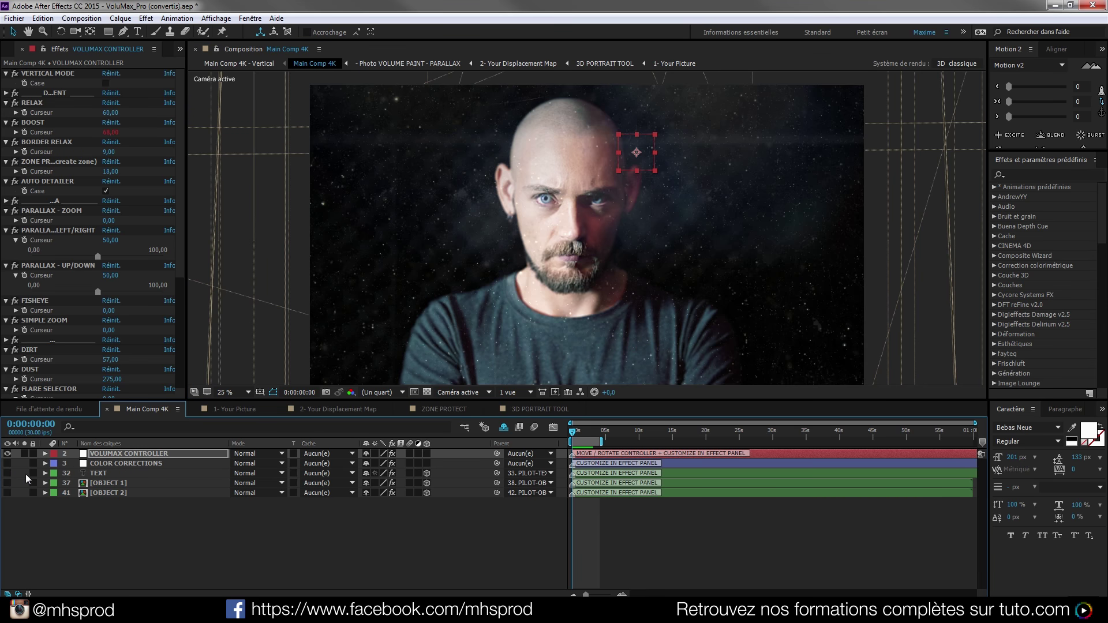
Switch to the VoluMax page on VideoHive in the browser and review its features, price, item details and working steps.
click(370, 550)
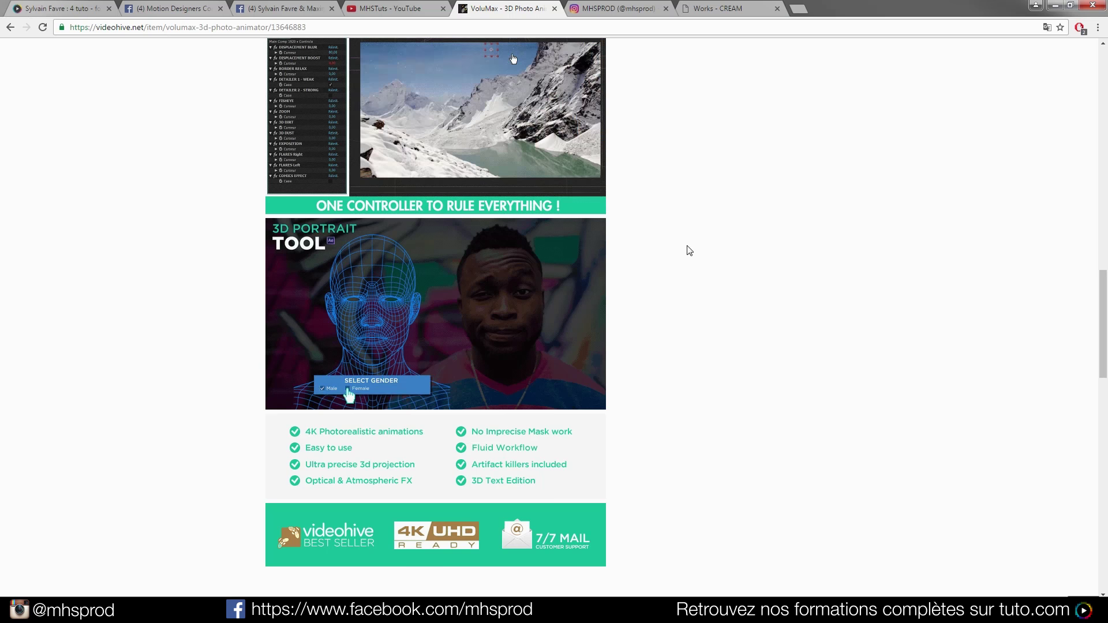
scroll(663, 254, down, 4)
scroll(662, 254, down, 11)
scroll(665, 271, up, 15)
scroll(672, 287, up, 18)
scroll(671, 289, up, 7)
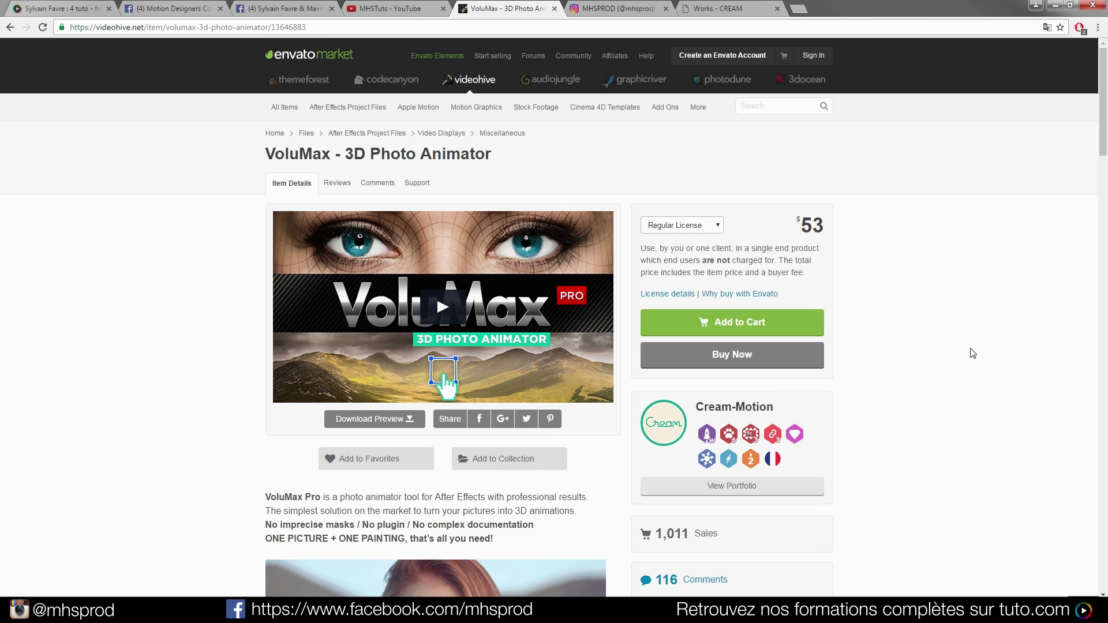
scroll(952, 340, down, 3)
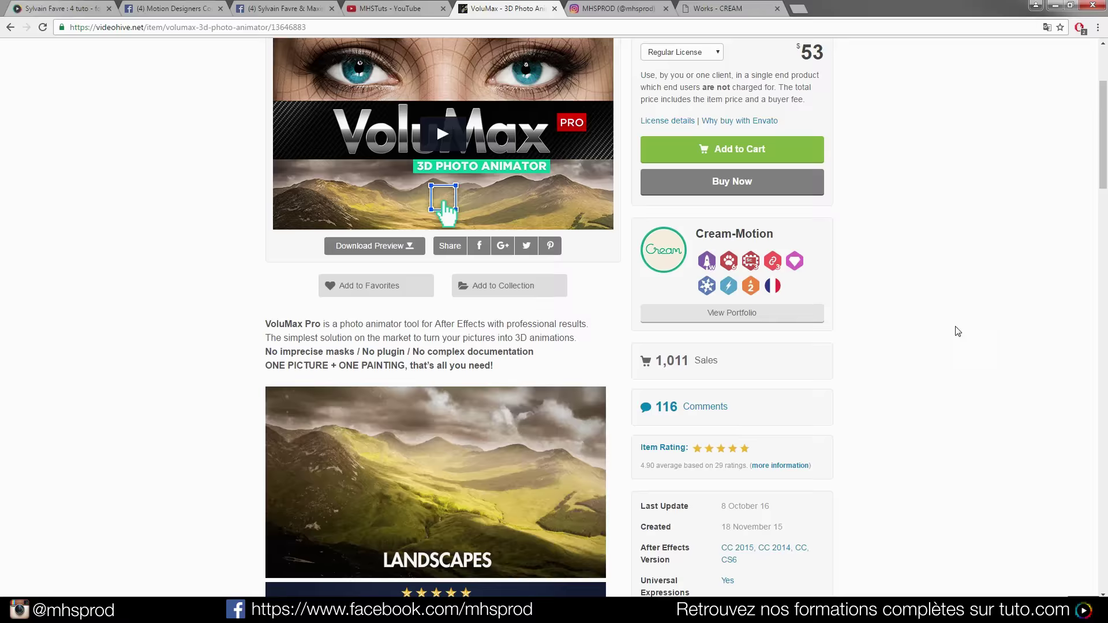
scroll(957, 331, down, 5)
scroll(958, 331, down, 4)
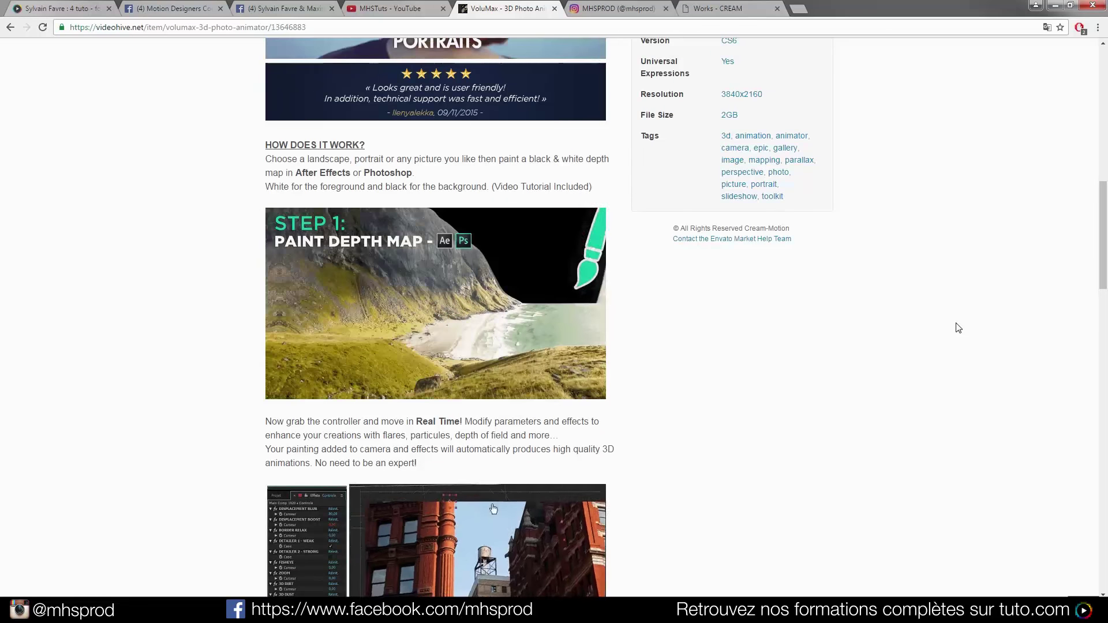
scroll(958, 327, down, 2)
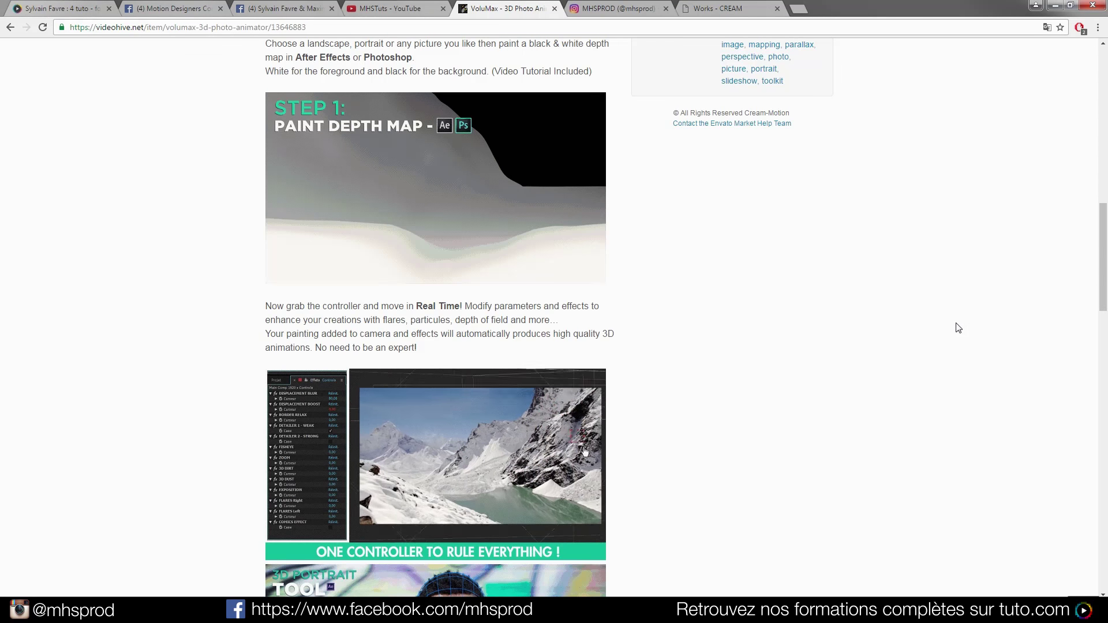
Switch back to After Effects and move the VoluMax controller across the portrait to the left of the man's head.
scroll(958, 328, down, 1)
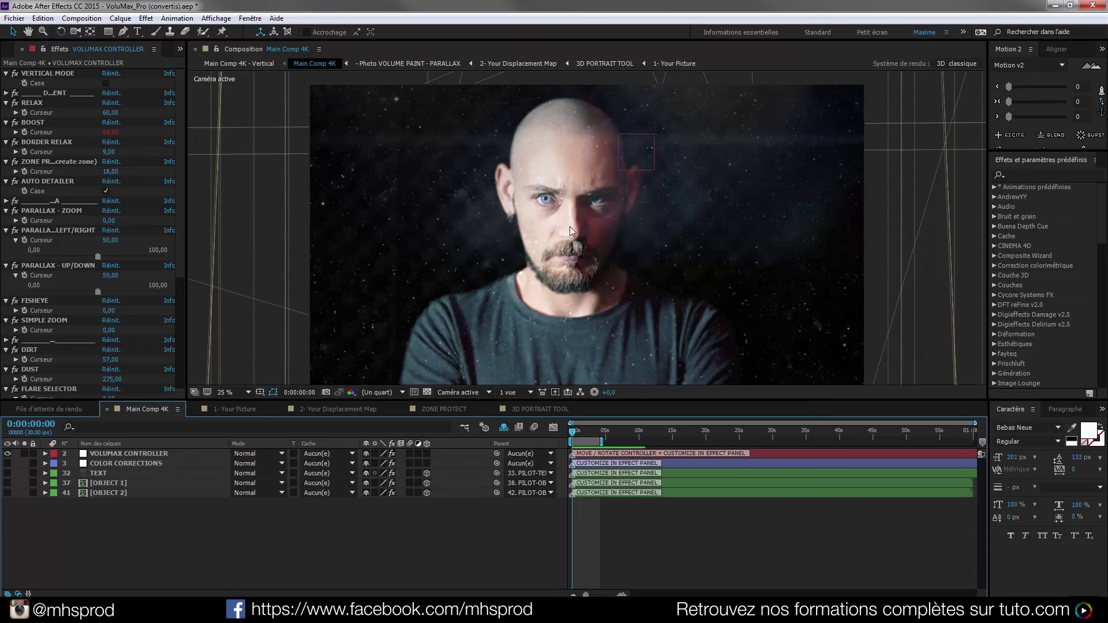
drag(642, 159, 397, 168)
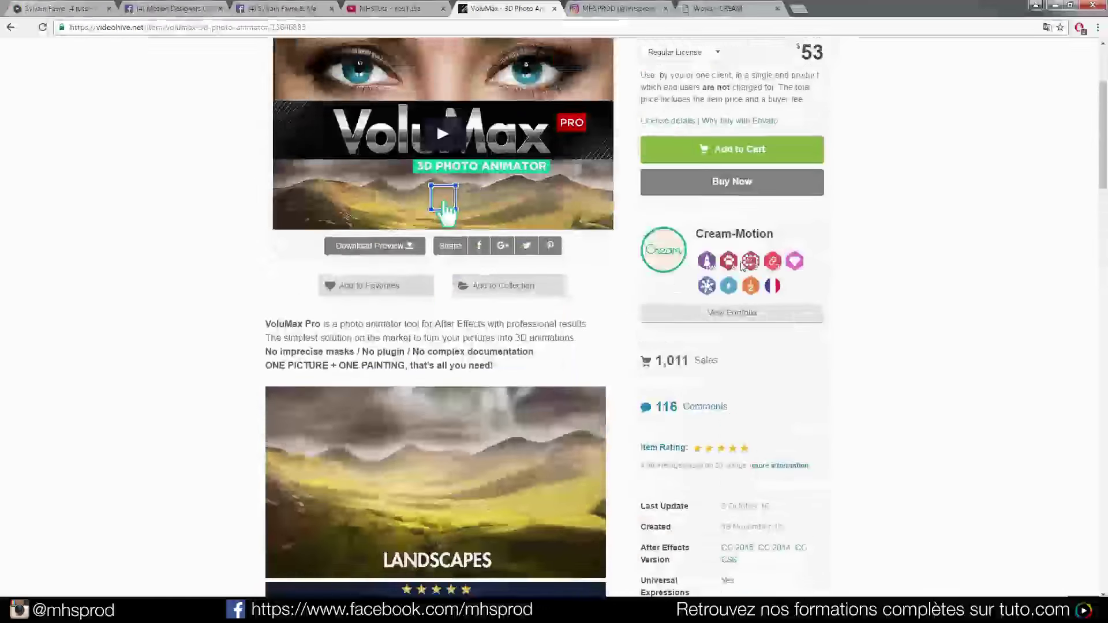
Switch to the VoluMax page on VideoHive in the browser and review its preview, item details, version features and support information.
scroll(957, 203, up, 3)
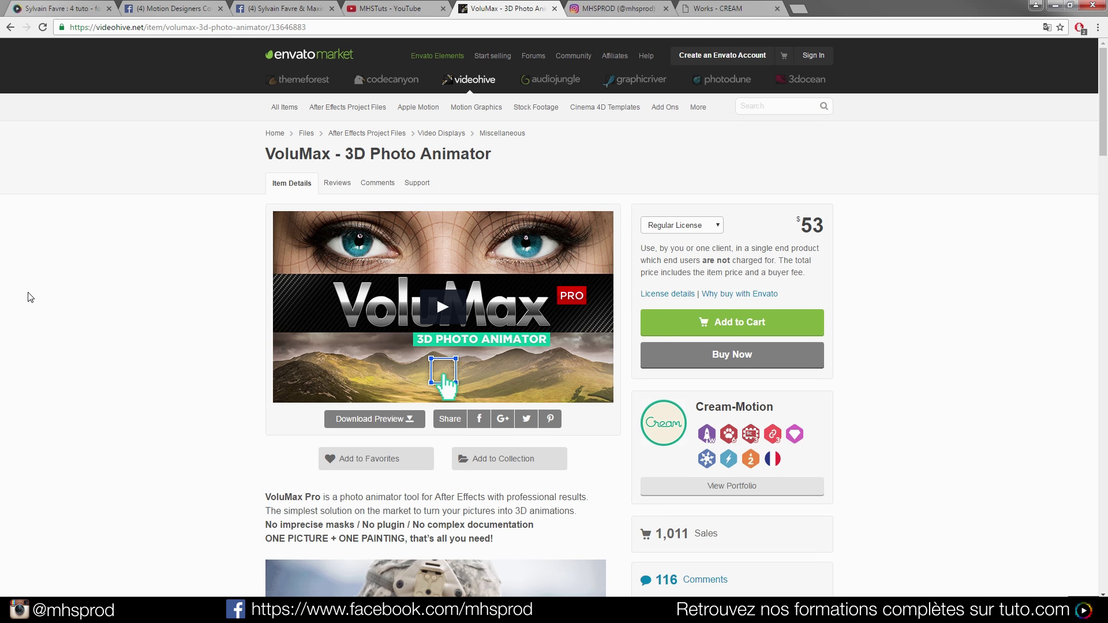
scroll(260, 324, down, 3)
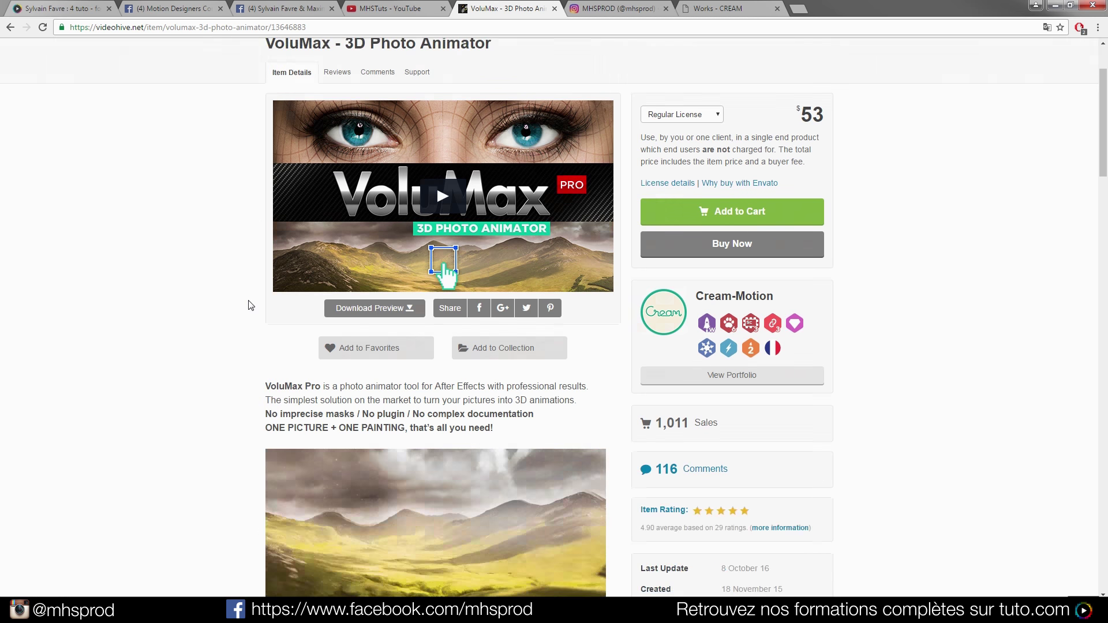
scroll(404, 277, up, 2)
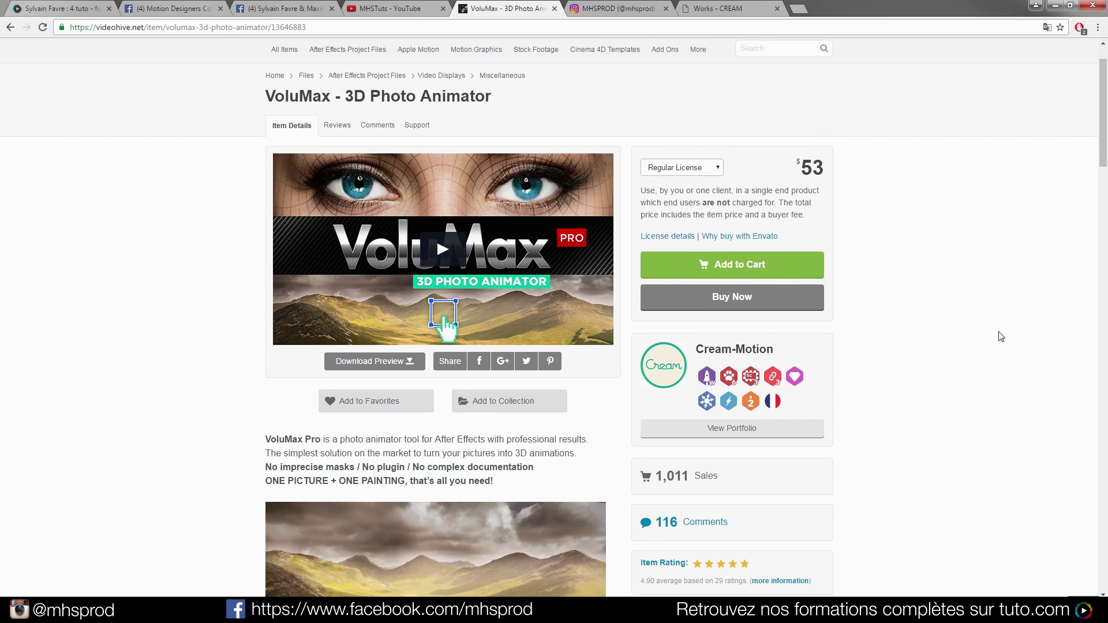
scroll(953, 301, down, 5)
scroll(905, 311, down, 8)
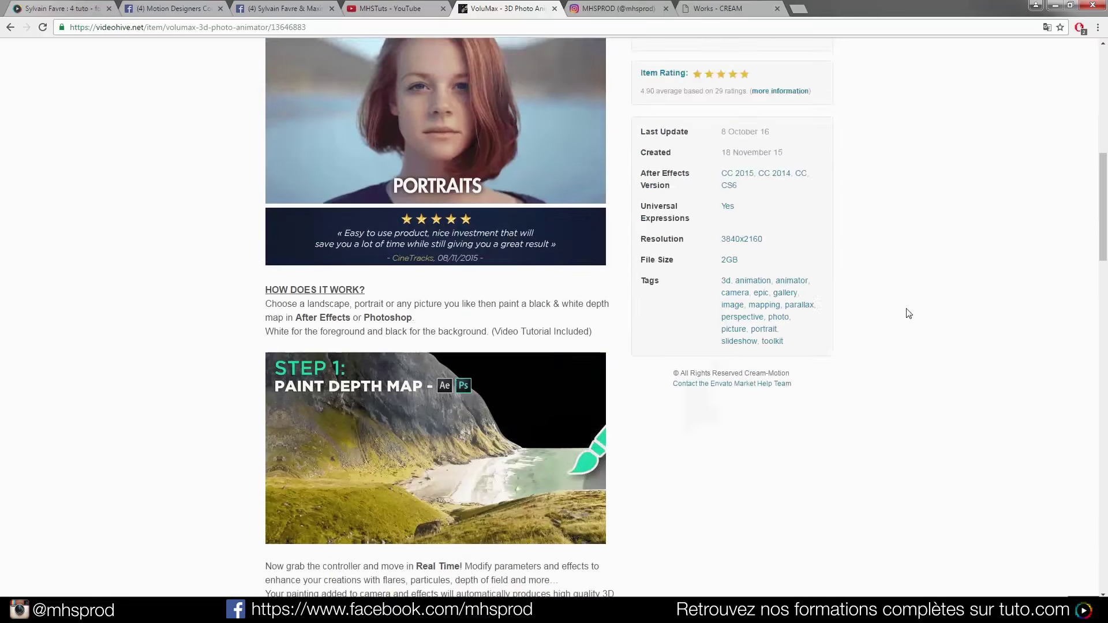
scroll(869, 317, down, 14)
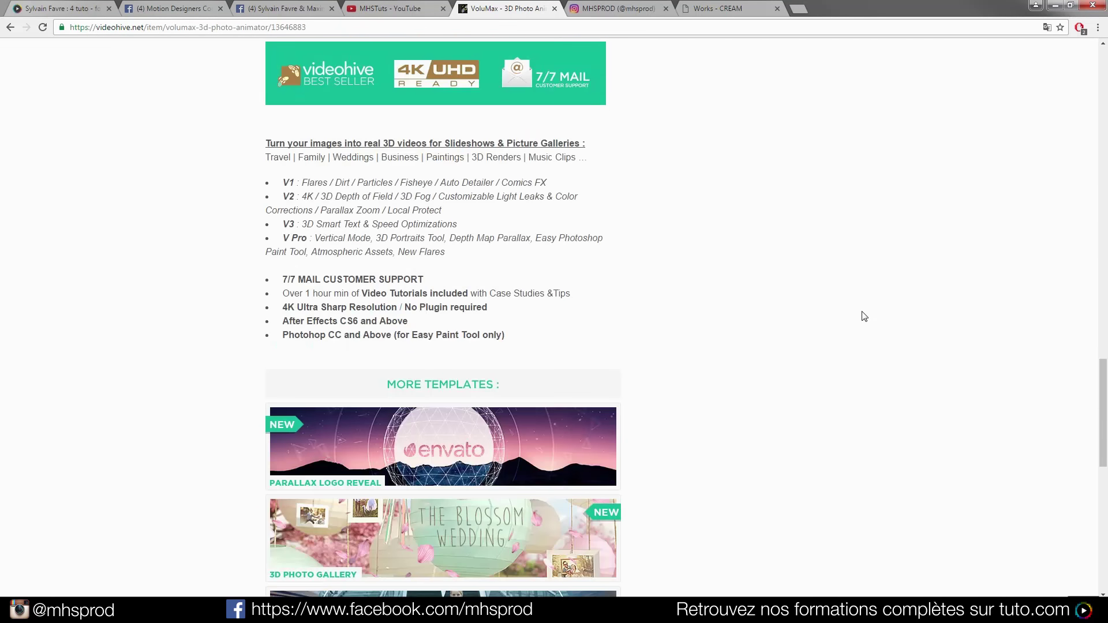
scroll(709, 248, up, 1)
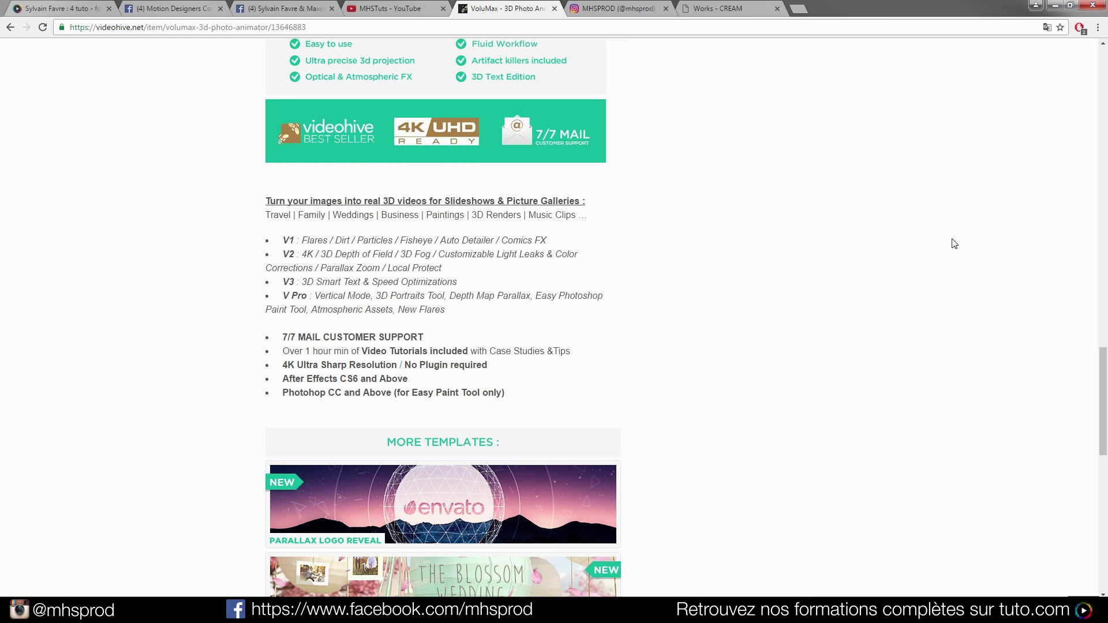
scroll(725, 302, up, 20)
Switch to the Cream studio website and look through the projects in its Works portfolio.
click(700, 7)
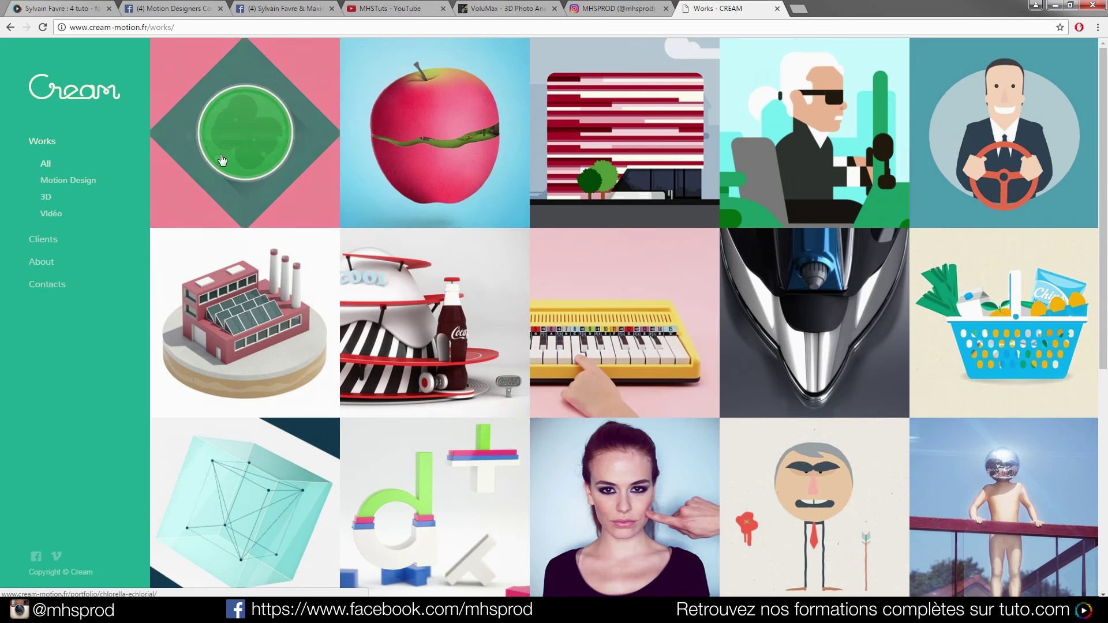
scroll(701, 334, down, 6)
scroll(802, 549, up, 6)
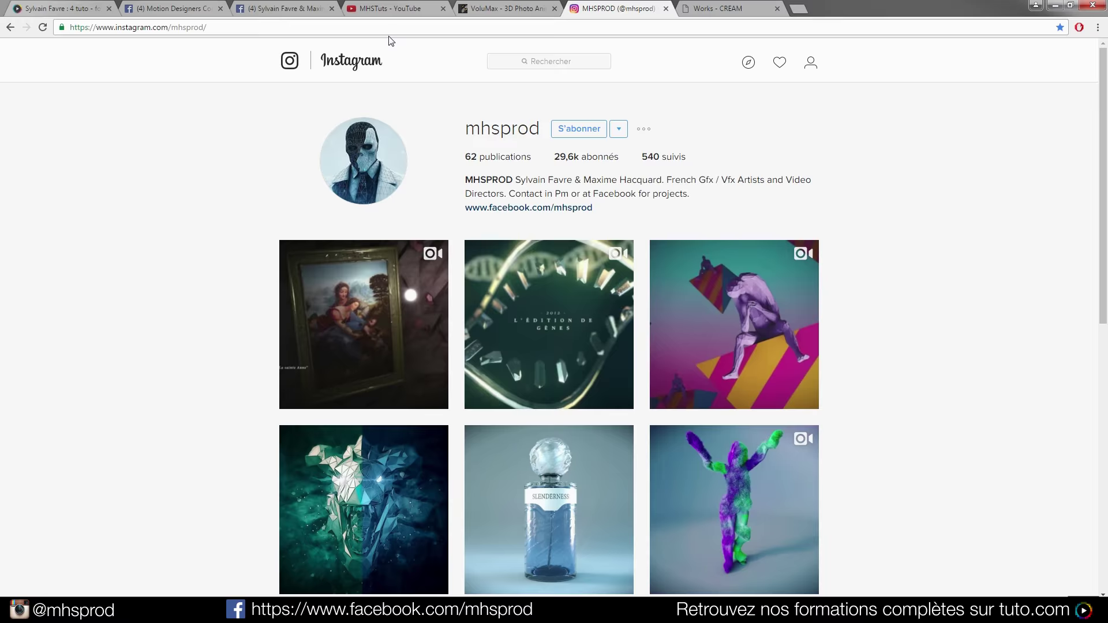
Switch to the MHSTuts YouTube channel and look over its featured videos, uploads and Cinema 4D tutorials.
click(400, 14)
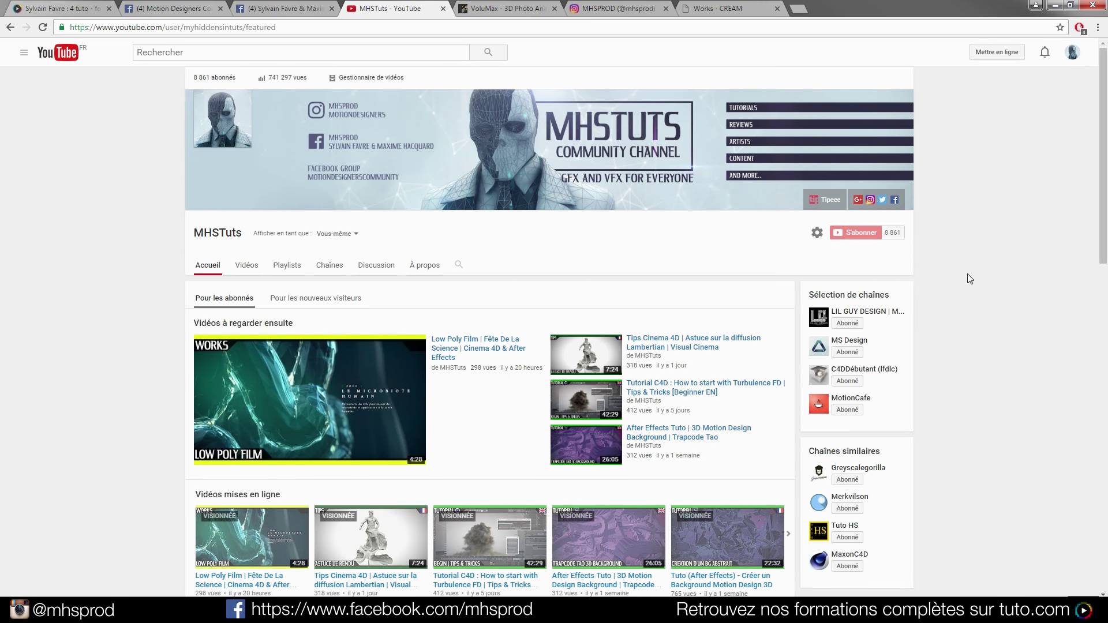
scroll(969, 271, down, 5)
scroll(952, 310, up, 5)
scroll(1017, 282, down, 3)
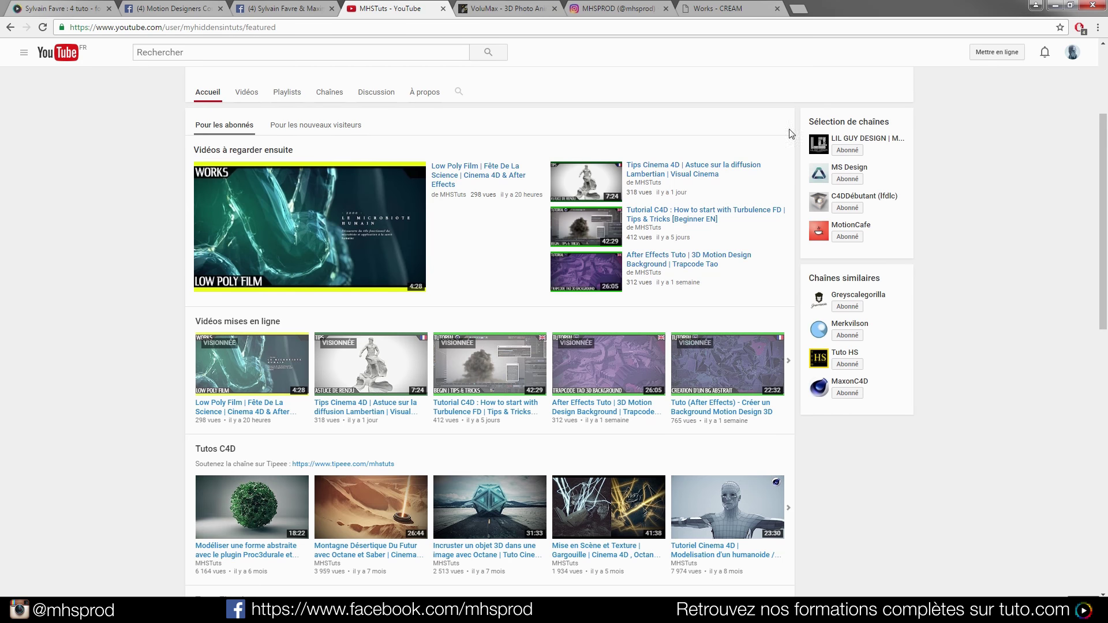
scroll(1010, 266, up, 3)
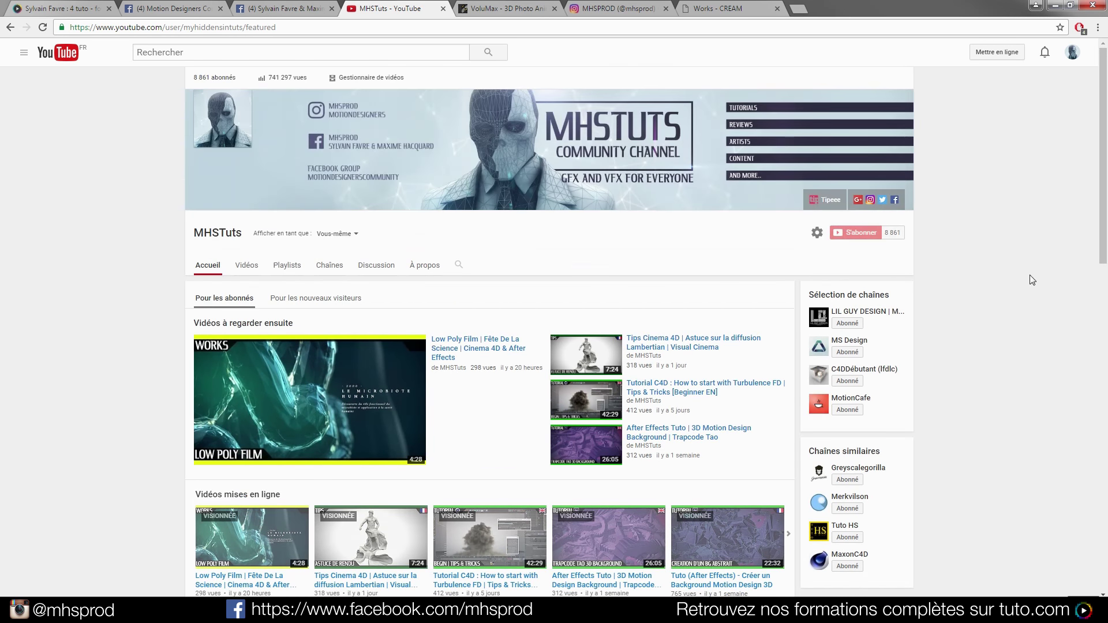
Switch to the mhsprod Facebook page and look through its photos, page details and recent publications.
click(283, 8)
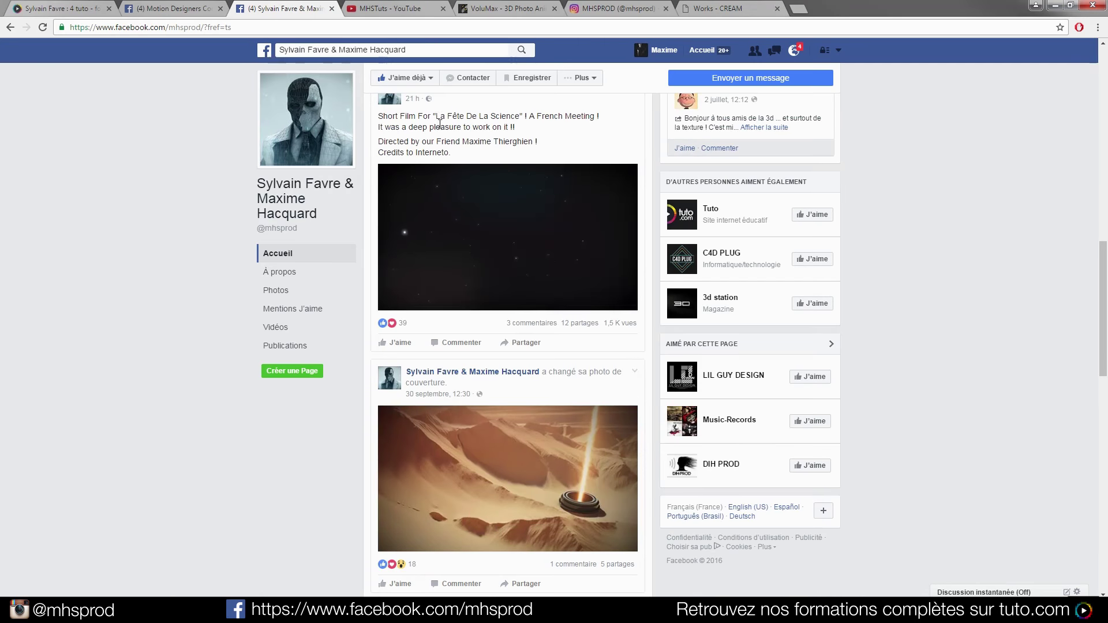
scroll(487, 219, up, 5)
scroll(486, 219, up, 8)
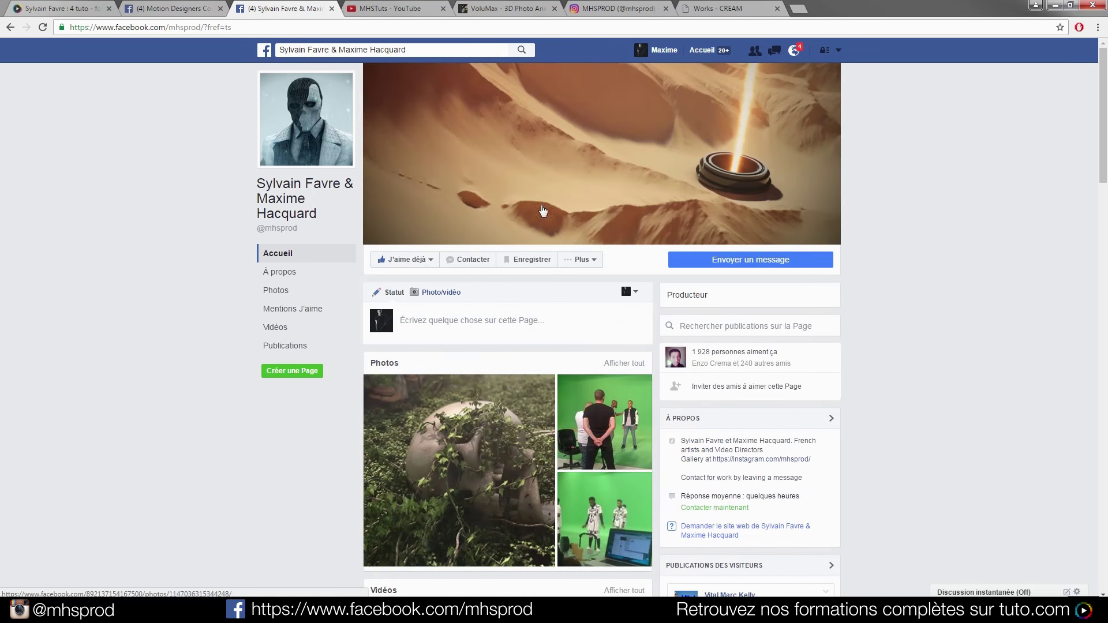
scroll(192, 242, down, 6)
scroll(192, 242, down, 3)
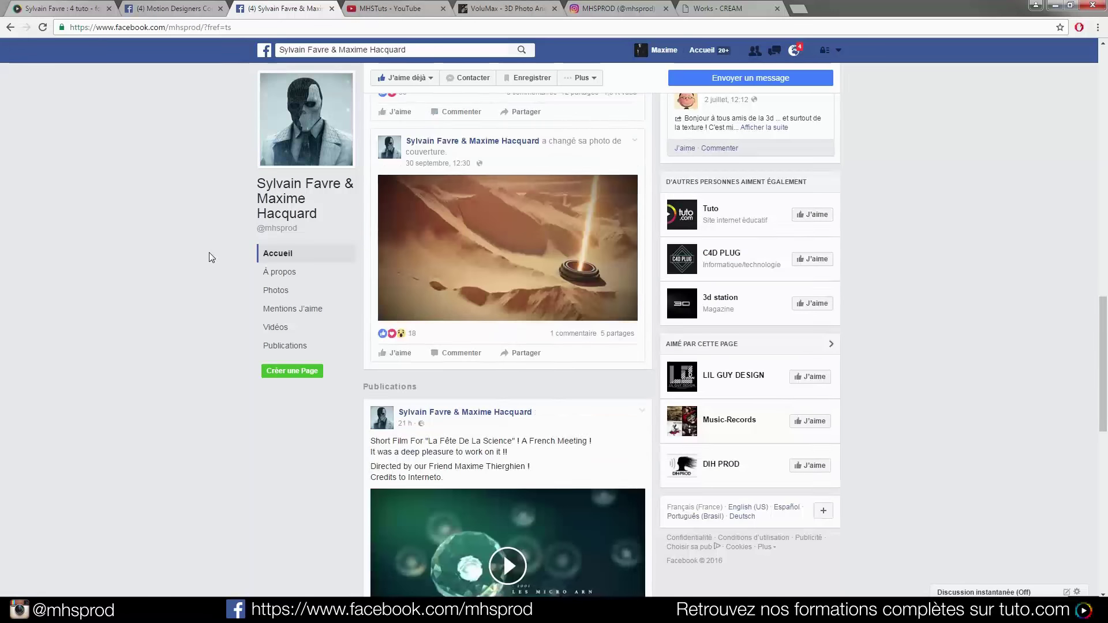
scroll(188, 268, down, 5)
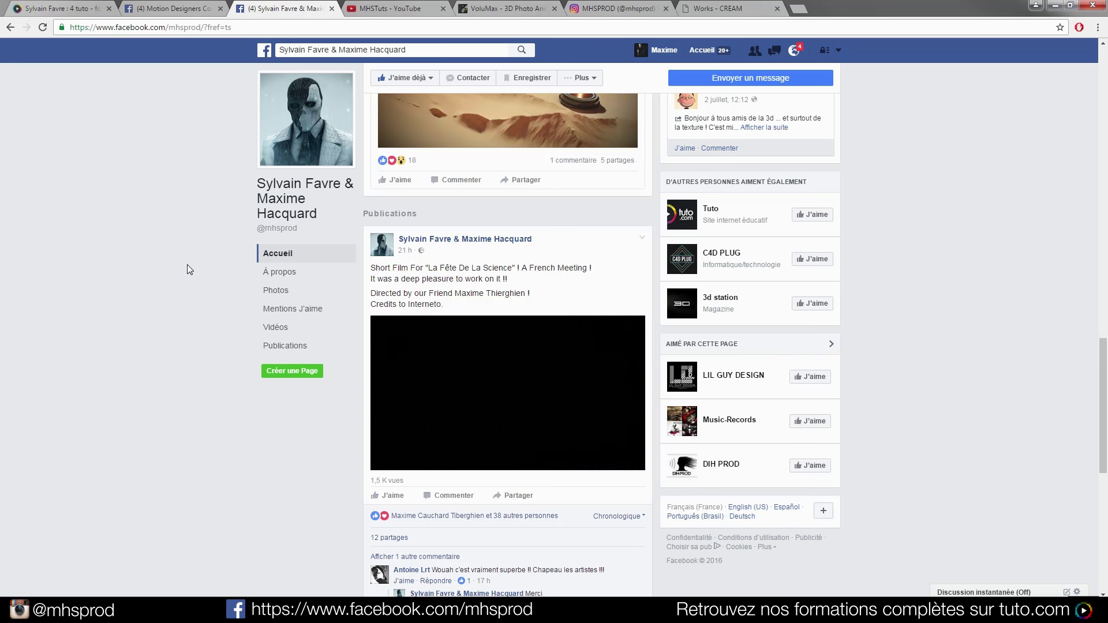
scroll(187, 269, down, 6)
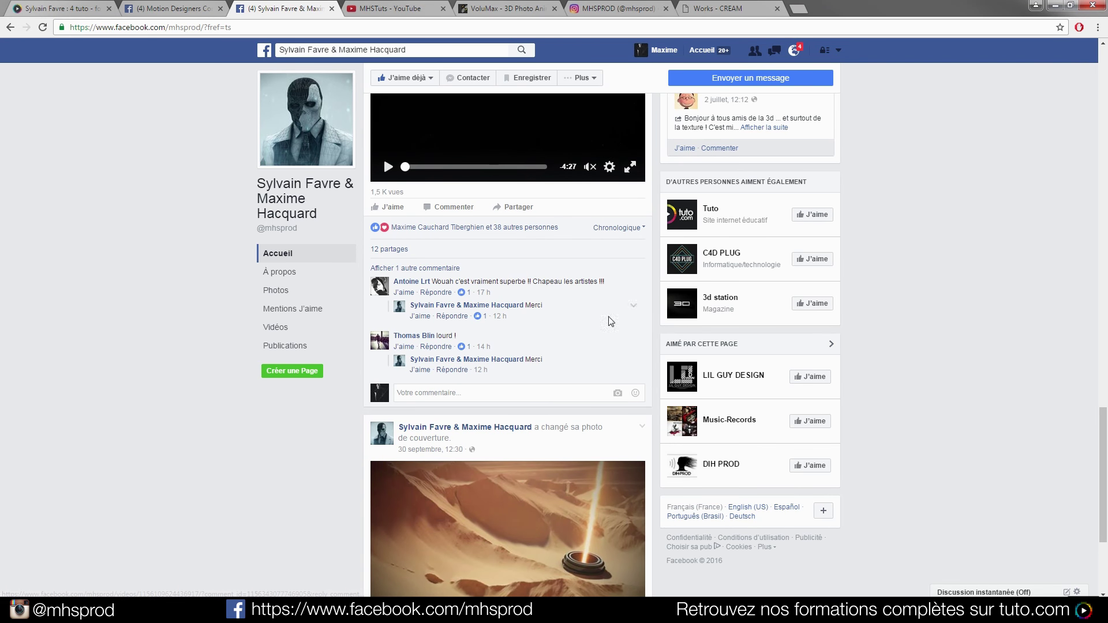
scroll(568, 317, down, 3)
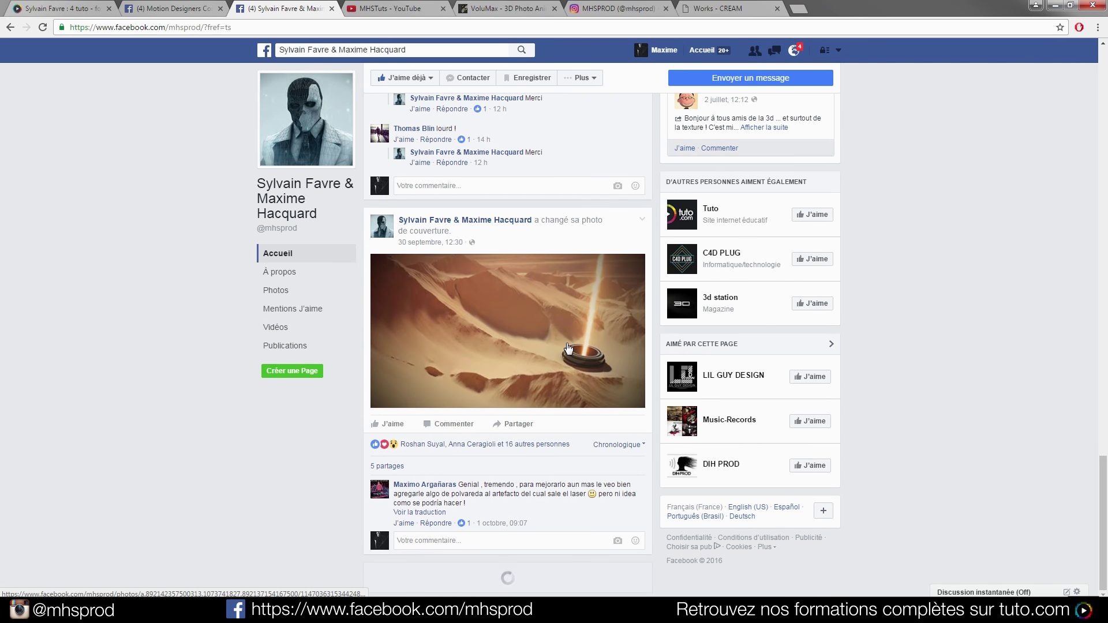
scroll(680, 404, up, 10)
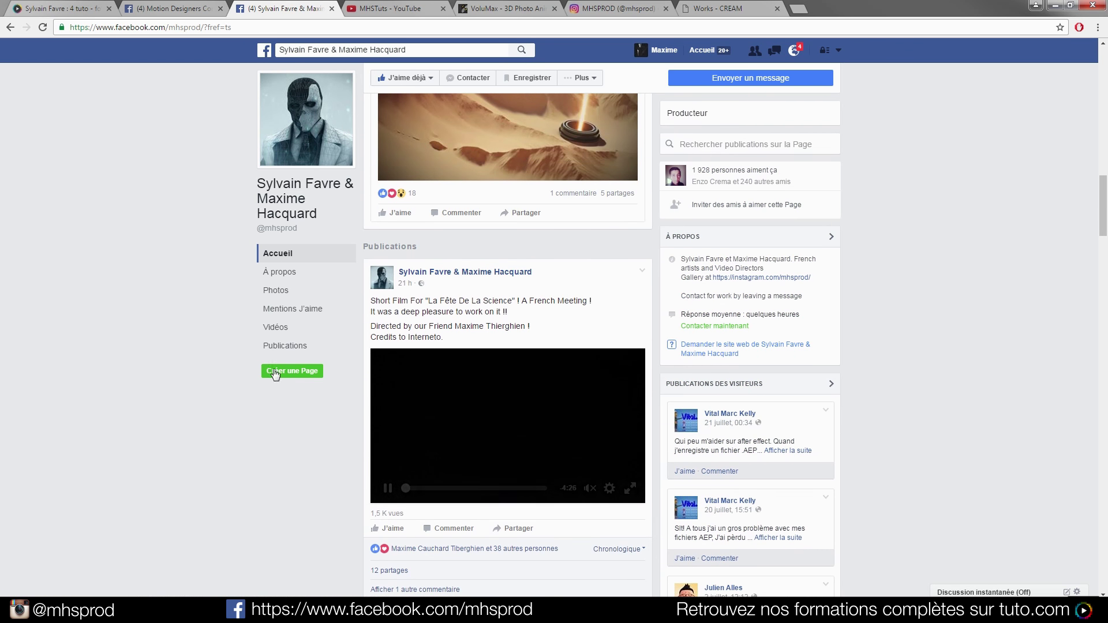
Switch to the Motion Designers Community Facebook group and examine its pinned post, member artwork and recent discussions.
click(171, 15)
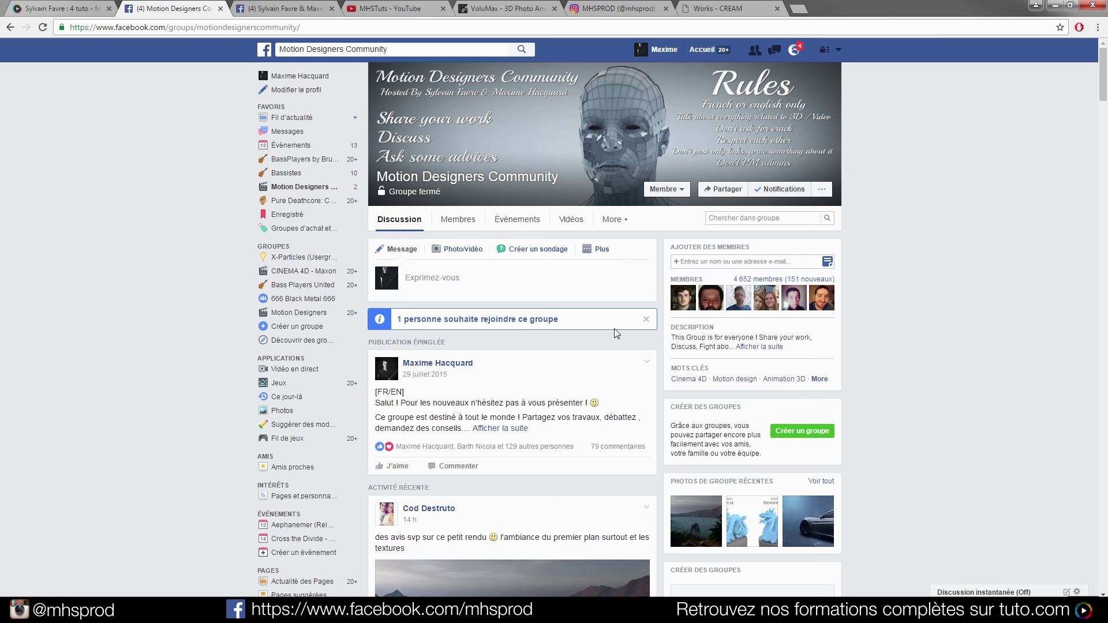
scroll(943, 216, down, 1)
scroll(944, 216, down, 3)
scroll(945, 217, up, 4)
scroll(912, 250, down, 2)
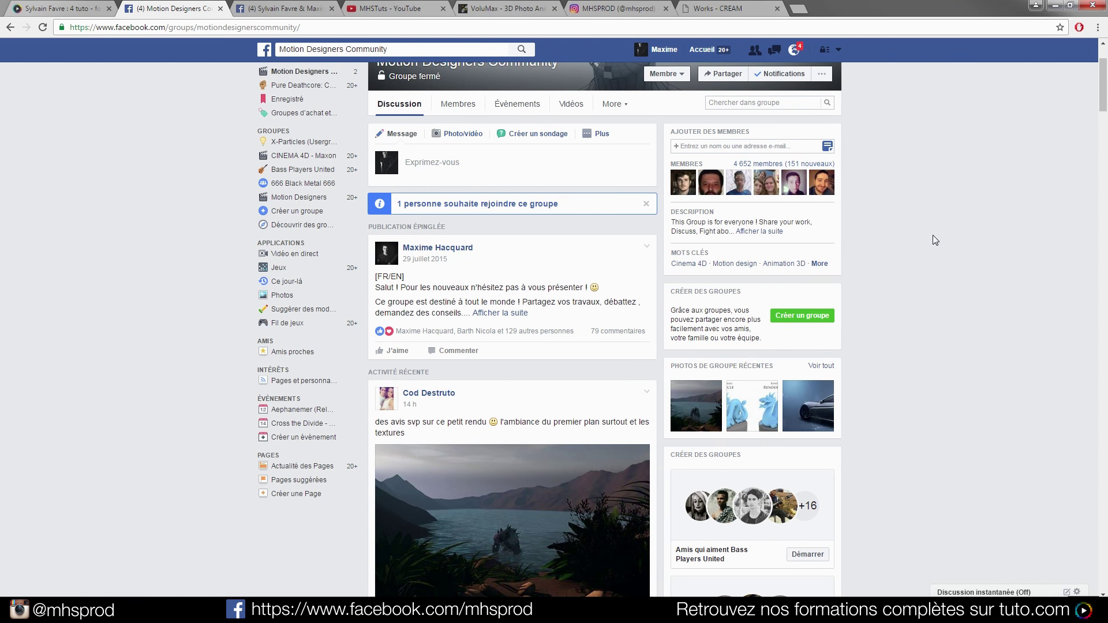
scroll(924, 238, down, 12)
scroll(919, 237, down, 15)
scroll(919, 237, down, 15)
scroll(921, 242, down, 15)
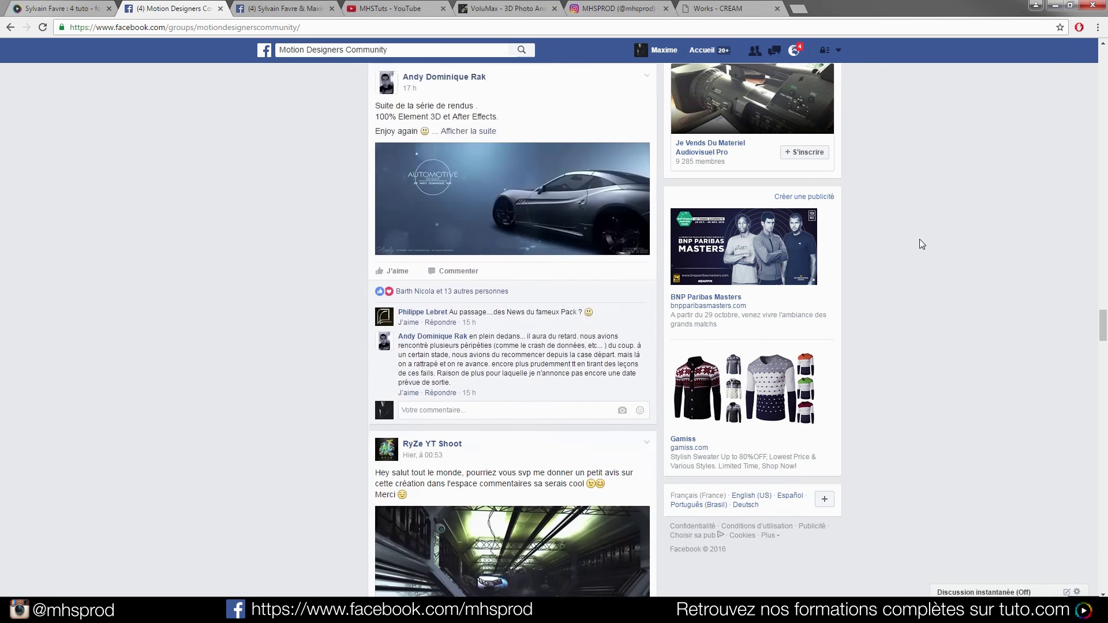
scroll(920, 239, down, 15)
scroll(920, 244, down, 15)
scroll(921, 254, down, 15)
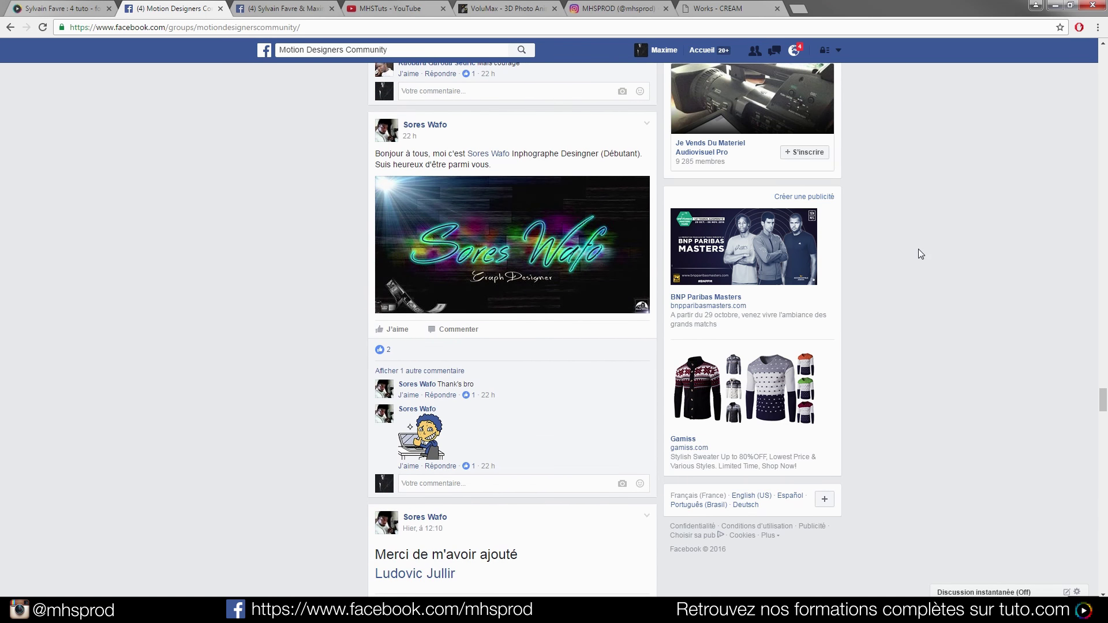
scroll(921, 254, down, 9)
scroll(919, 253, down, 12)
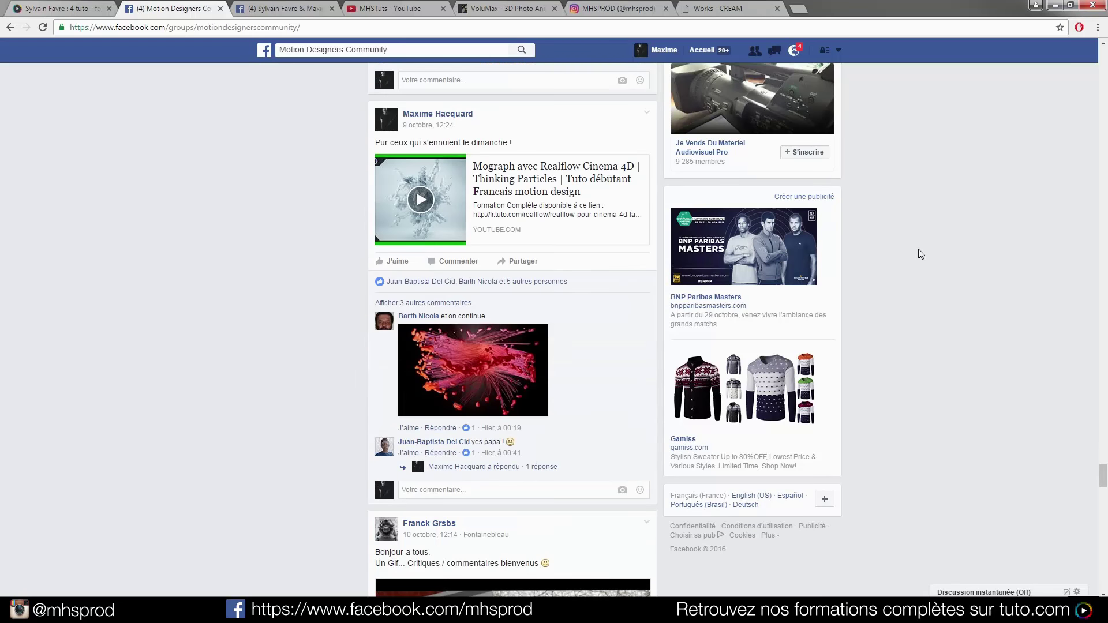
scroll(918, 256, down, 13)
scroll(906, 269, up, 19)
scroll(898, 266, up, 20)
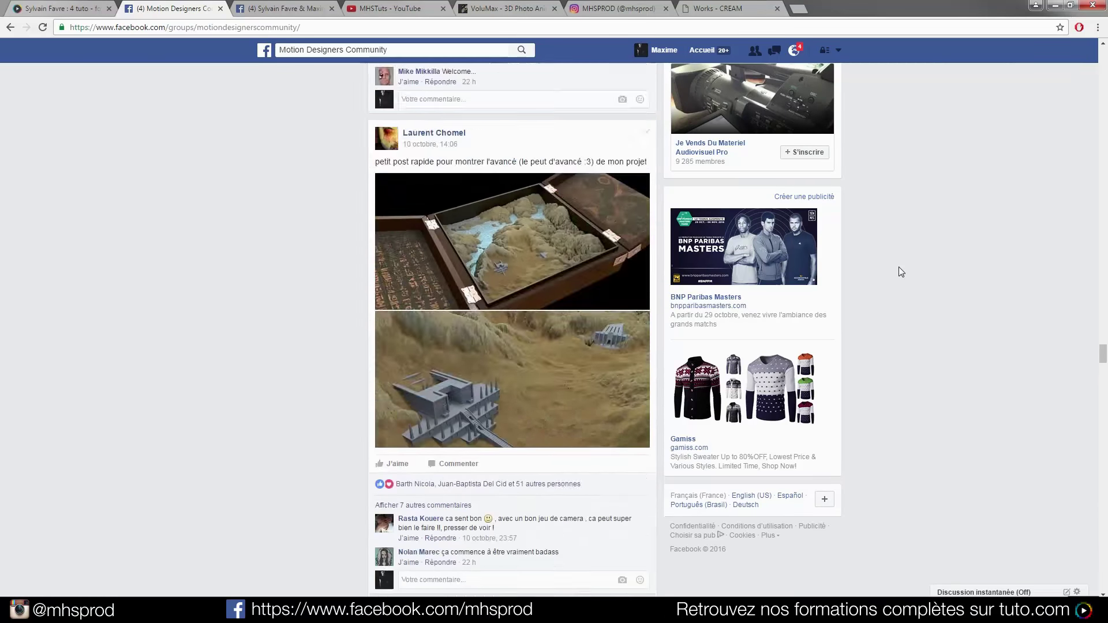
scroll(899, 266, up, 20)
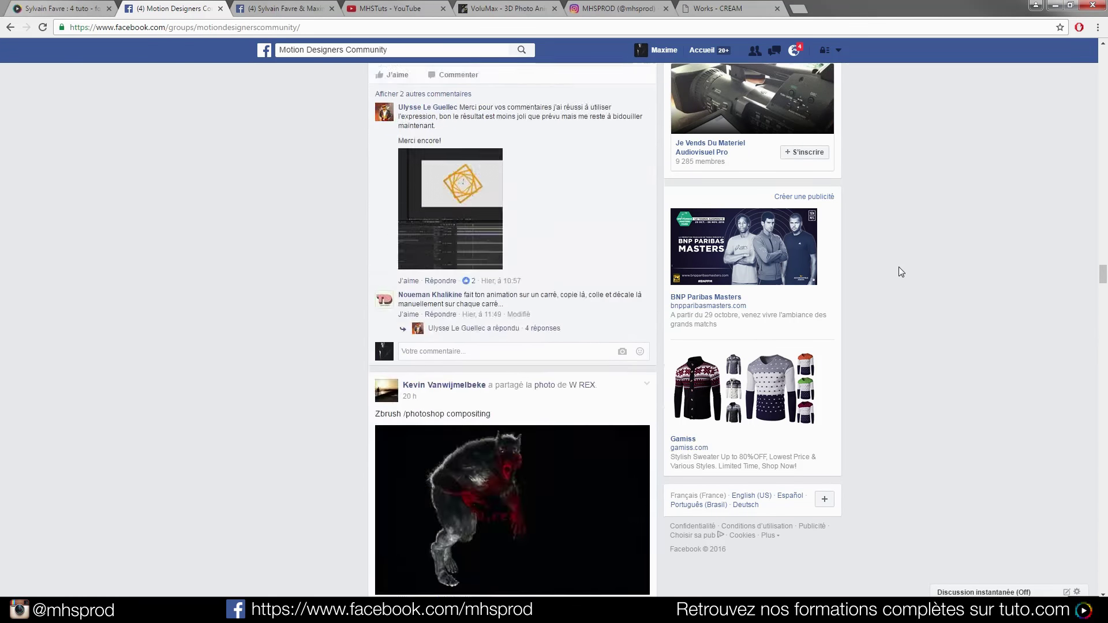
scroll(899, 267, up, 20)
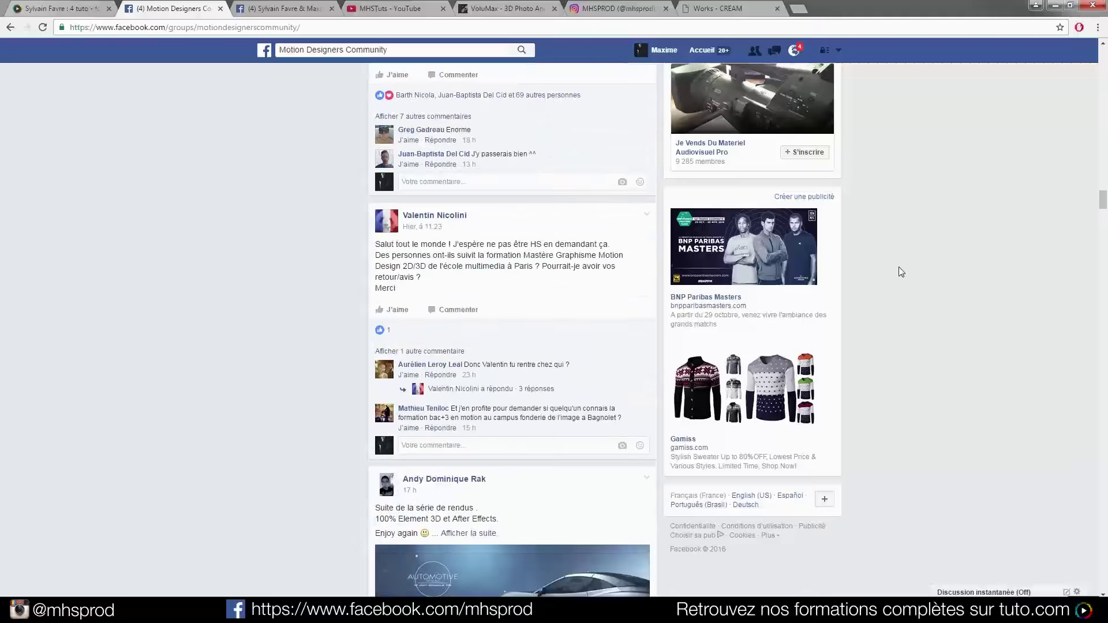
scroll(899, 267, up, 20)
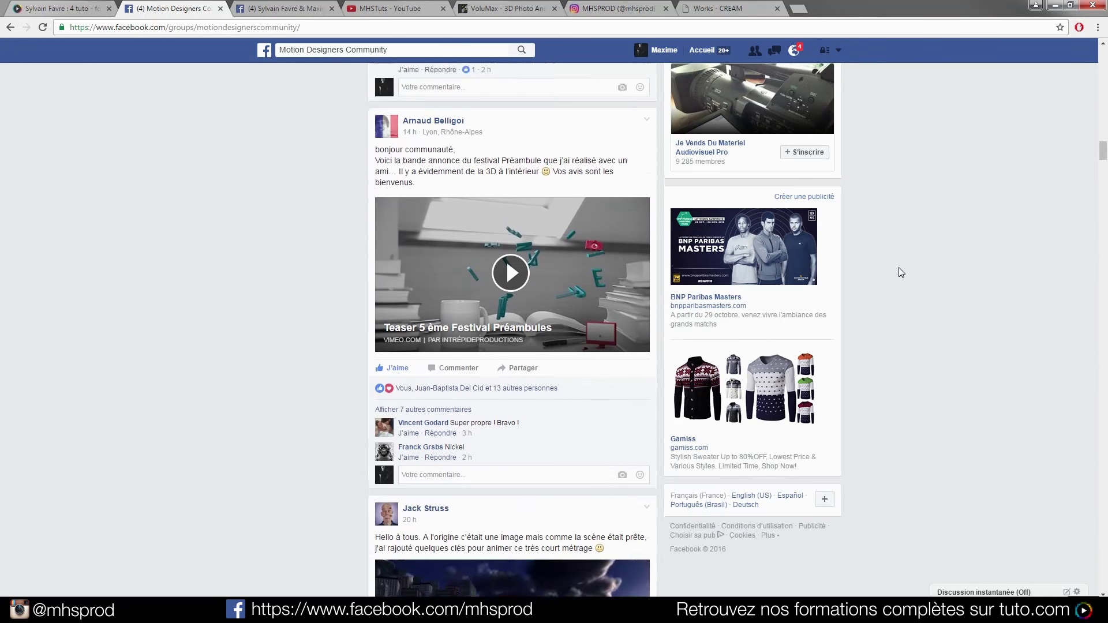
scroll(903, 277, up, 20)
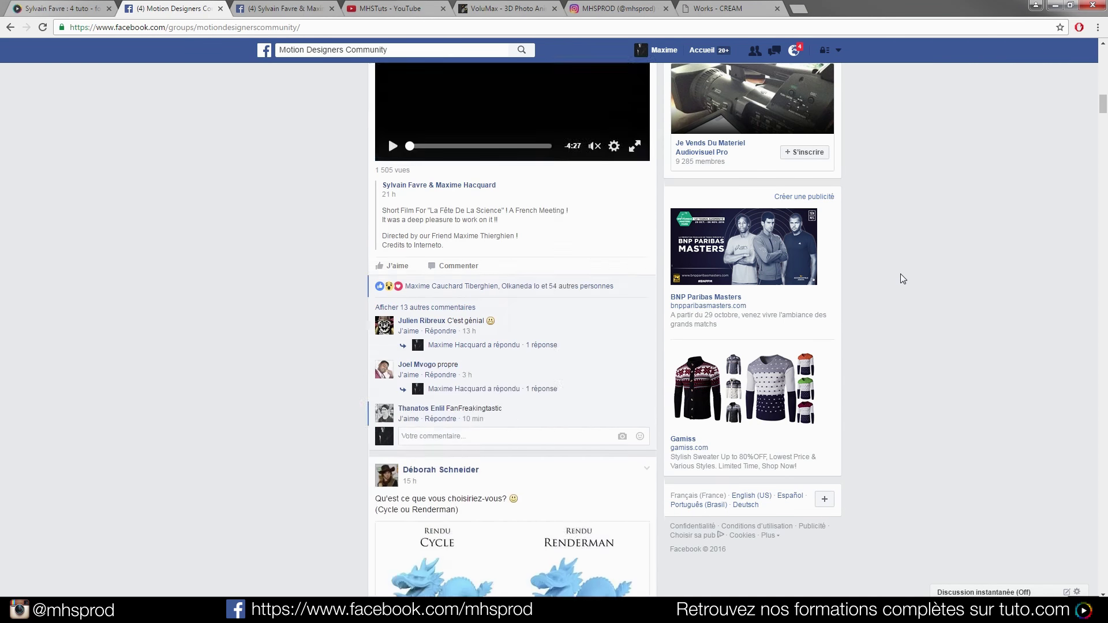
scroll(757, 304, up, 15)
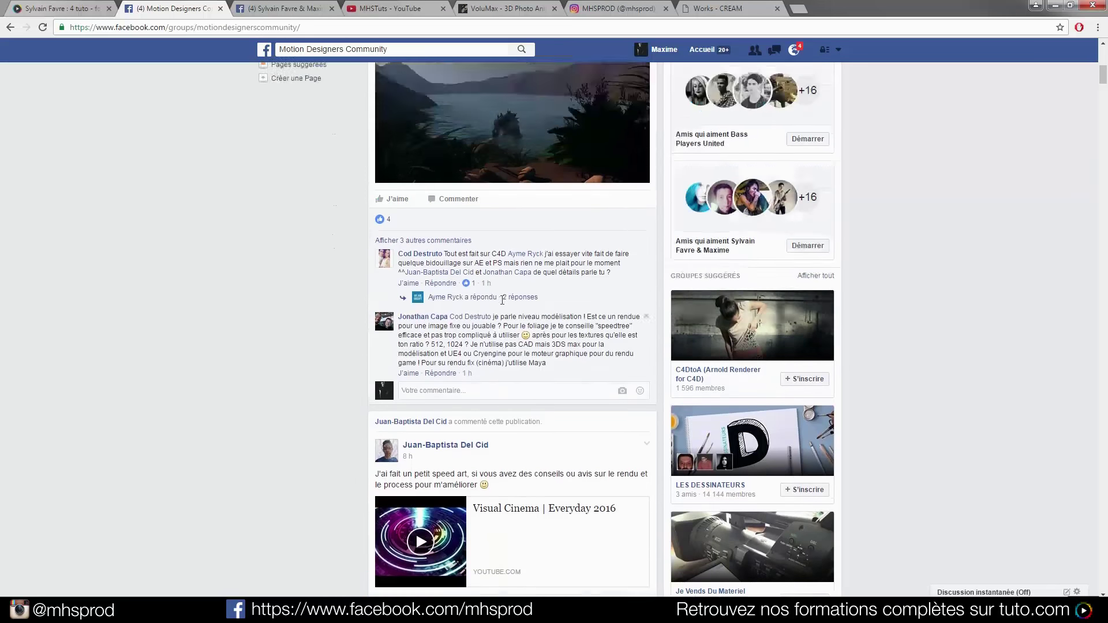
scroll(525, 374, down, 7)
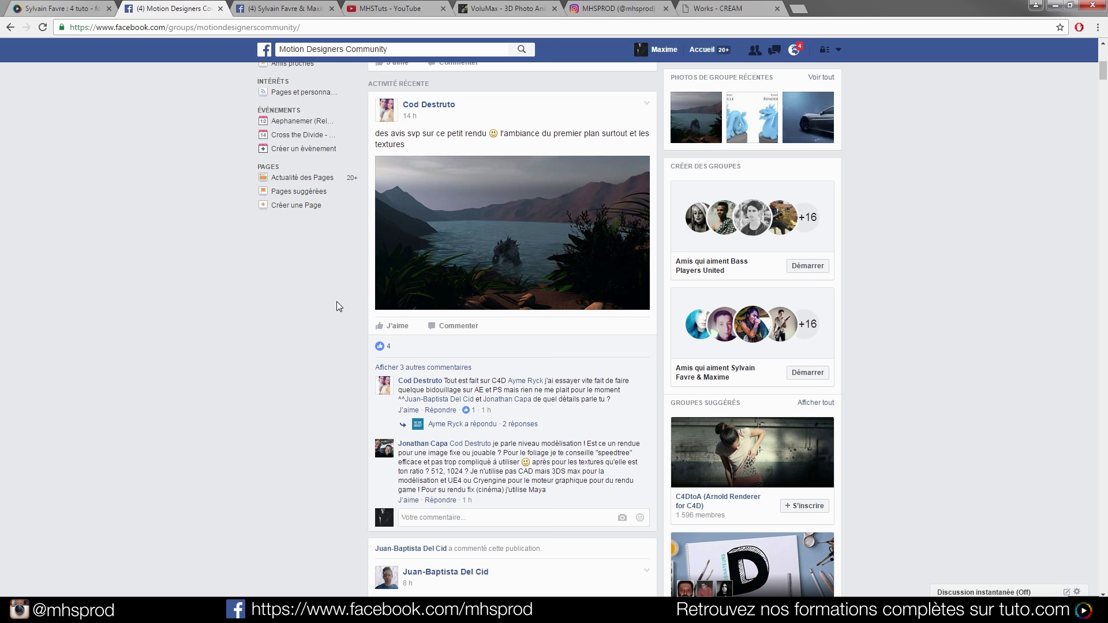
scroll(338, 302, down, 7)
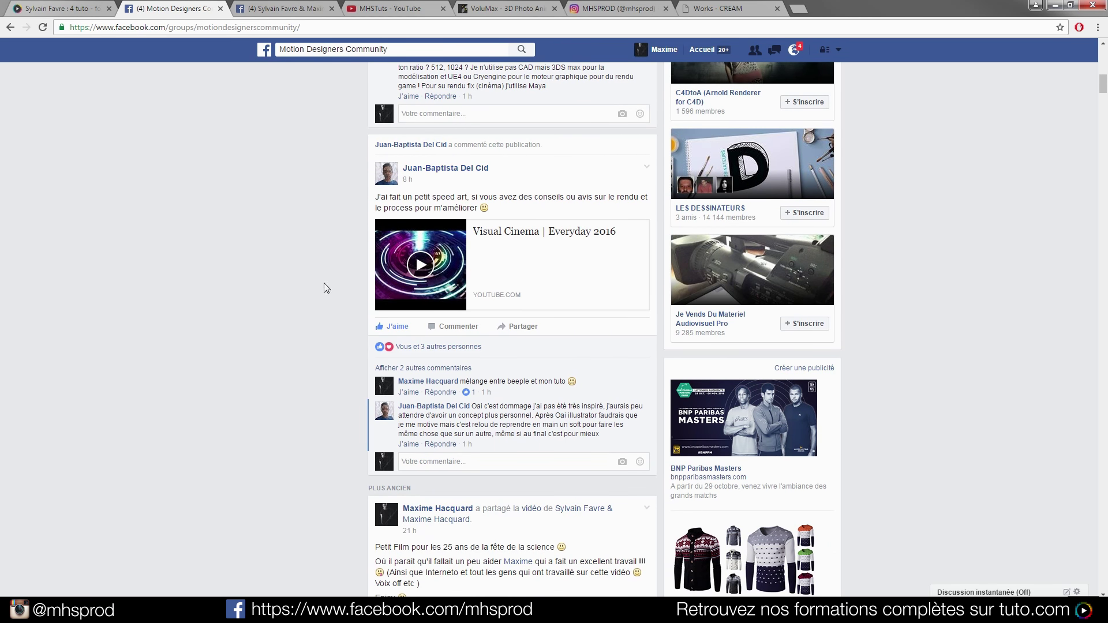
scroll(314, 266, down, 5)
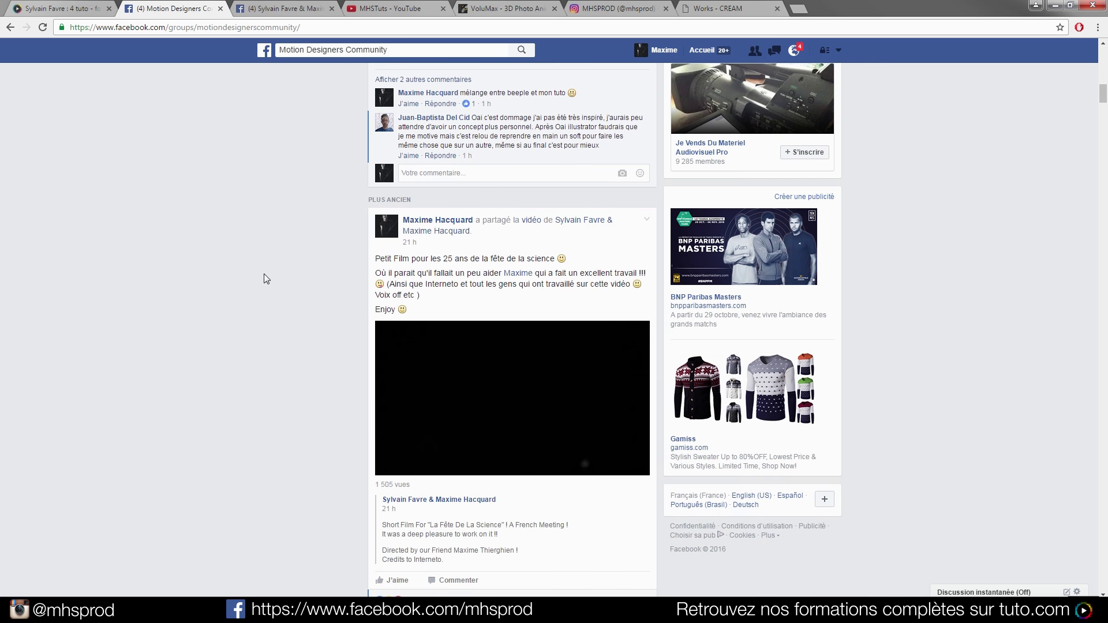
Switch to the mhsprod trainer page on tuto.com and look over the profile details and published courses.
click(57, 11)
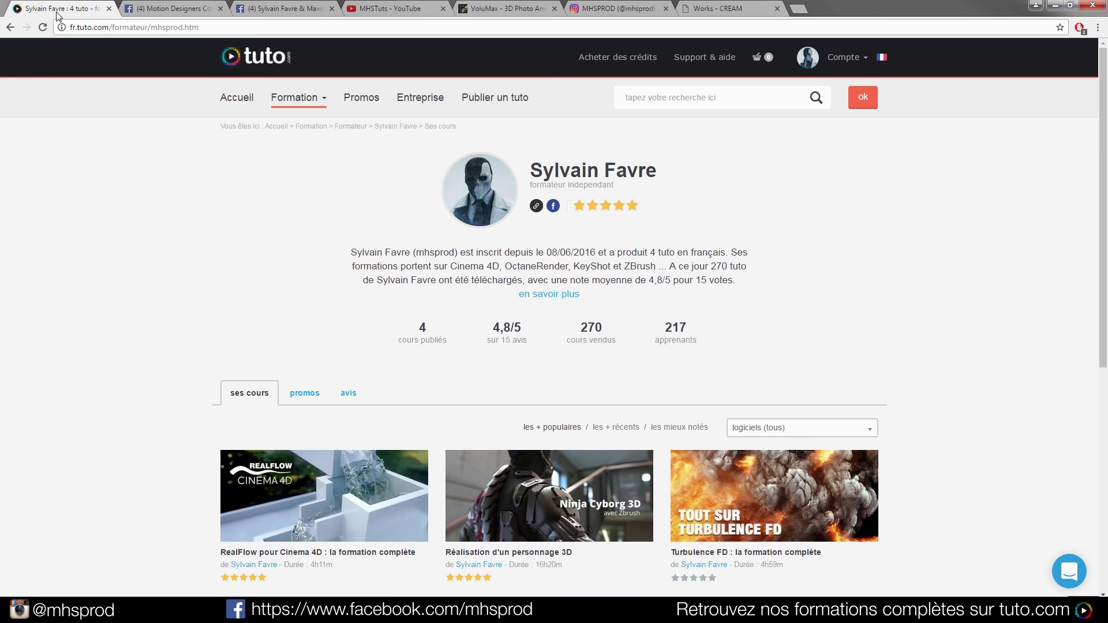
scroll(149, 289, down, 3)
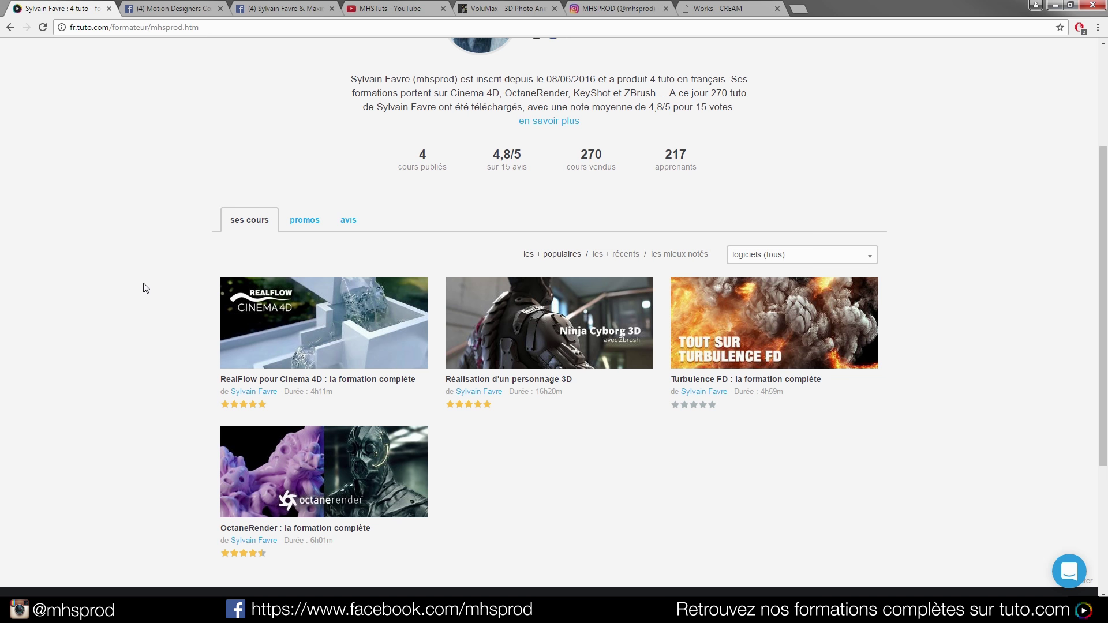
scroll(858, 420, up, 3)
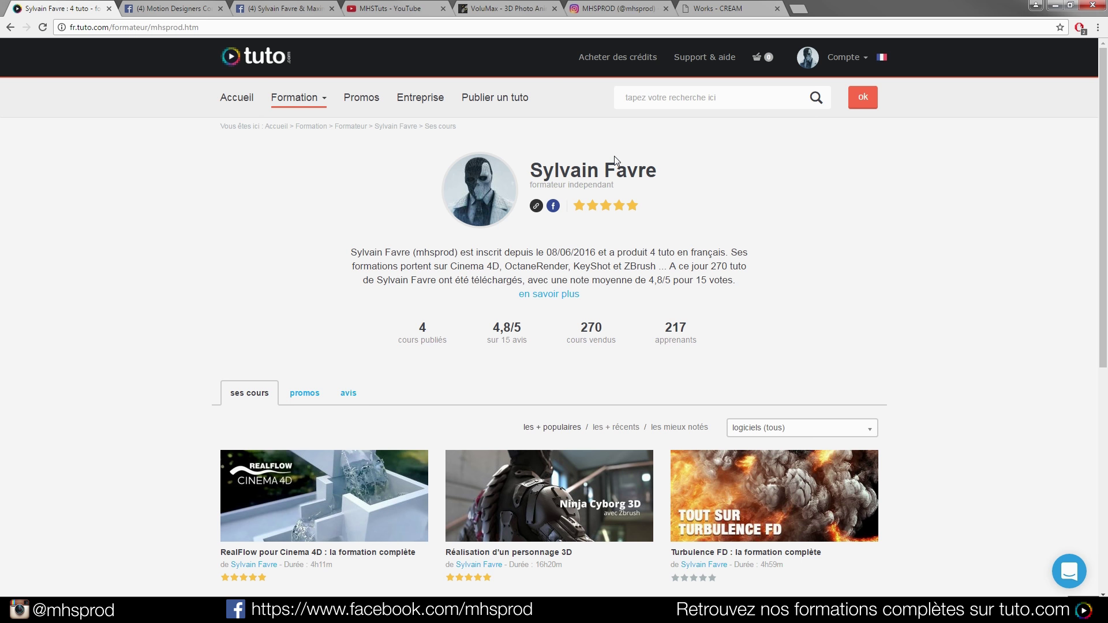
scroll(812, 268, down, 5)
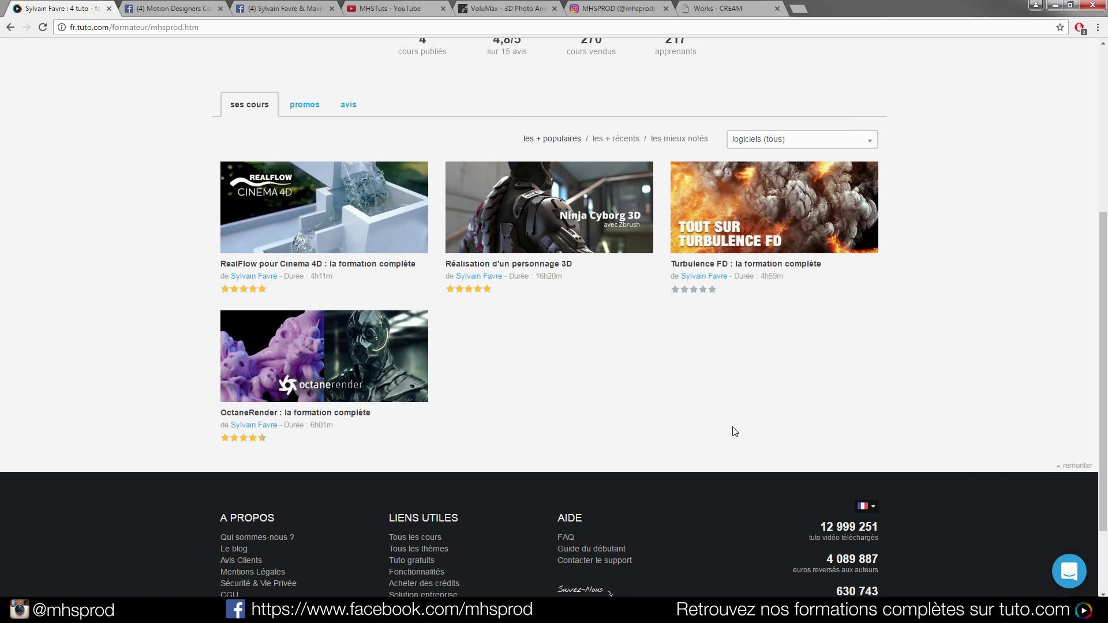
scroll(734, 431, up, 1)
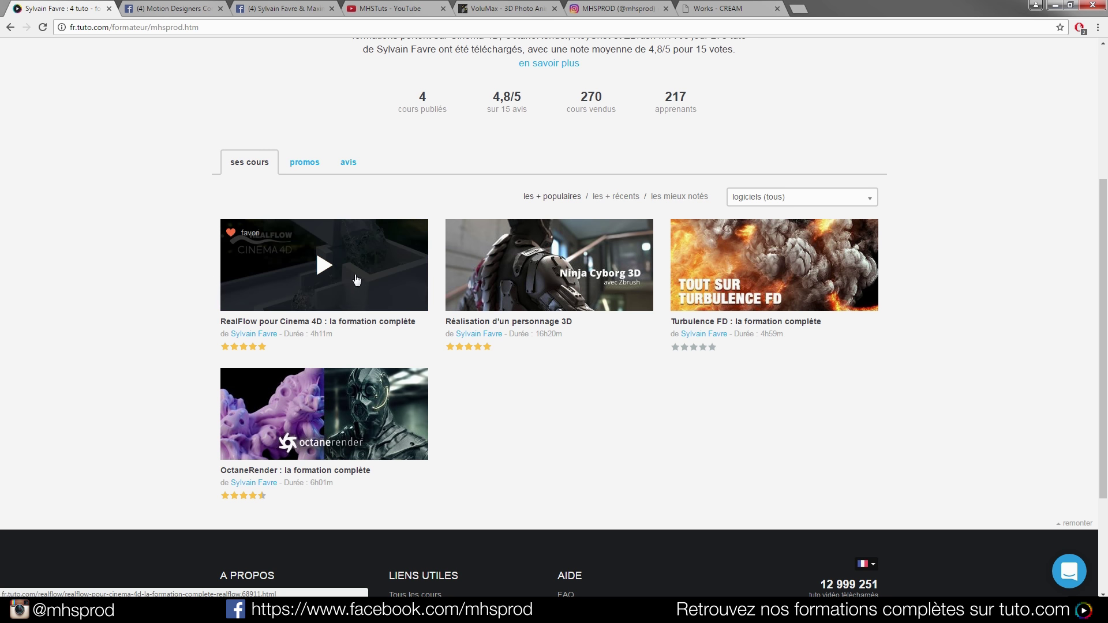
scroll(681, 478, up, 2)
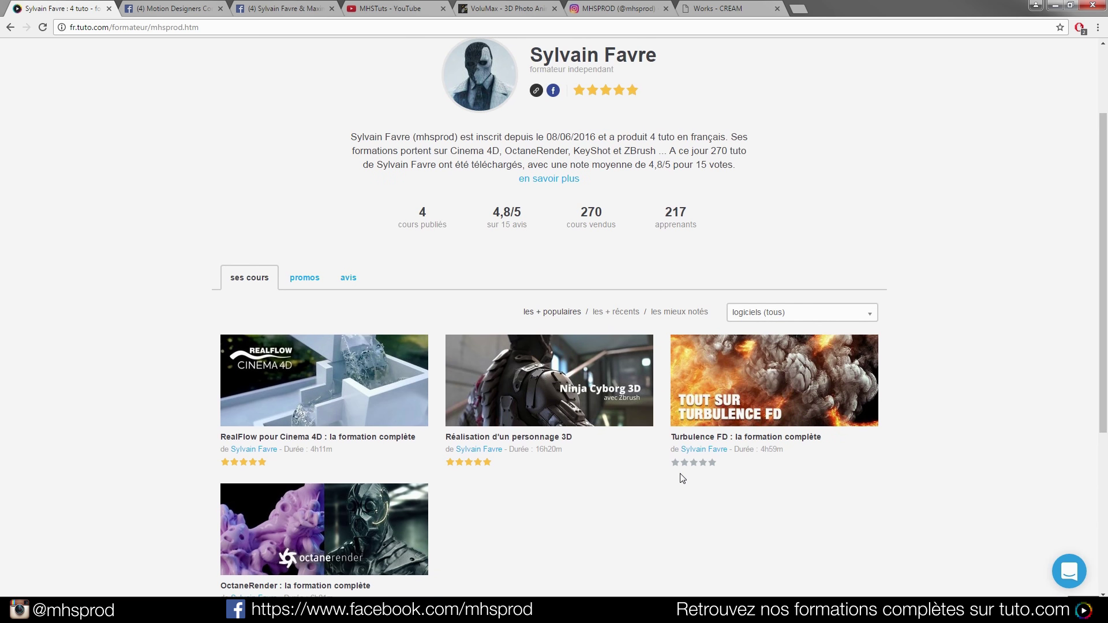
scroll(632, 494, down, 1)
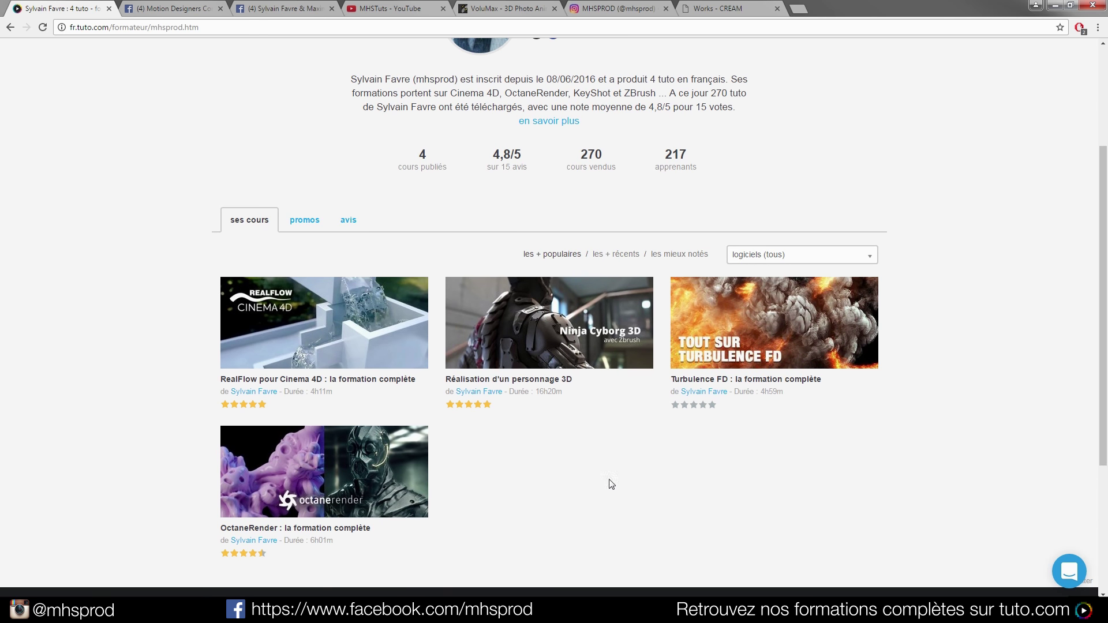
Return to the MHSTuts YouTube channel and browse back and forth through its row of uploaded videos.
click(390, 7)
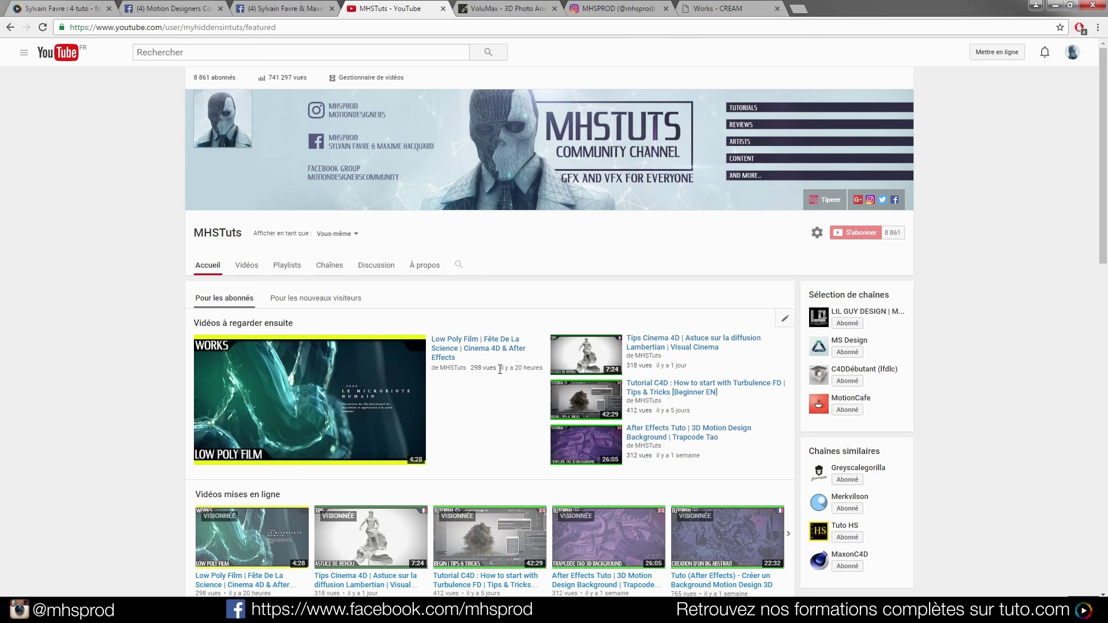
scroll(494, 393, down, 2)
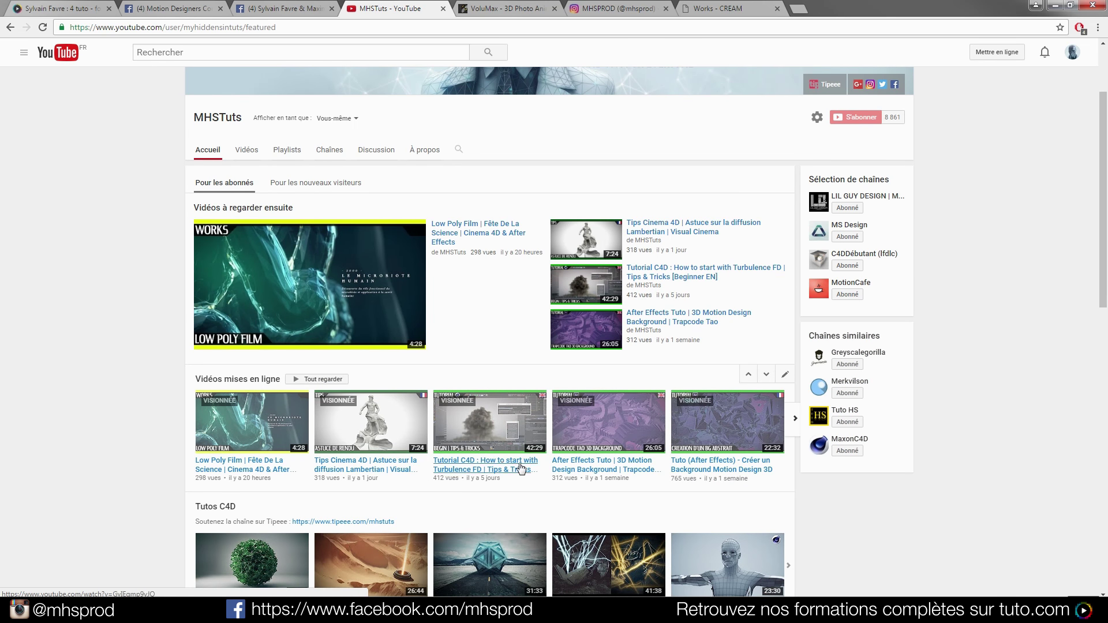
click(795, 423)
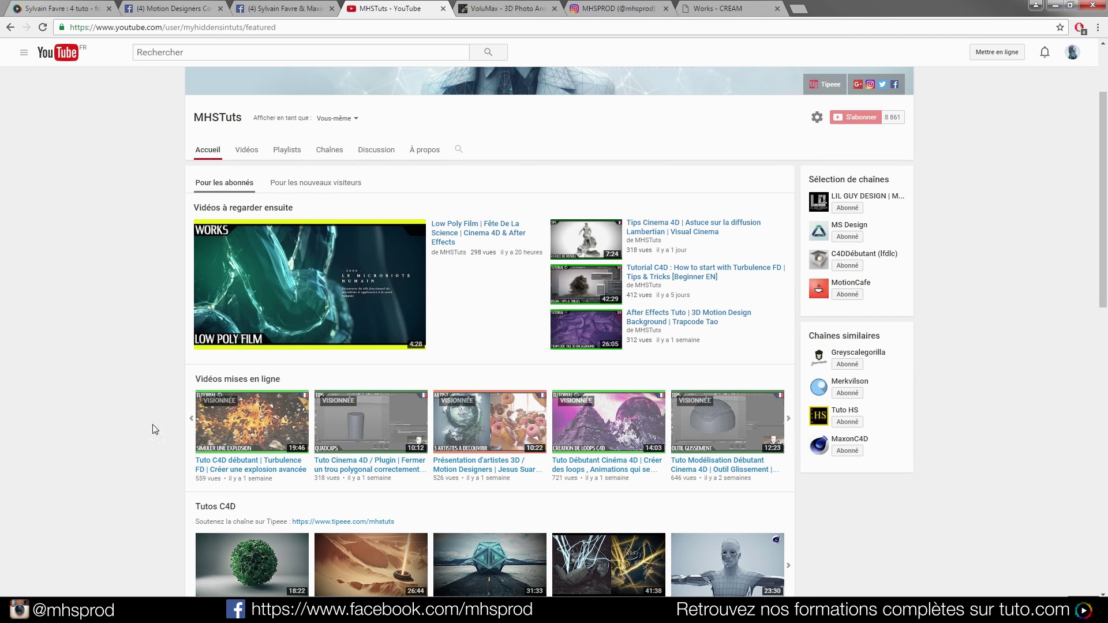
click(795, 420)
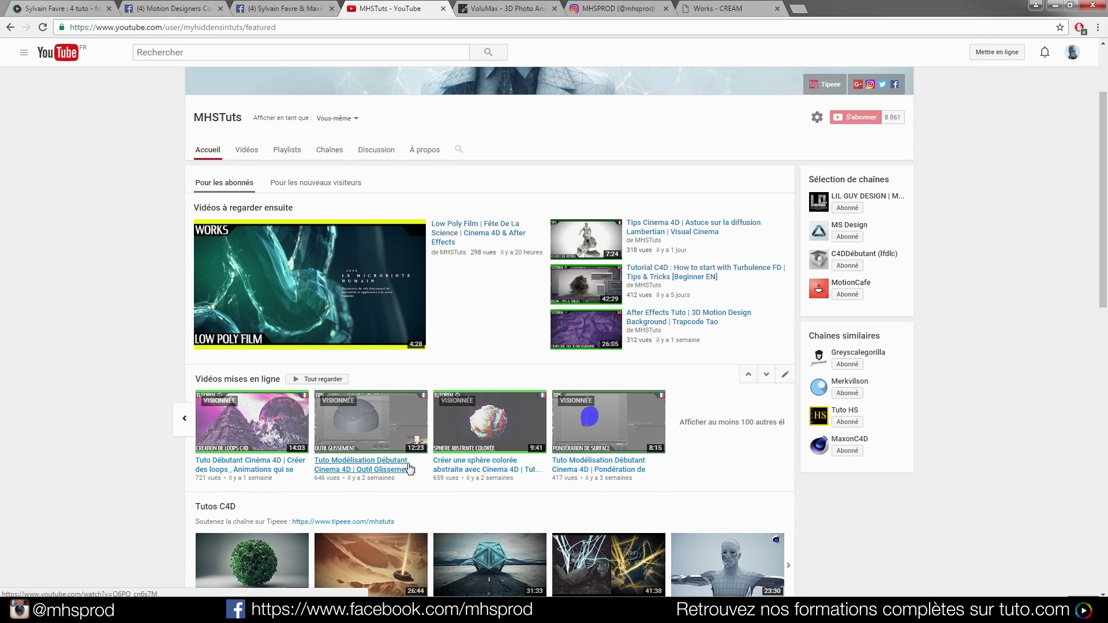
click(180, 424)
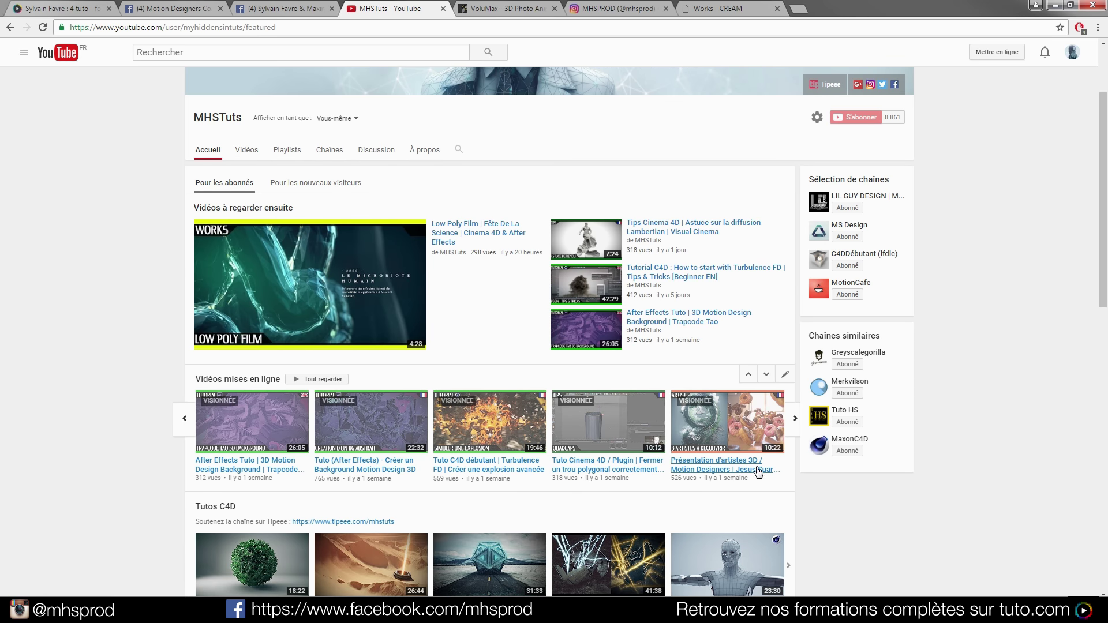
Examine the channel's full video list, loading more of the older tutorials, and return to the channel's home page.
click(259, 153)
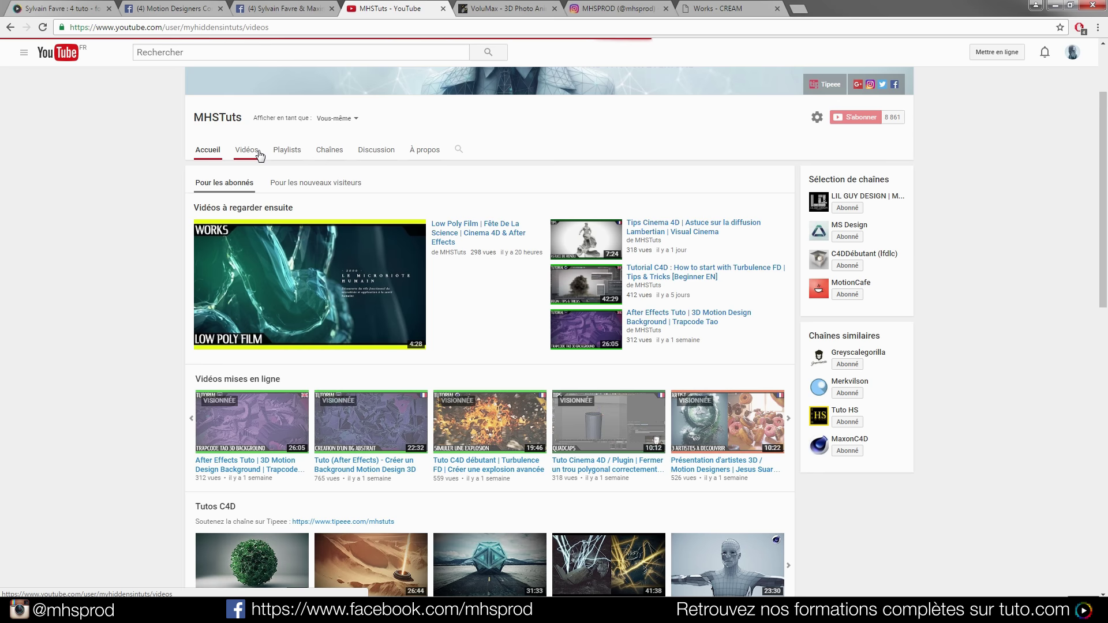
scroll(962, 292, down, 7)
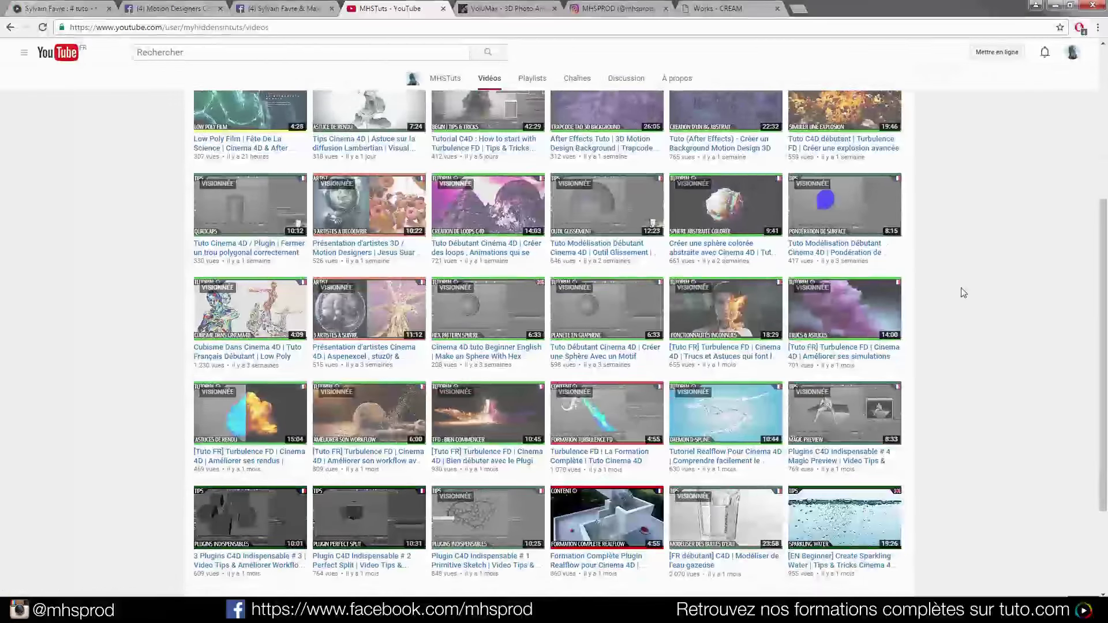
click(550, 469)
scroll(516, 426, up, 4)
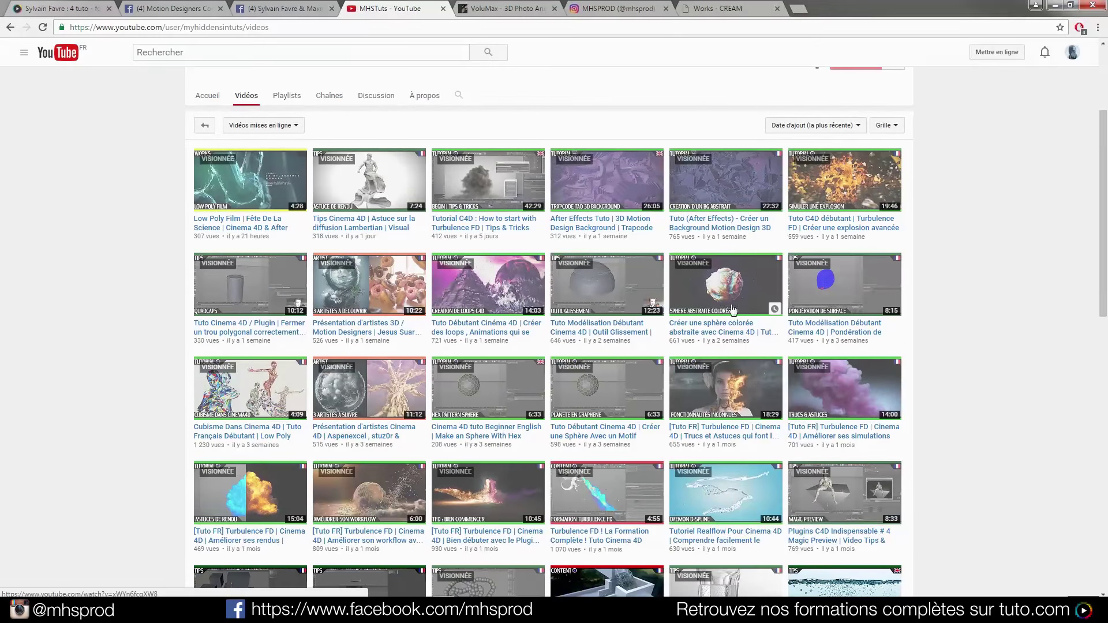
scroll(478, 333, down, 3)
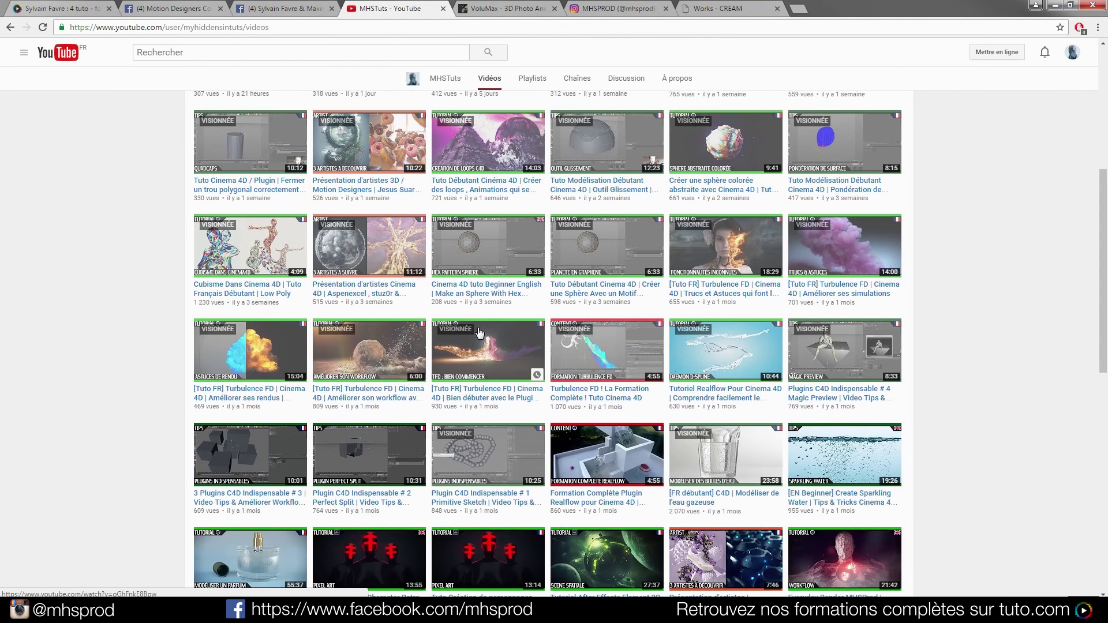
scroll(478, 333, down, 3)
scroll(478, 333, down, 6)
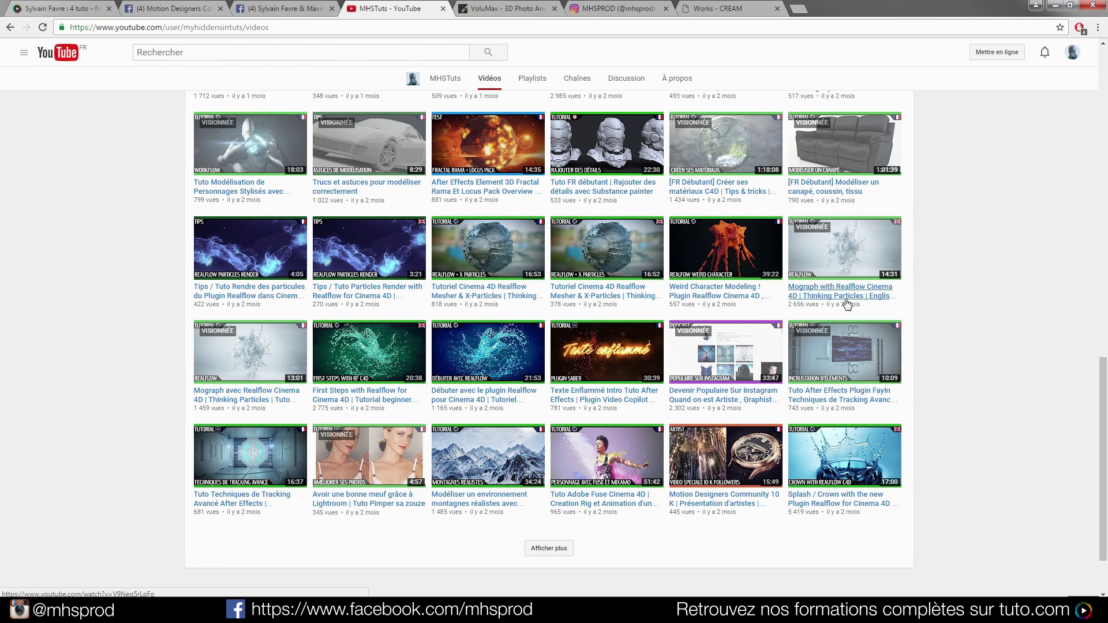
scroll(549, 461, down, 3)
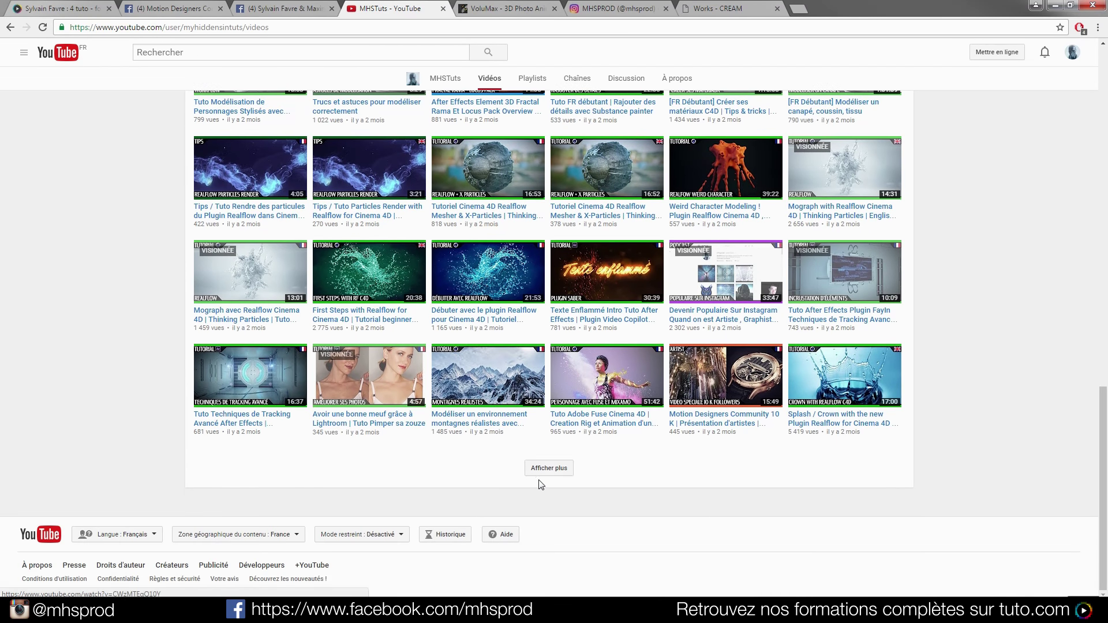
click(548, 469)
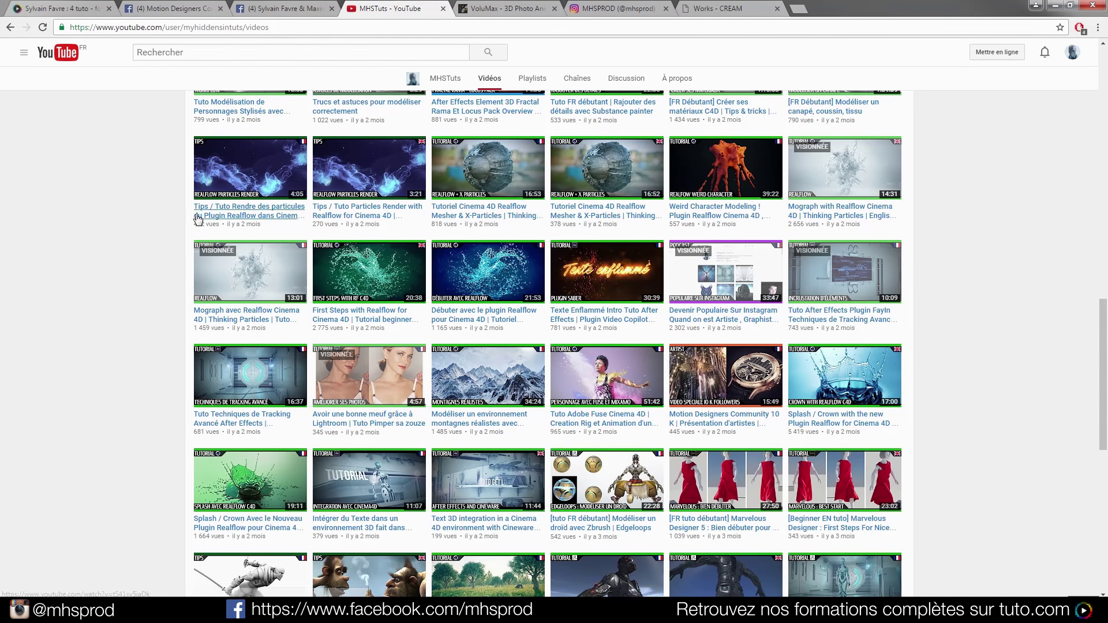
scroll(164, 236, down, 2)
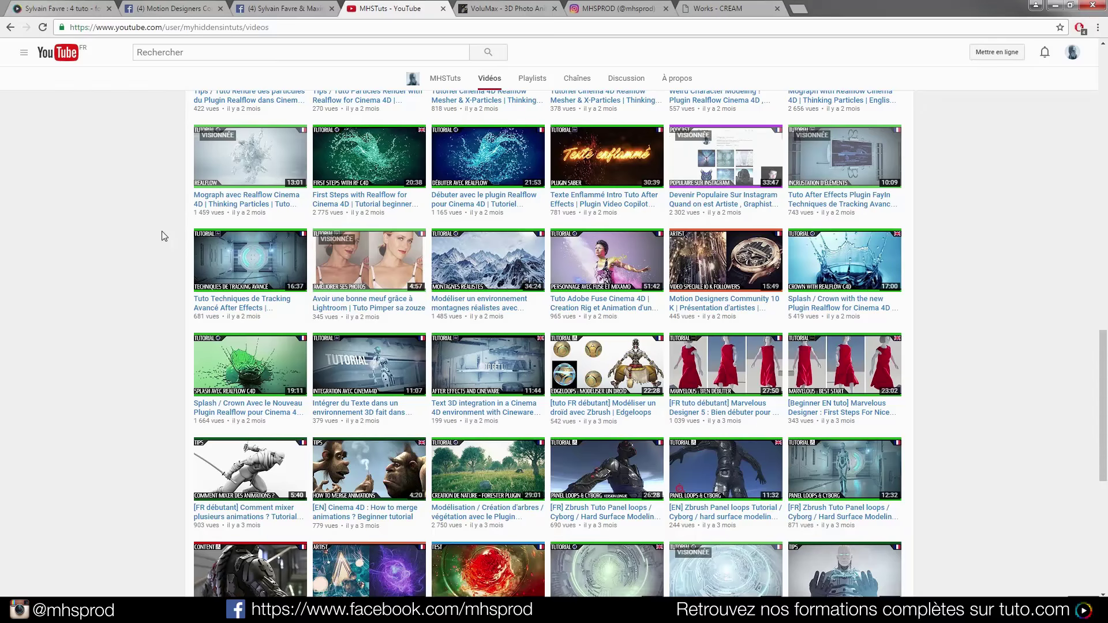
scroll(164, 235, down, 2)
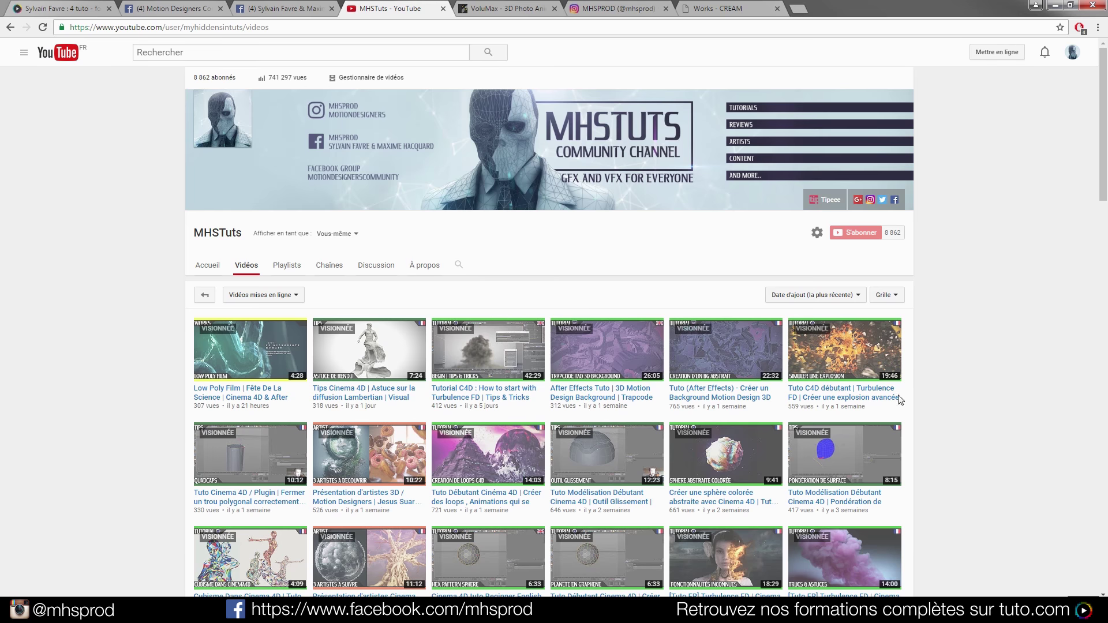
click(206, 272)
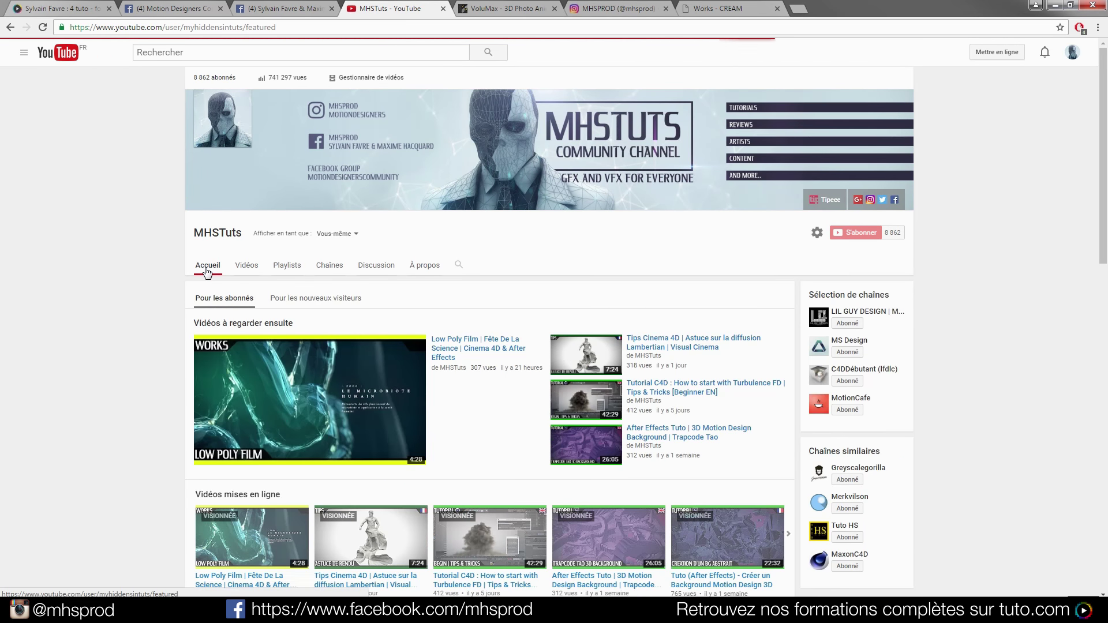